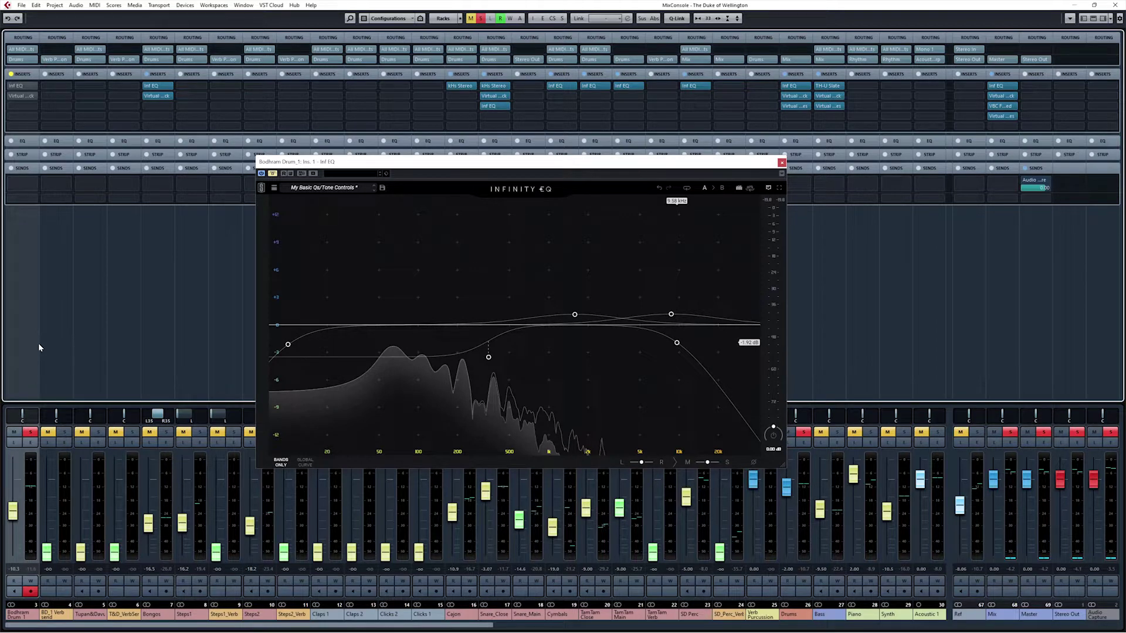
- Play back the soloed bodhrán drum and adjust the main monitoring level in the Control Room
key("space")
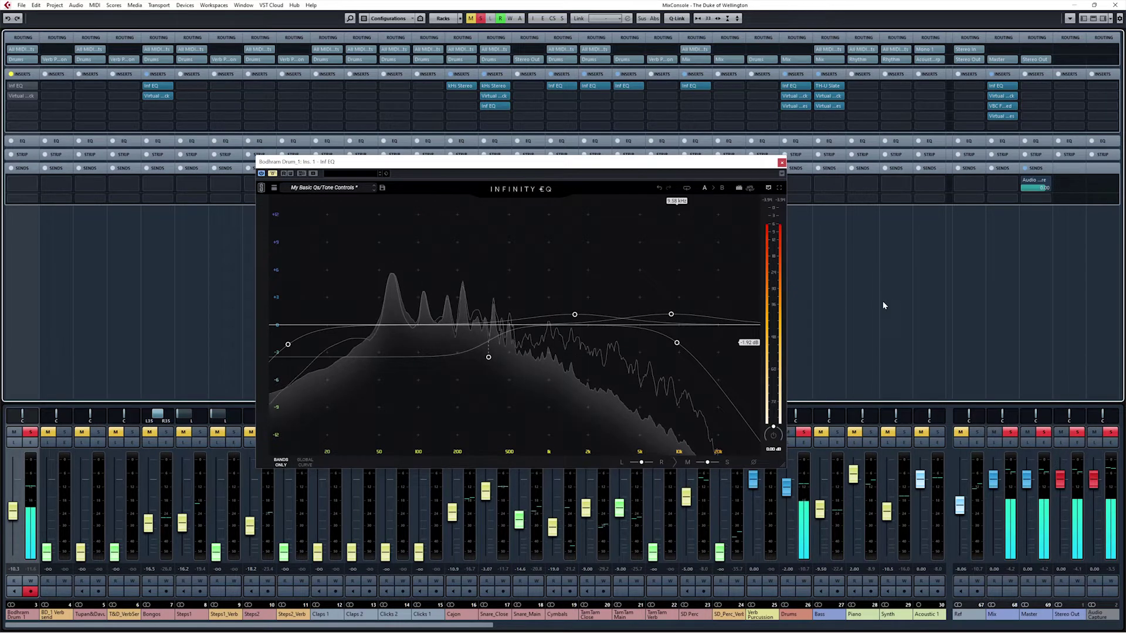
key("ctrl+F3")
double_click(1073, 281)
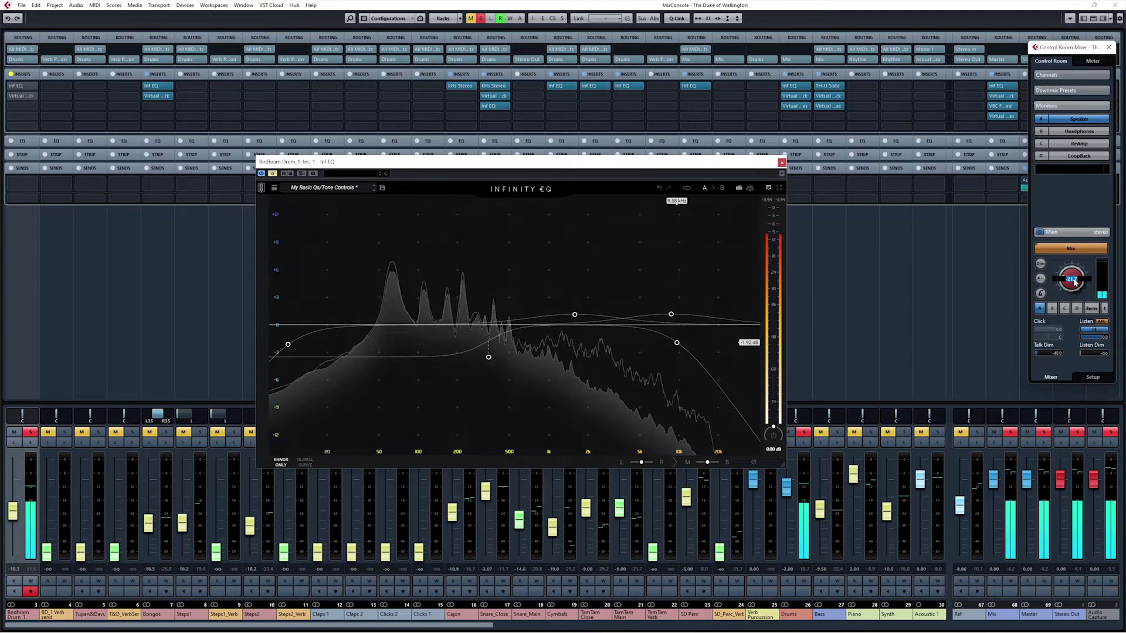
key("ctrl+F3")
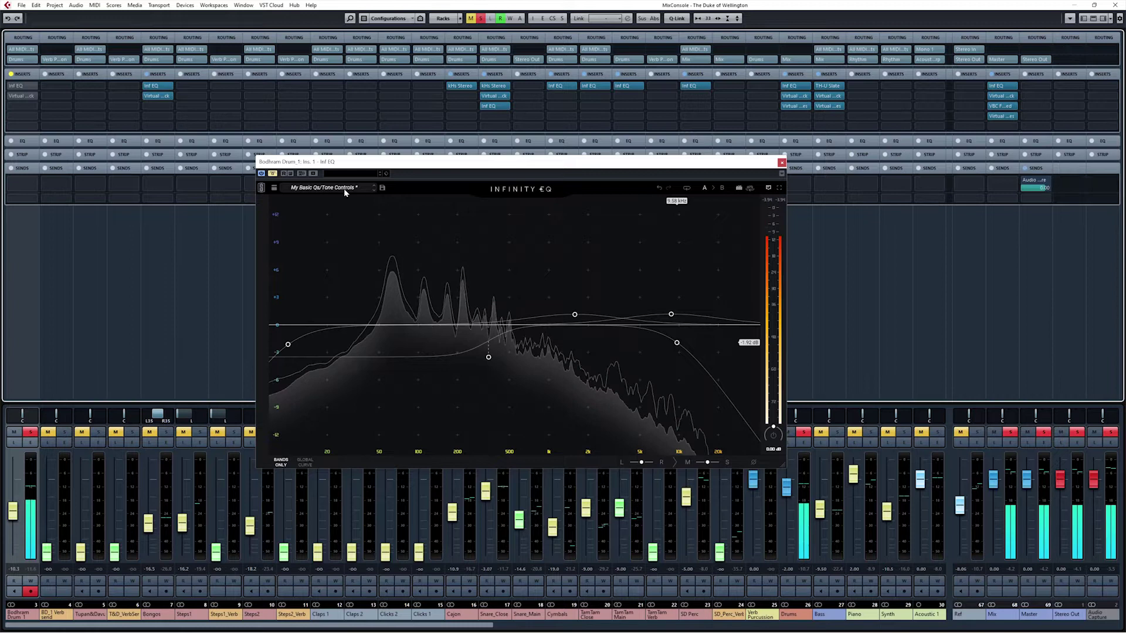
- Take the drum's Infinity EQ out of bypass and inspect its low shelf, two boost bands and high cut
left_click(272, 174)
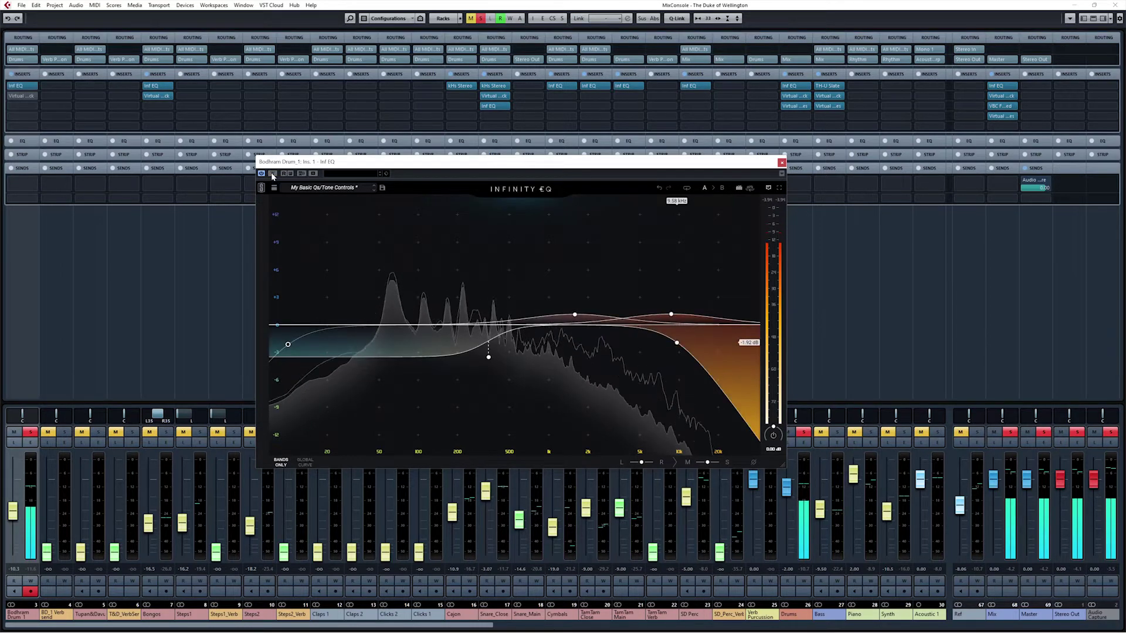
mouse_move(489, 358)
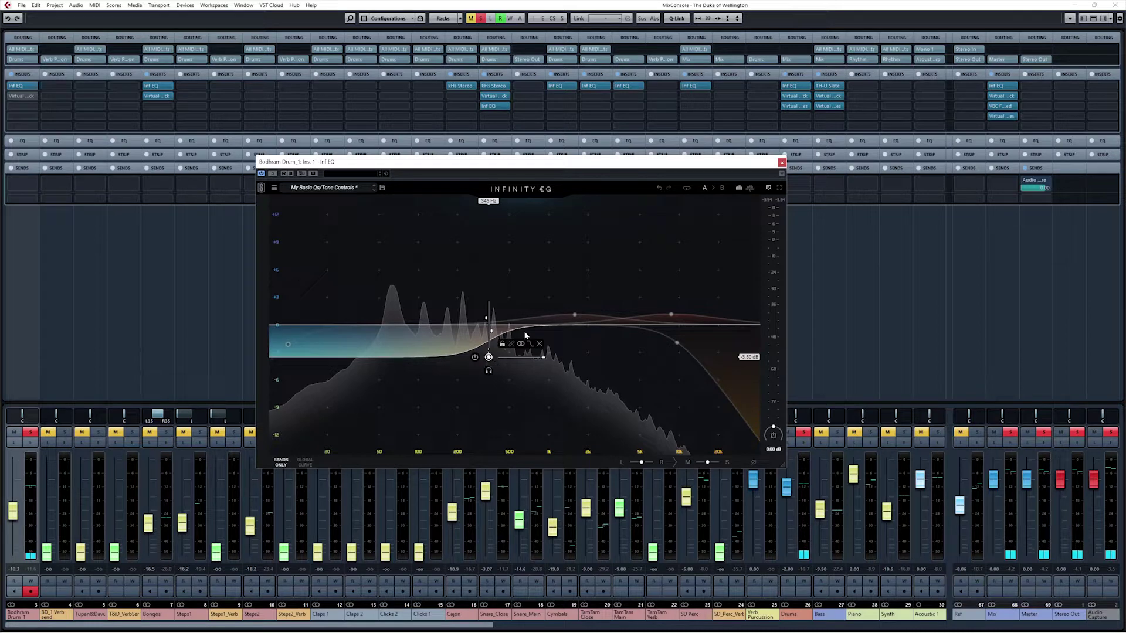
left_click(575, 315)
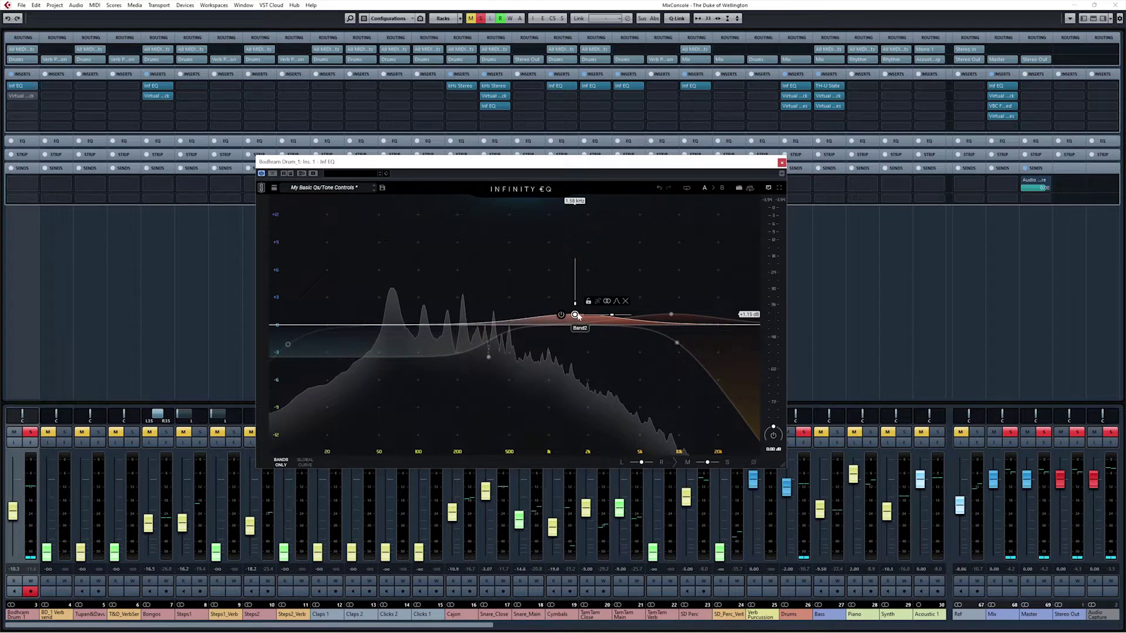
left_click(670, 314)
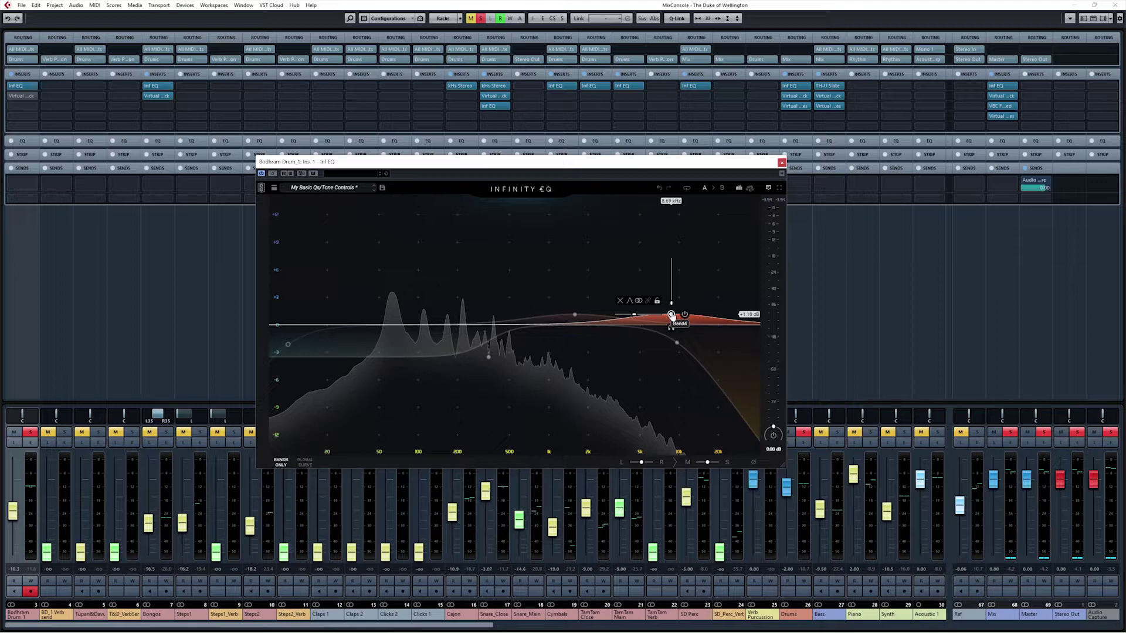
left_click(677, 343)
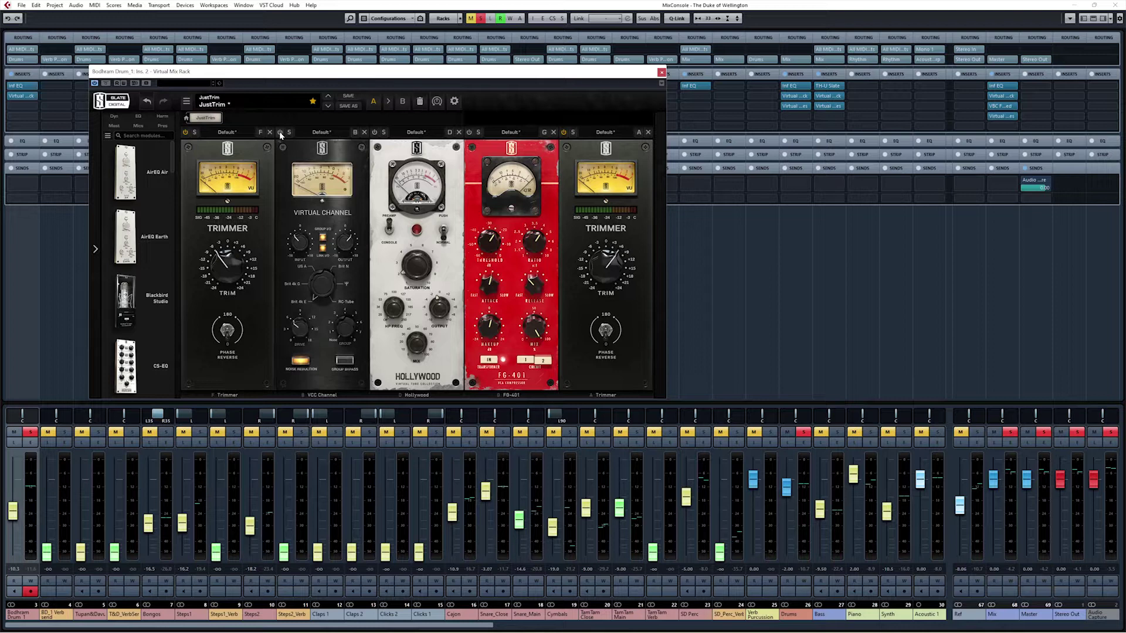
- Play the drum and enable the Virtual Channel and Hollywood modules in its Virtual Mix Rack, checking Hollywood's saturation and output
key("space")
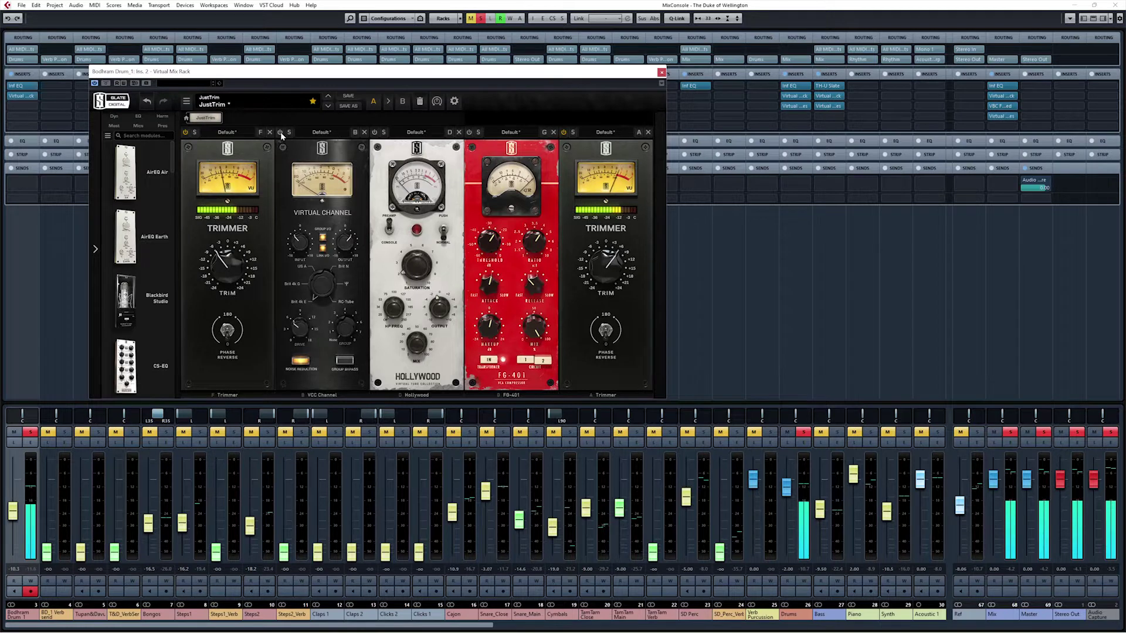
left_click(280, 132)
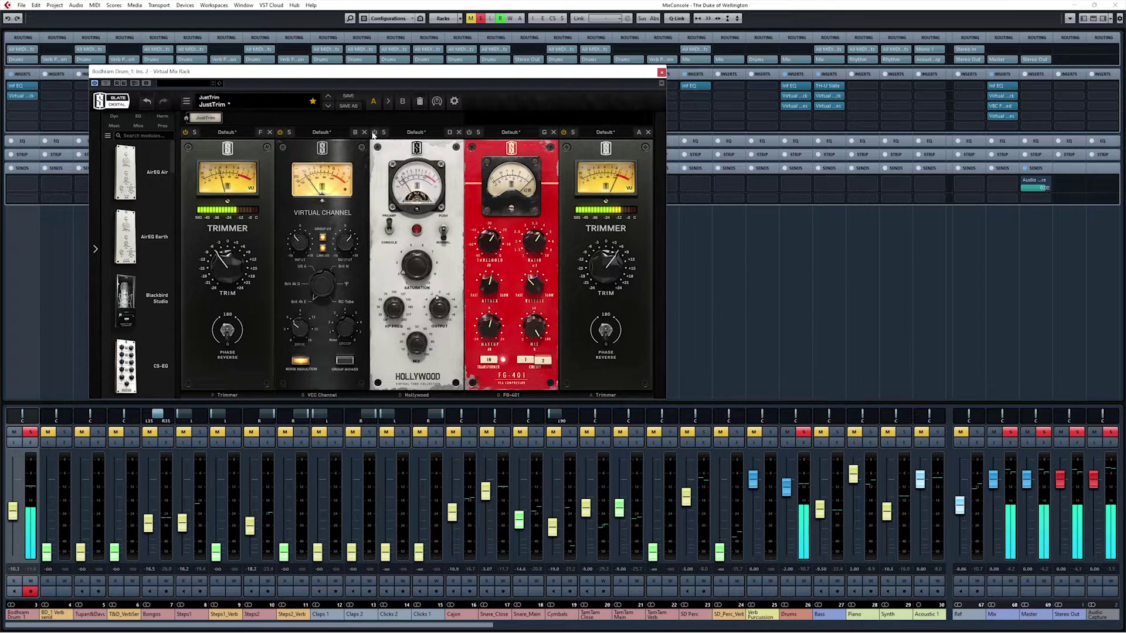
mouse_move(419, 268)
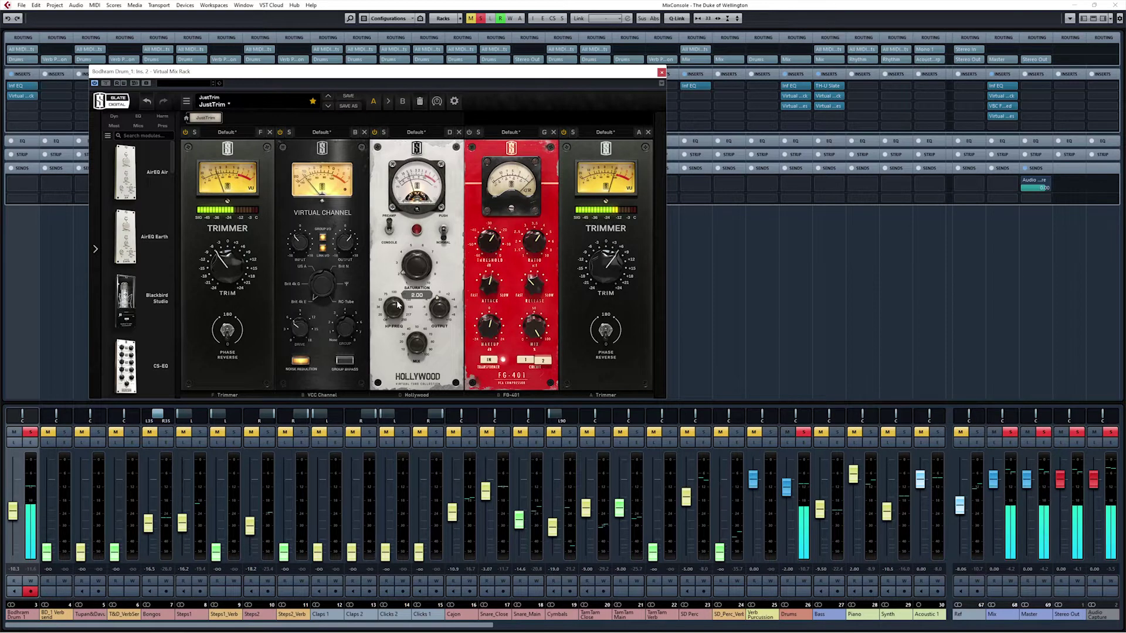
mouse_move(435, 311)
- Enable the FG-401 compressor, review its threshold, makeup and mix settings, and close the Virtual Mix Rack
left_click(468, 132)
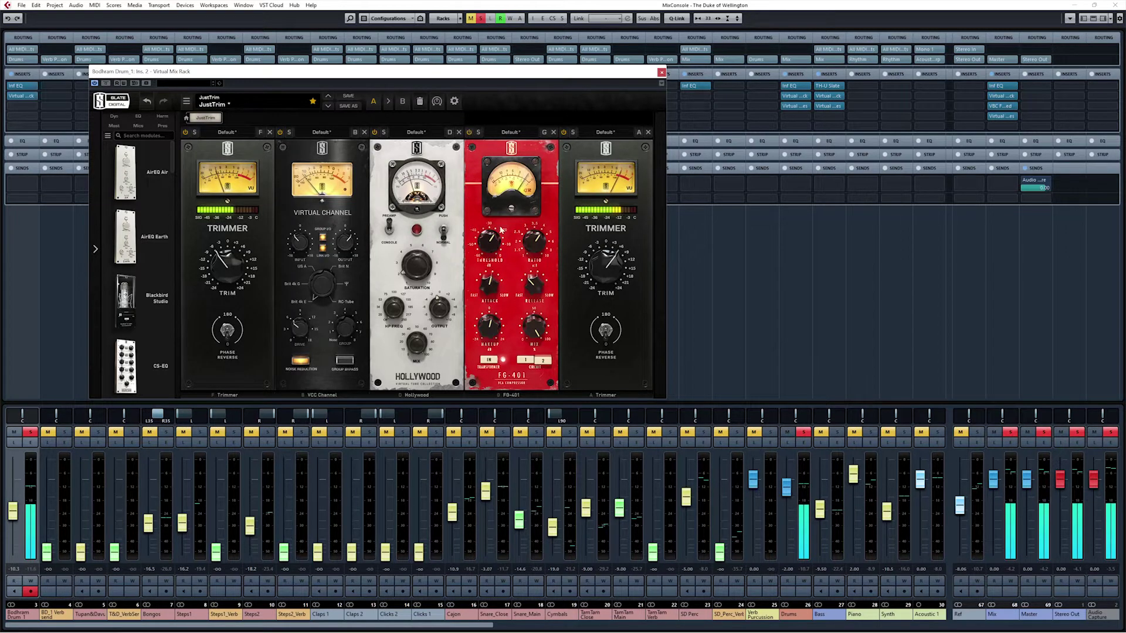
mouse_move(493, 247)
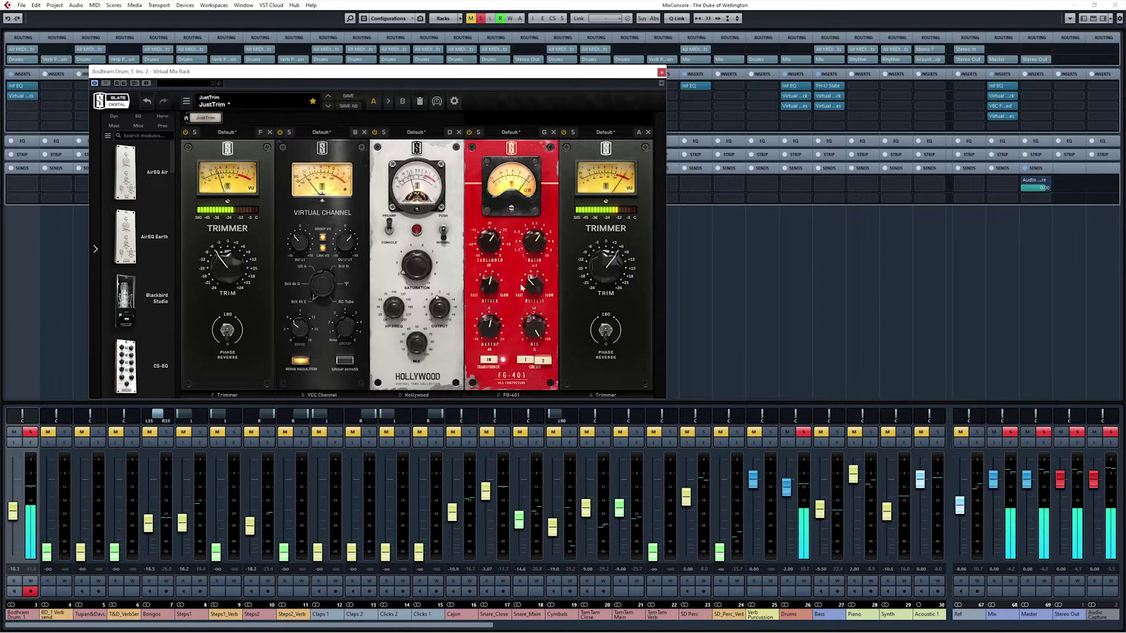
mouse_move(490, 329)
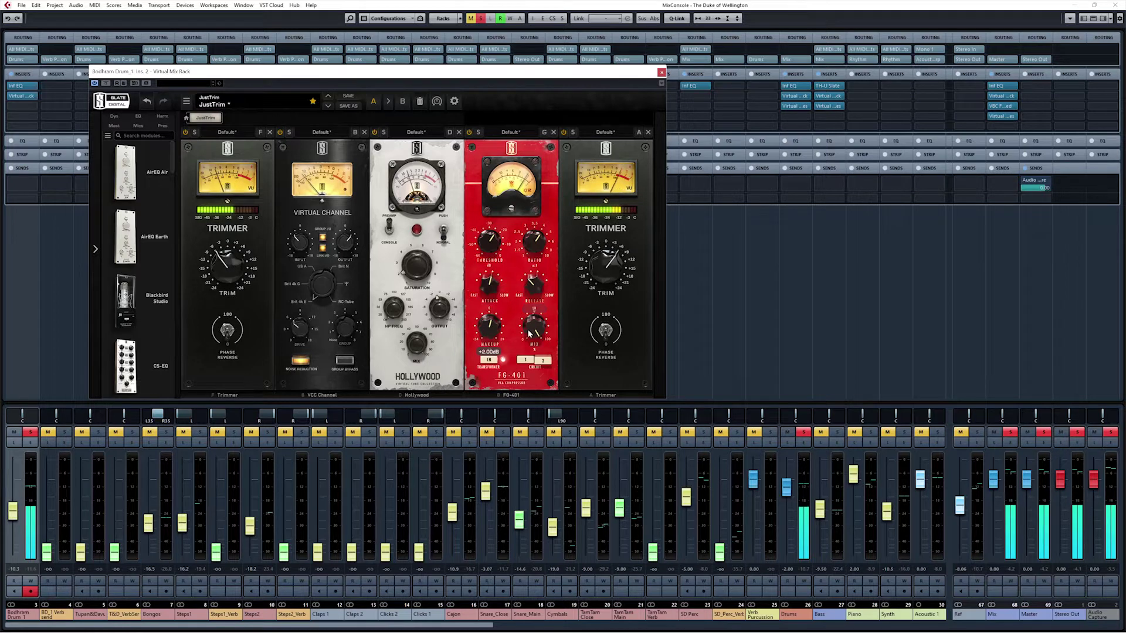
mouse_move(535, 333)
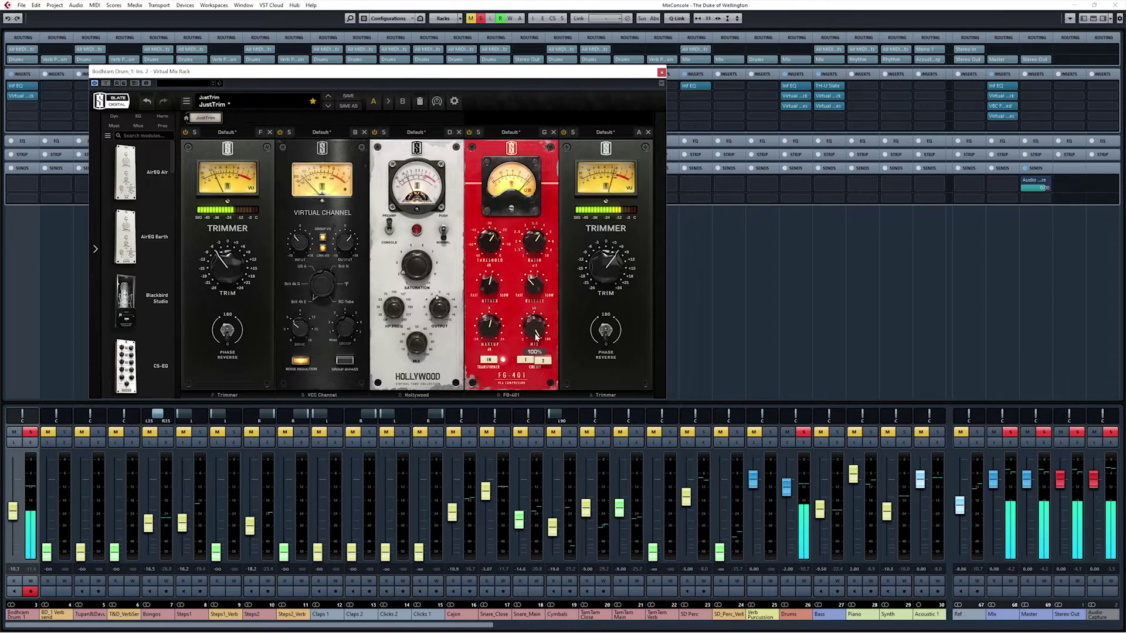
left_click(661, 74)
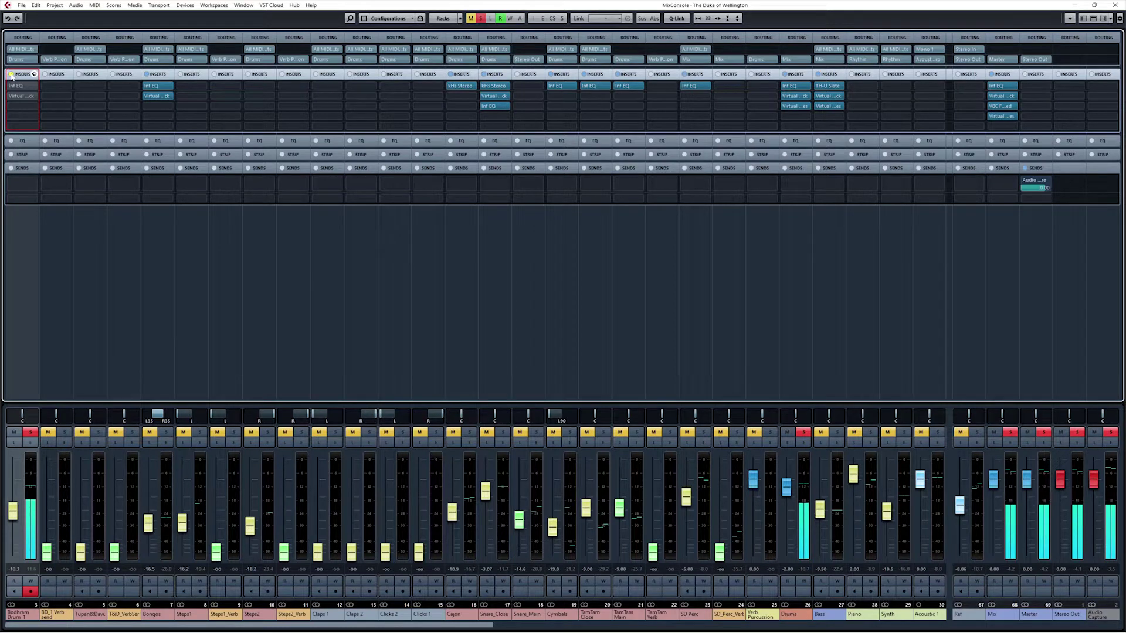
- Compare the soloed drum with its inserts bypassed and active, leaving the inserts active
left_click(11, 74)
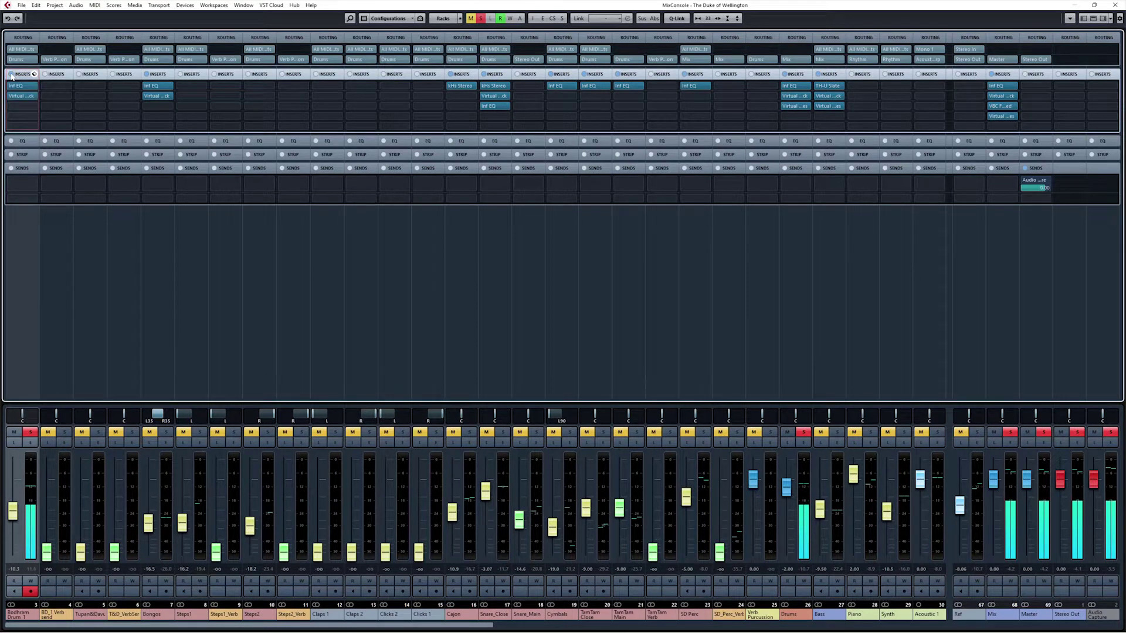
left_click(11, 75)
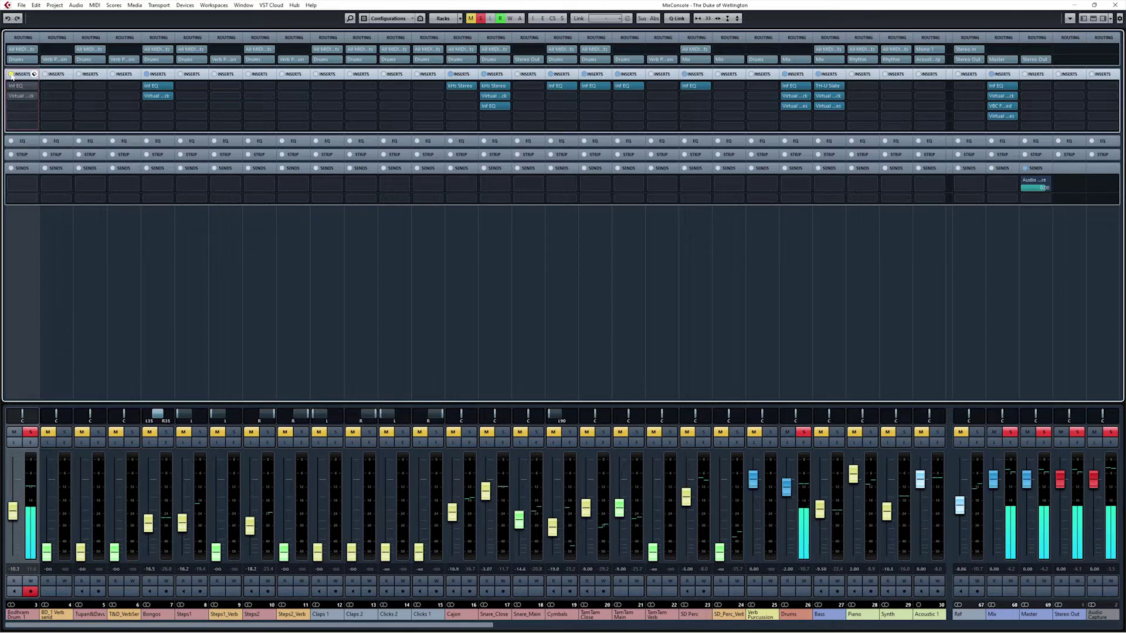
left_click(11, 74)
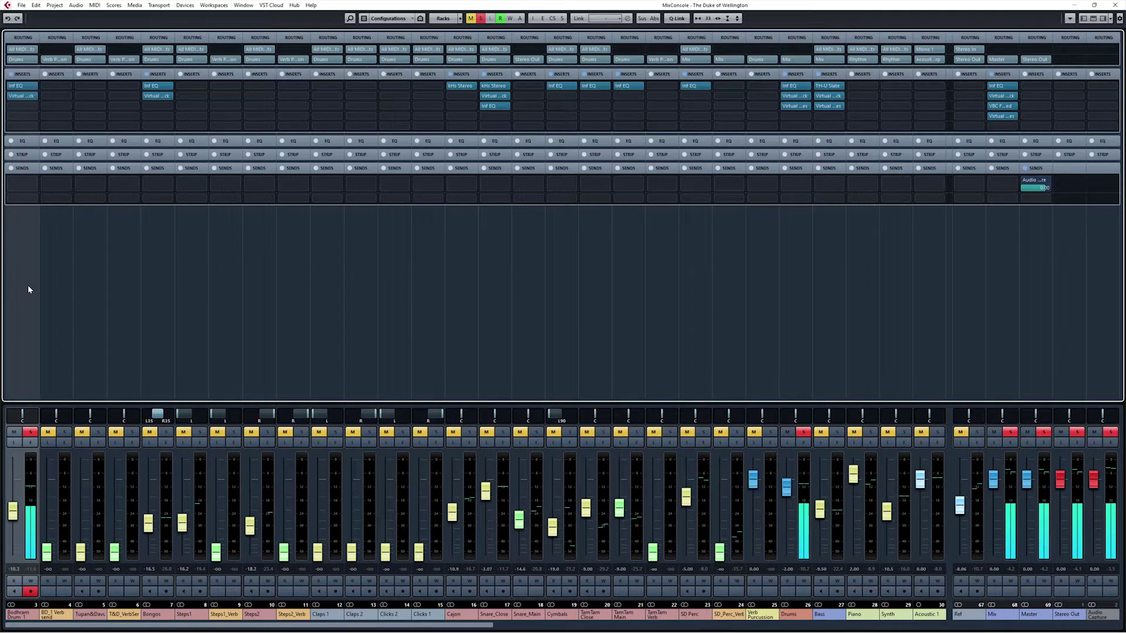
- Deactivate all solos and compare the drum's inserts bypassed and active within the full mix, leaving them active
key("alt+s")
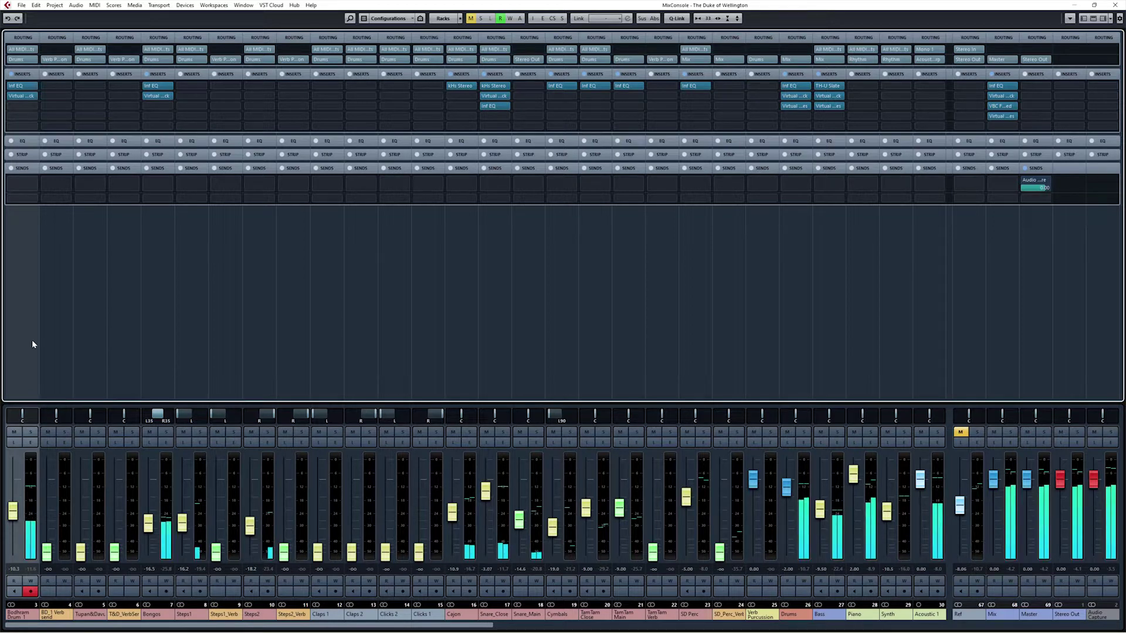
left_click(11, 75)
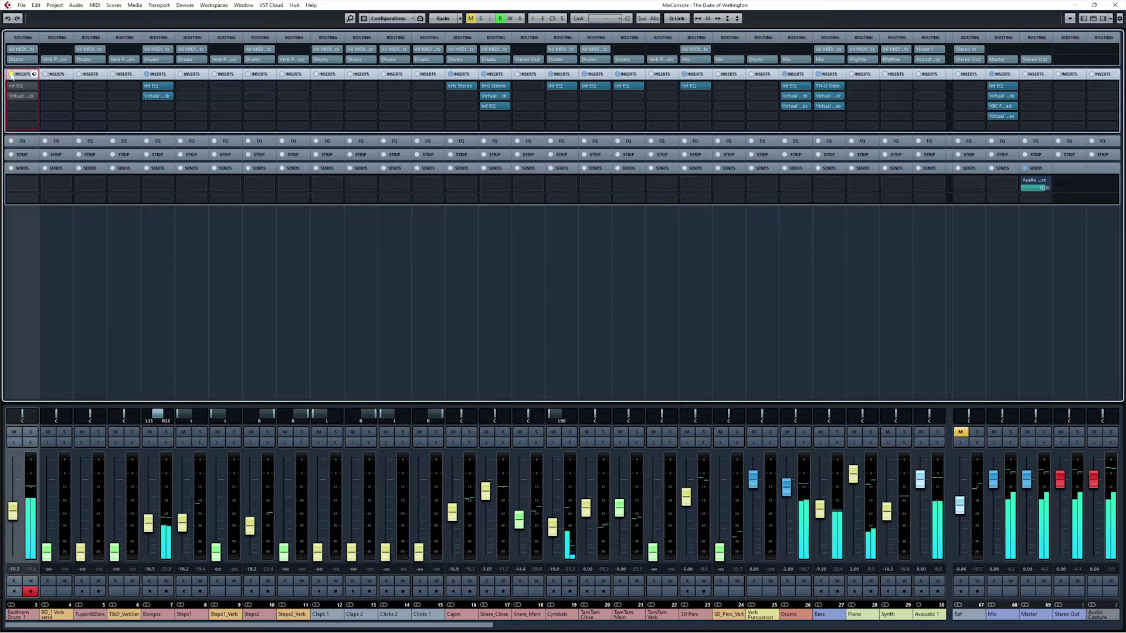
left_click(11, 76)
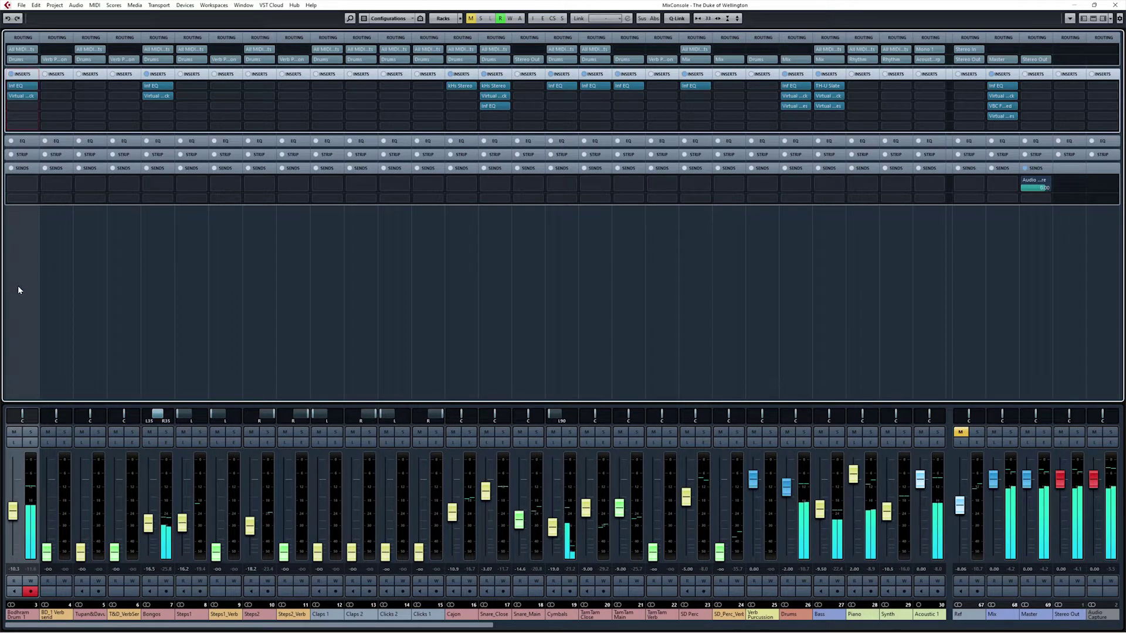
left_click(12, 75)
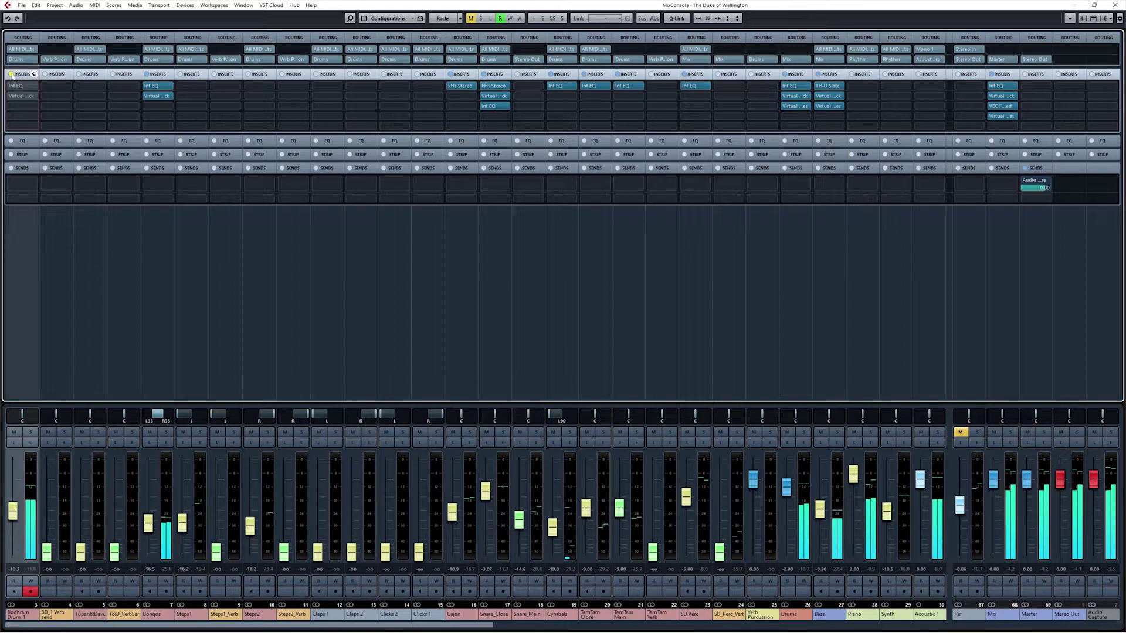
left_click(12, 74)
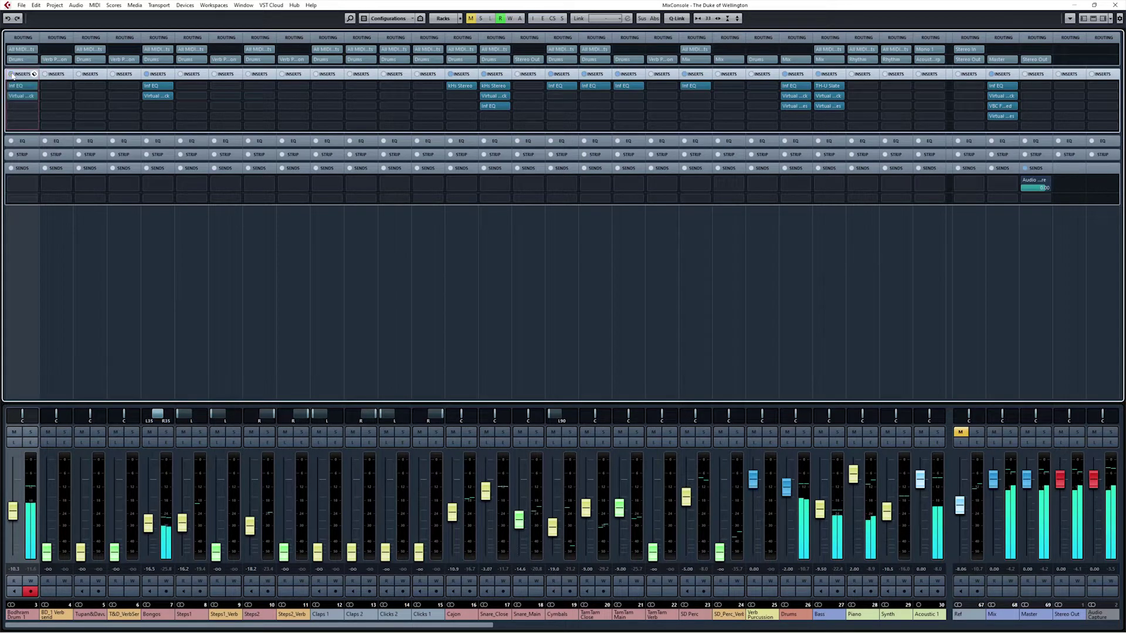
- Solo the Bongos channel with its inserts bypassed and reposition its Infinity EQ window over the mixer
left_click(153, 282)
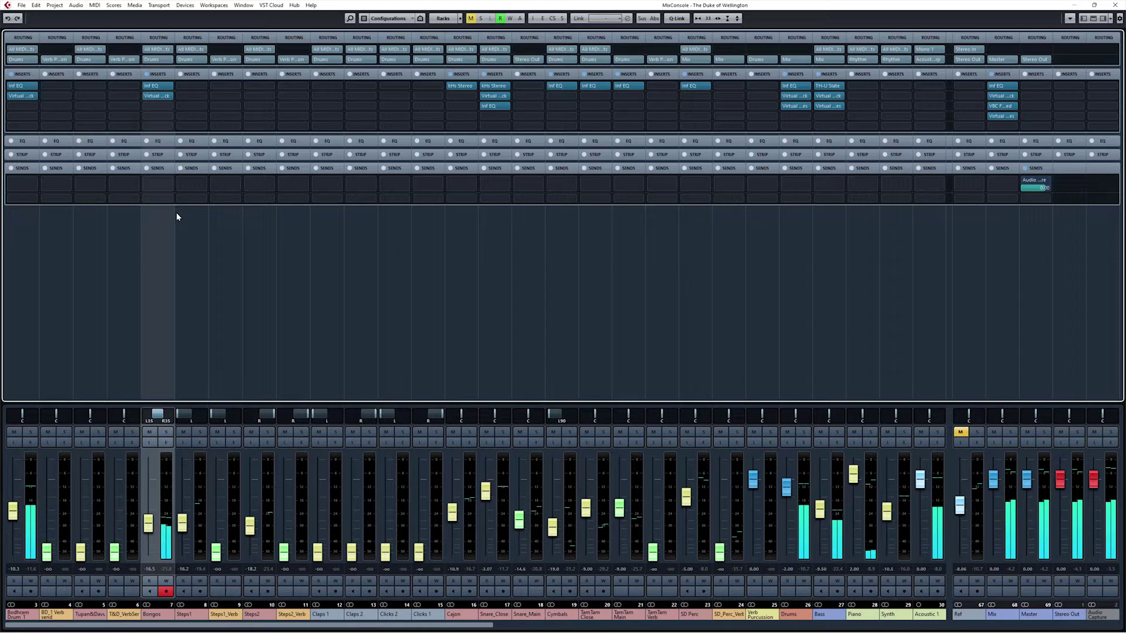
key("s")
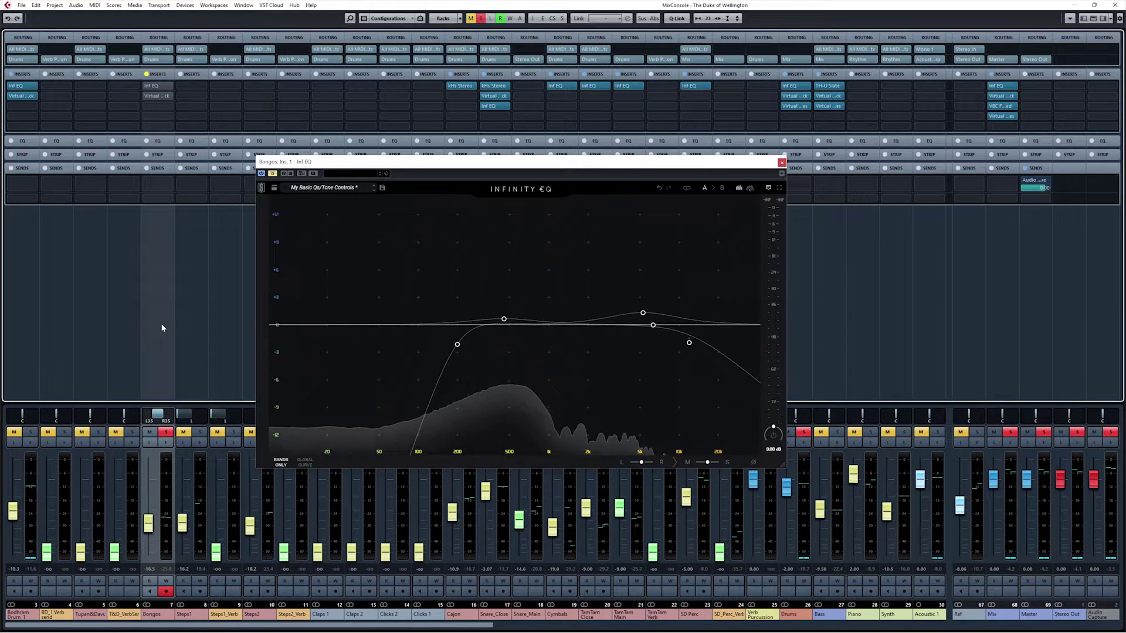
left_click_drag(521, 161, 505, 185)
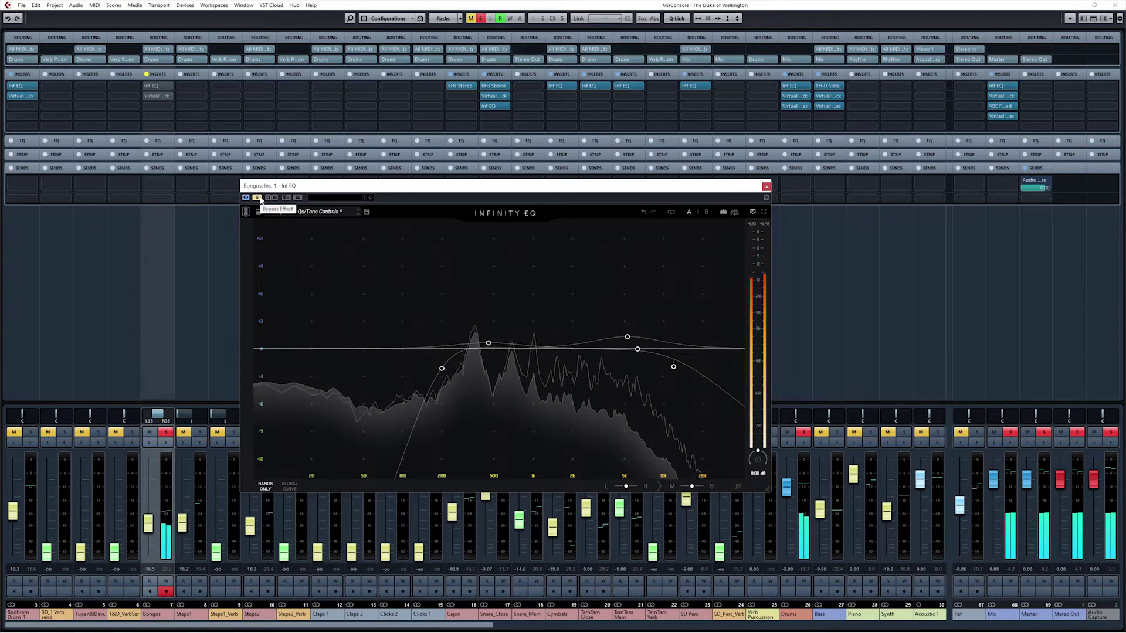
- Activate the Bongos EQ and examine its low cut, low-mid boost, high boost and high cut during playback
mouse_move(484, 343)
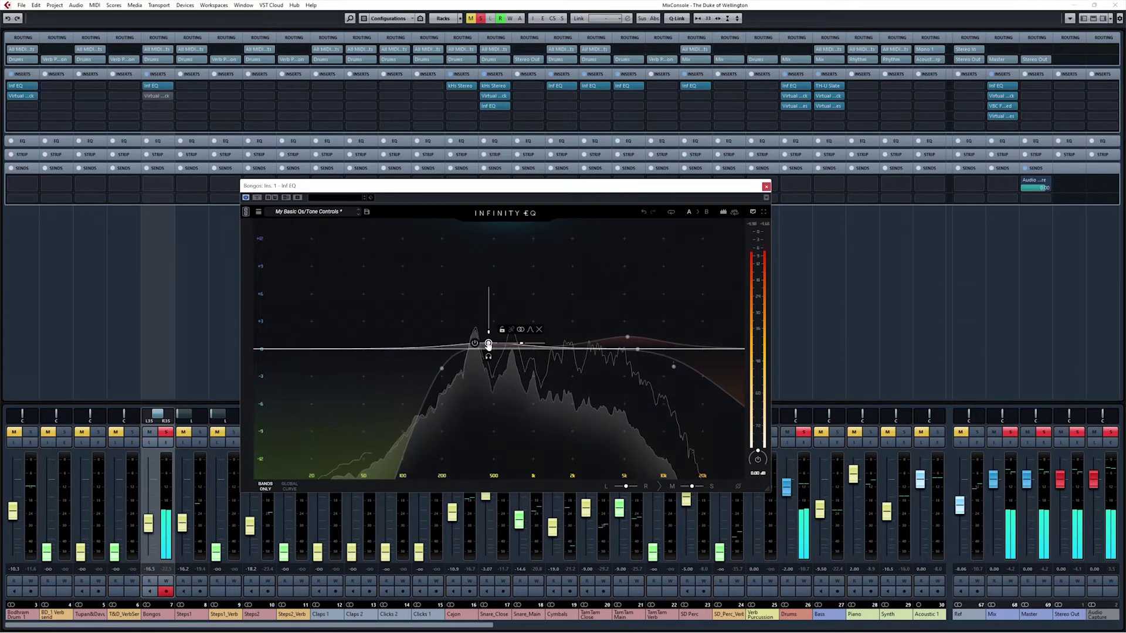
left_click_drag(484, 343, 442, 369)
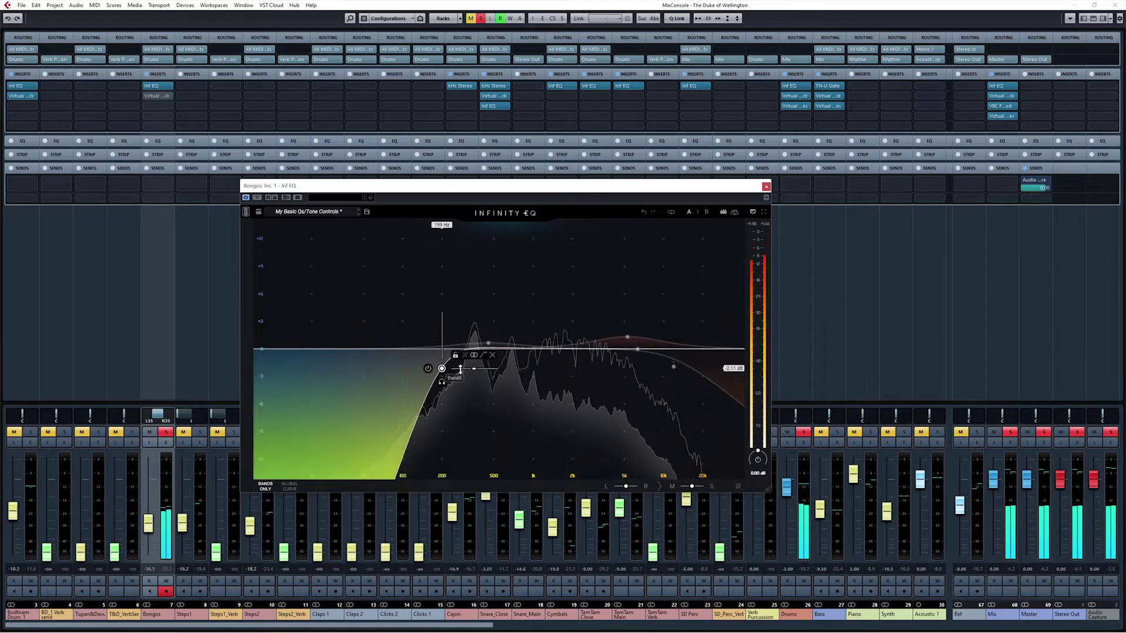
mouse_move(488, 343)
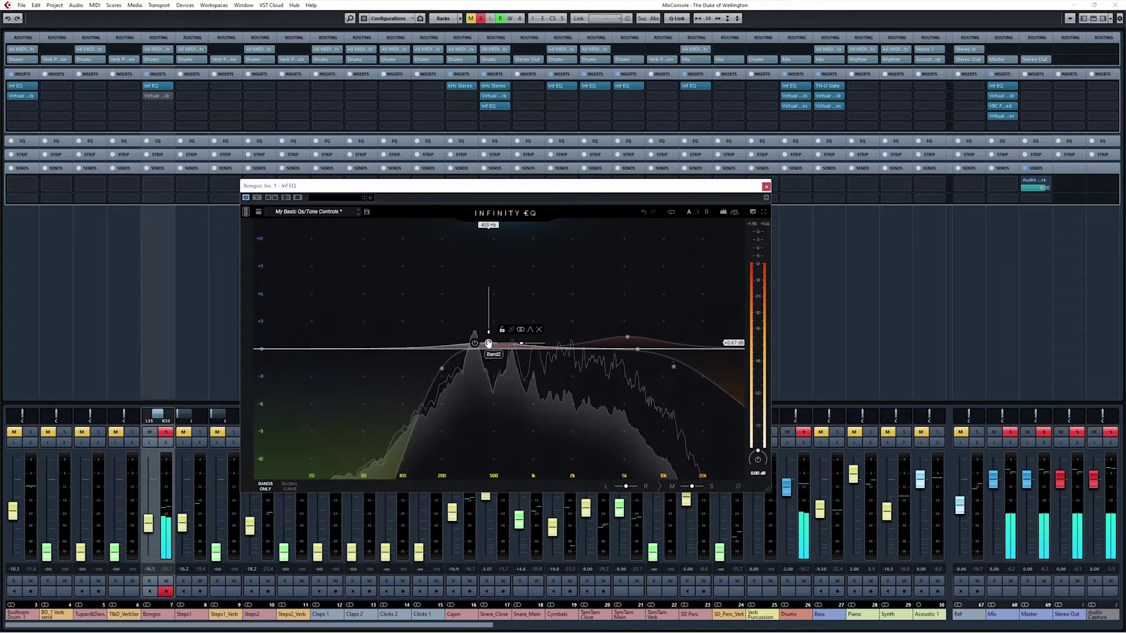
mouse_move(626, 337)
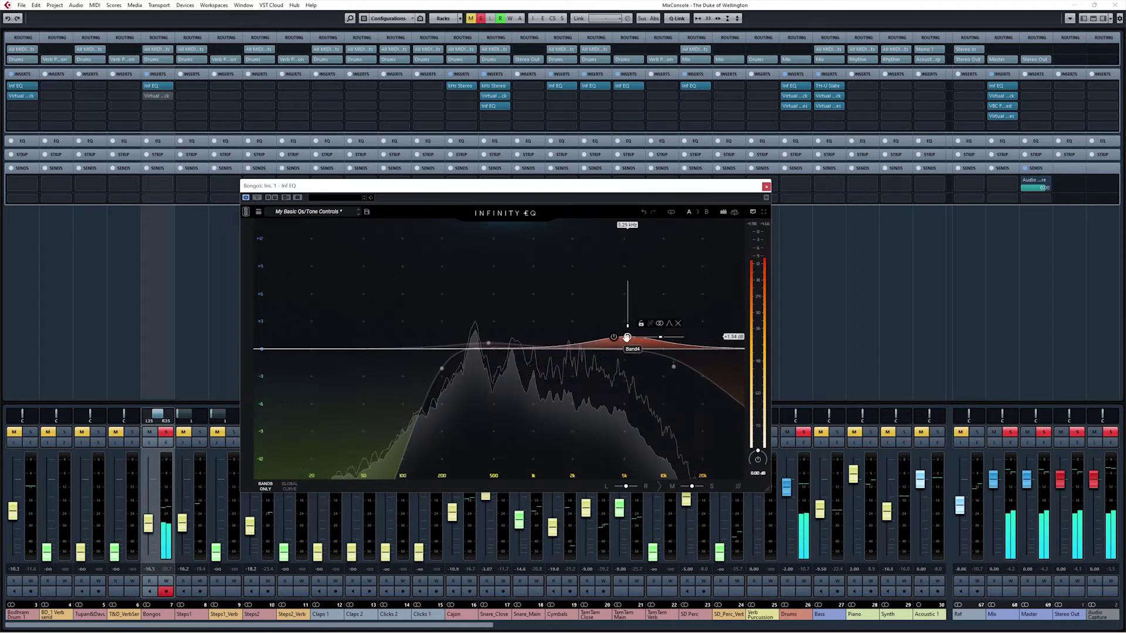
mouse_move(651, 377)
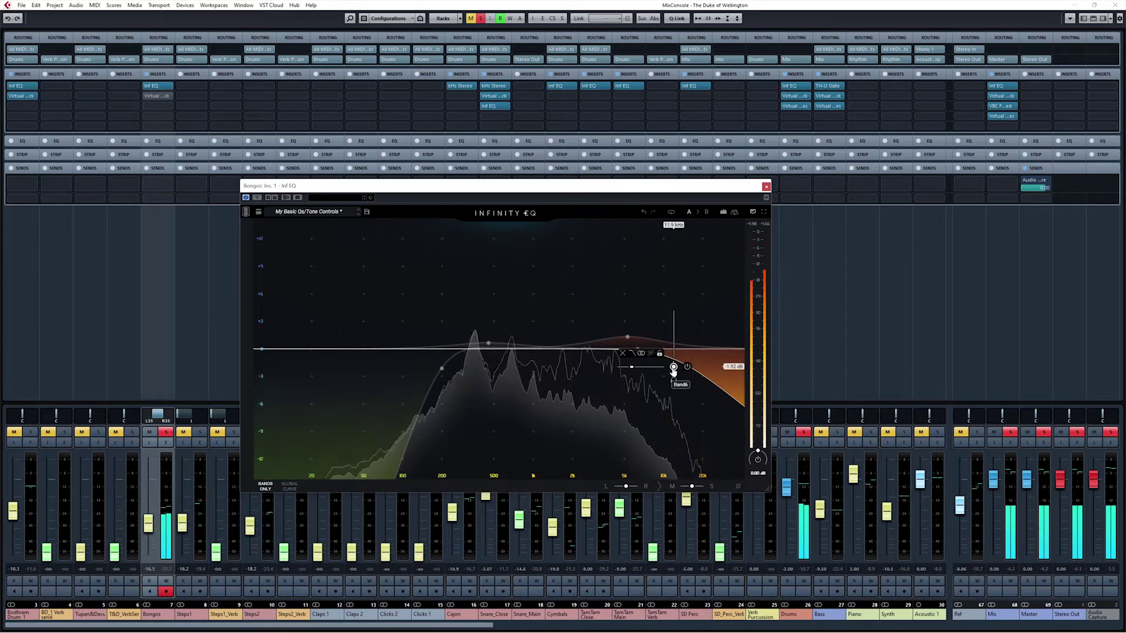
- Compare the Bongos sound with the EQ bypassed and active, and recheck the low cut and high boost bands
left_click(257, 198)
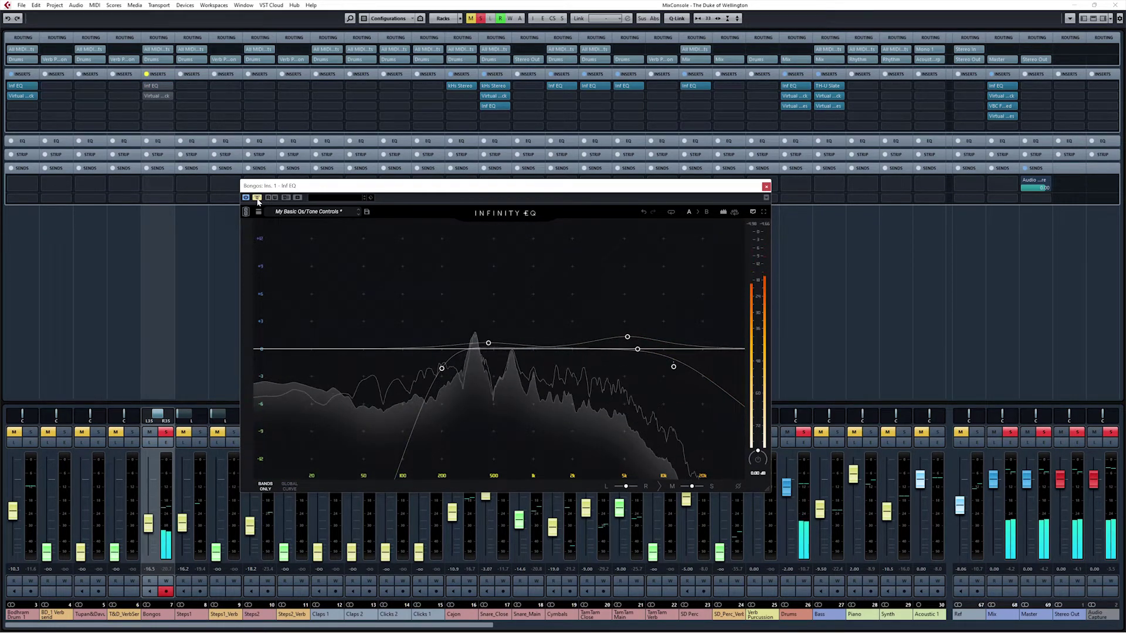
left_click(257, 197)
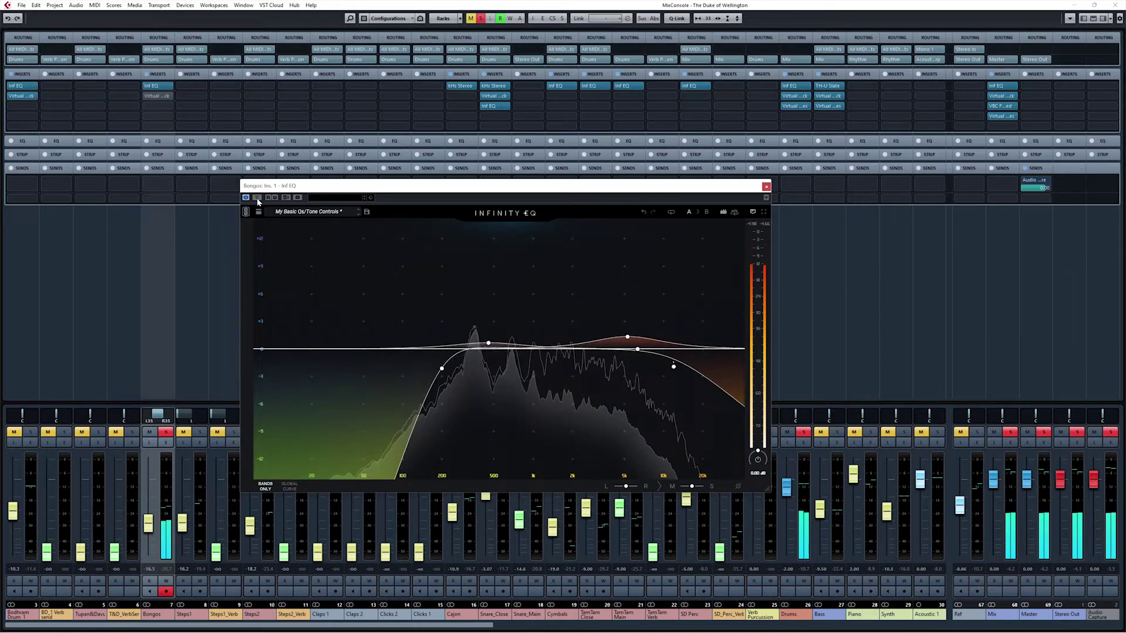
left_click(441, 369)
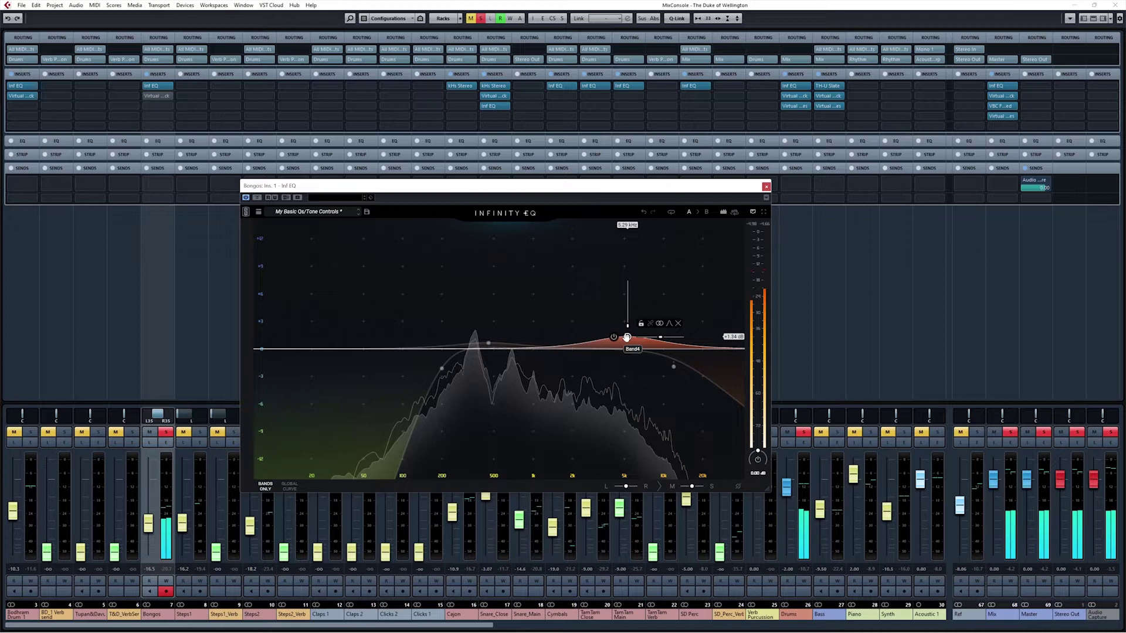
- Check the Bongos high cut band, and open the channel's Virtual Mix Rack with its Virtual Channel module switched on during playback
left_click(673, 367)
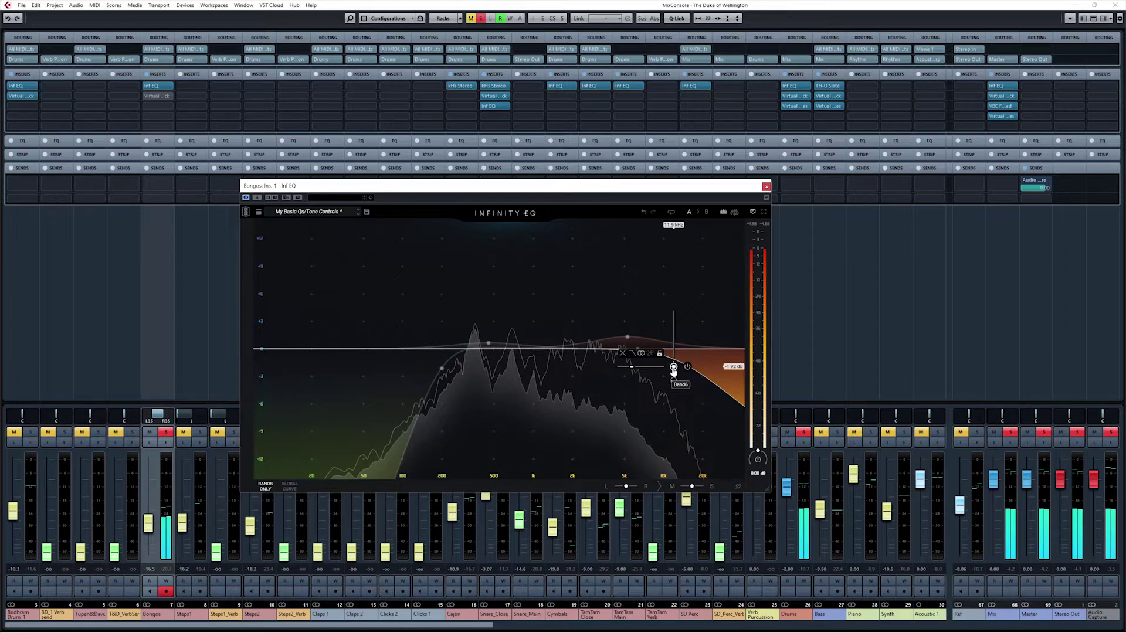
left_click(159, 96)
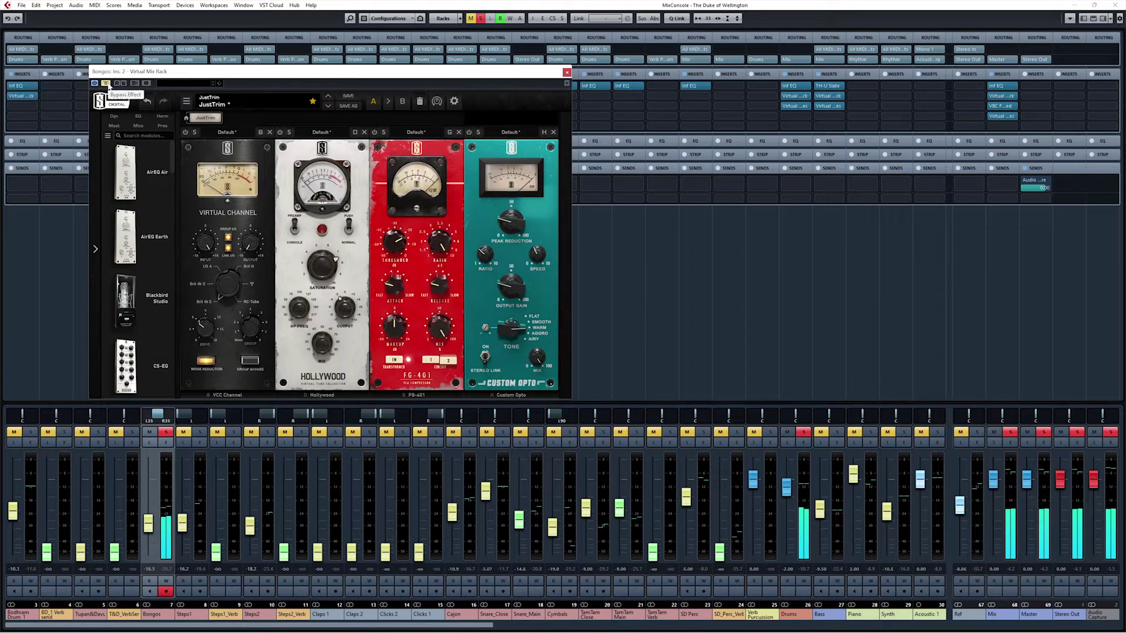
left_click(184, 133)
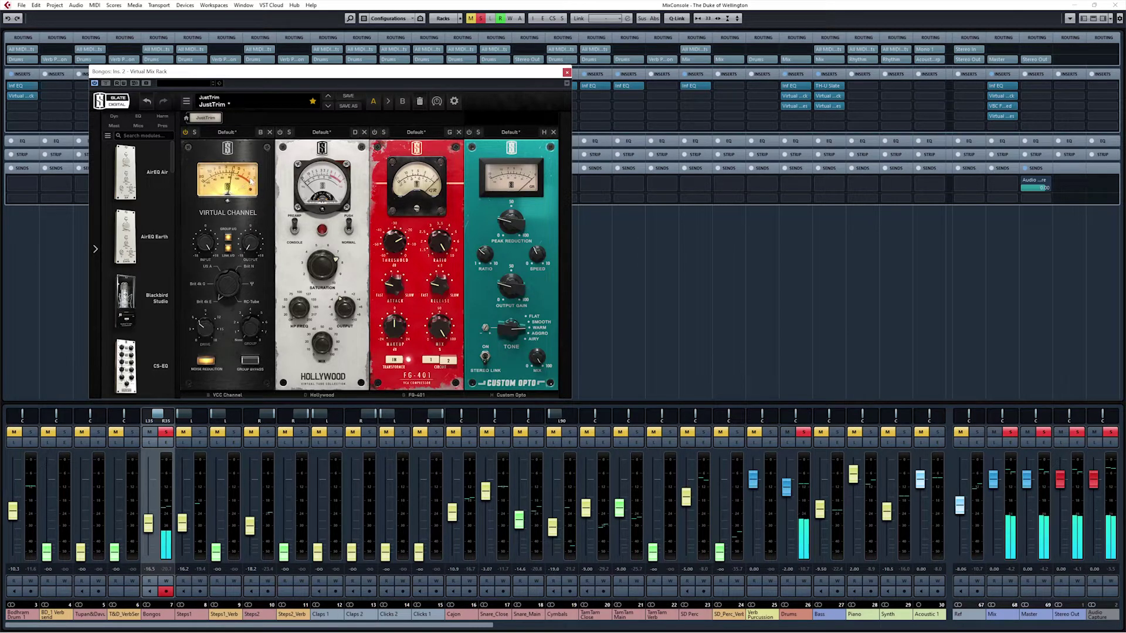
key("space")
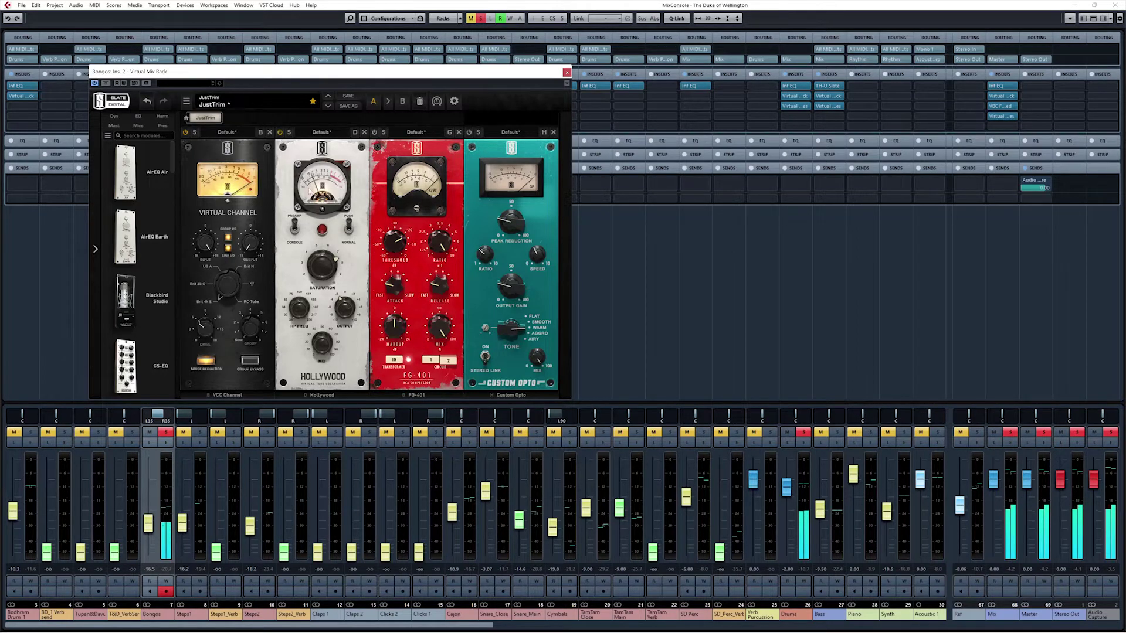
- Examine the Hollywood saturation module and compare the Bongos with Virtual Channel and Hollywood off and on, leaving both active
left_click(349, 226)
mouse_move(323, 271)
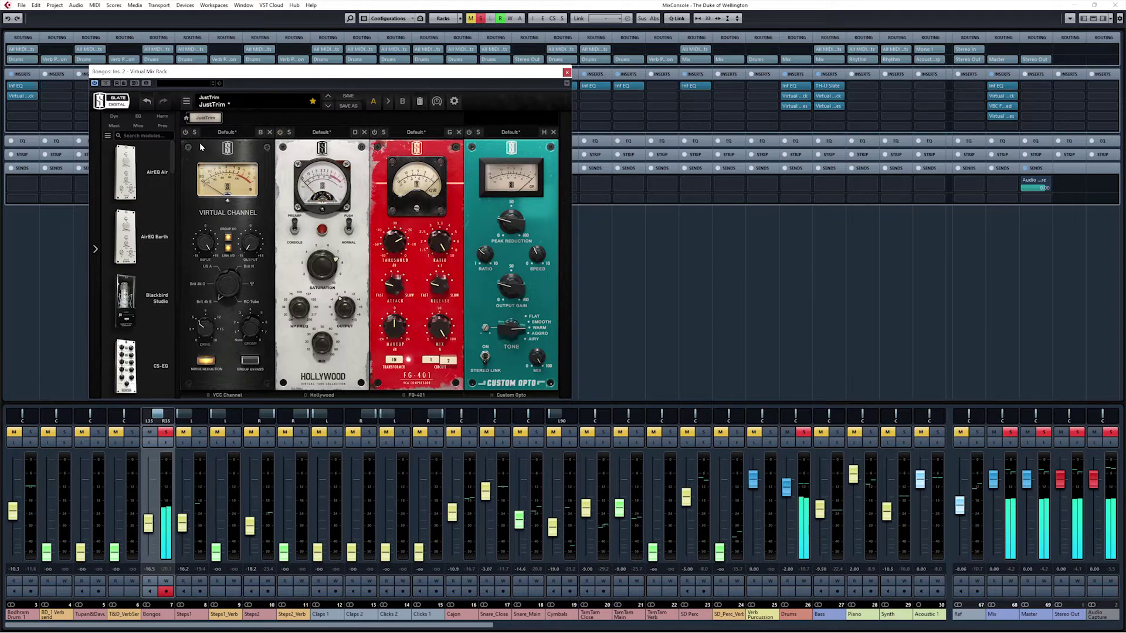
left_click(184, 133)
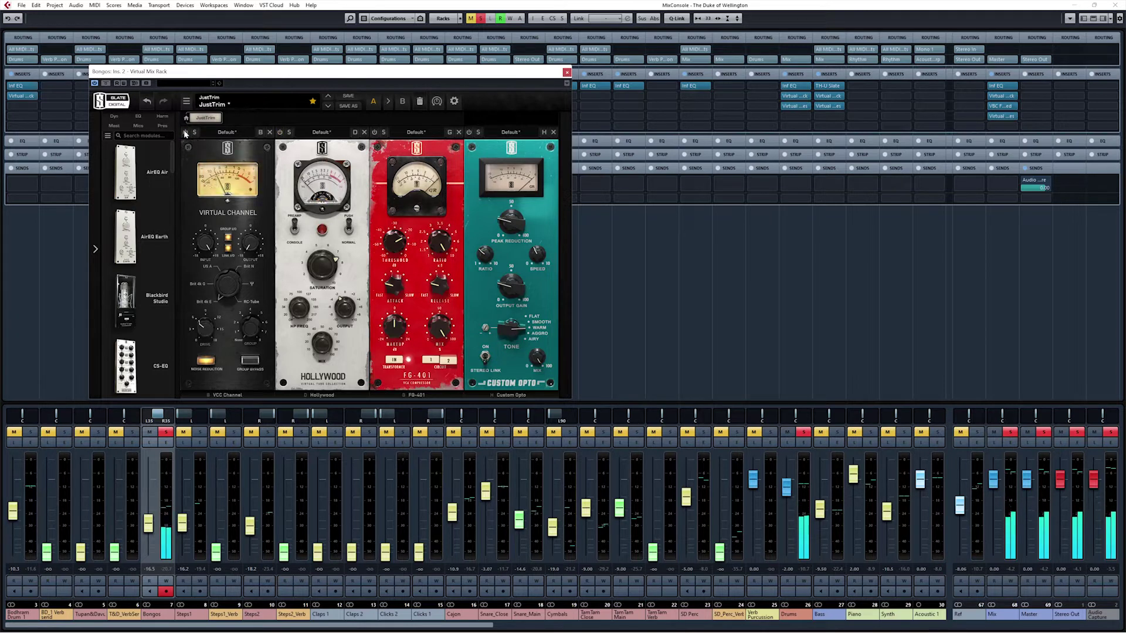
left_click(280, 132)
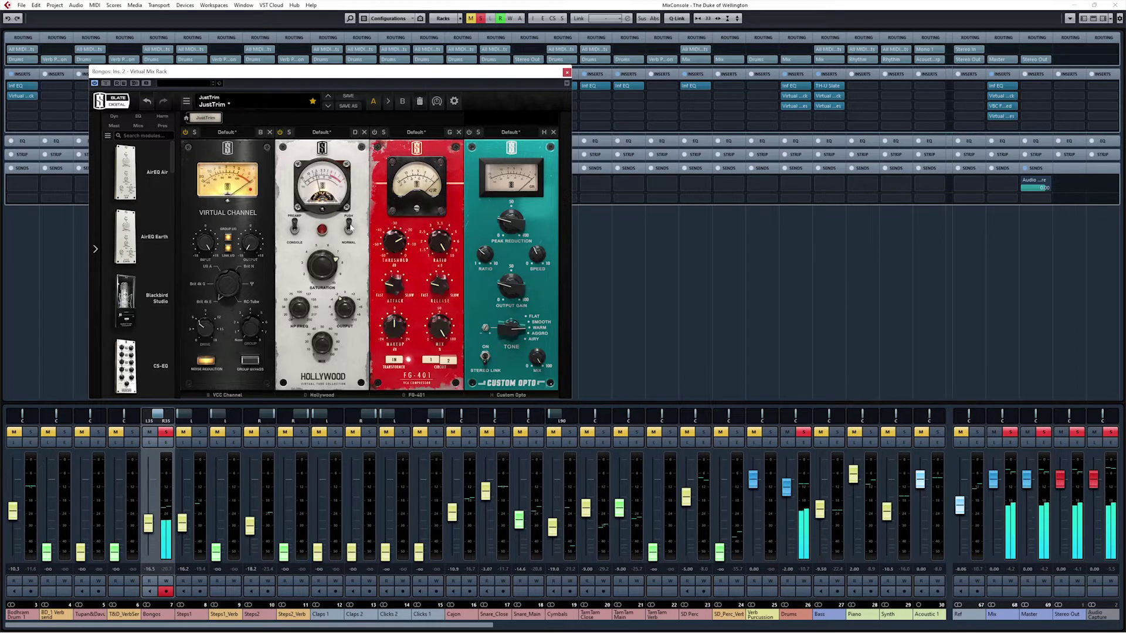
- Switch on the FG-401 compressor, and compare the Bongos with the Custom Opto module off and on, leaving it active
left_click(375, 133)
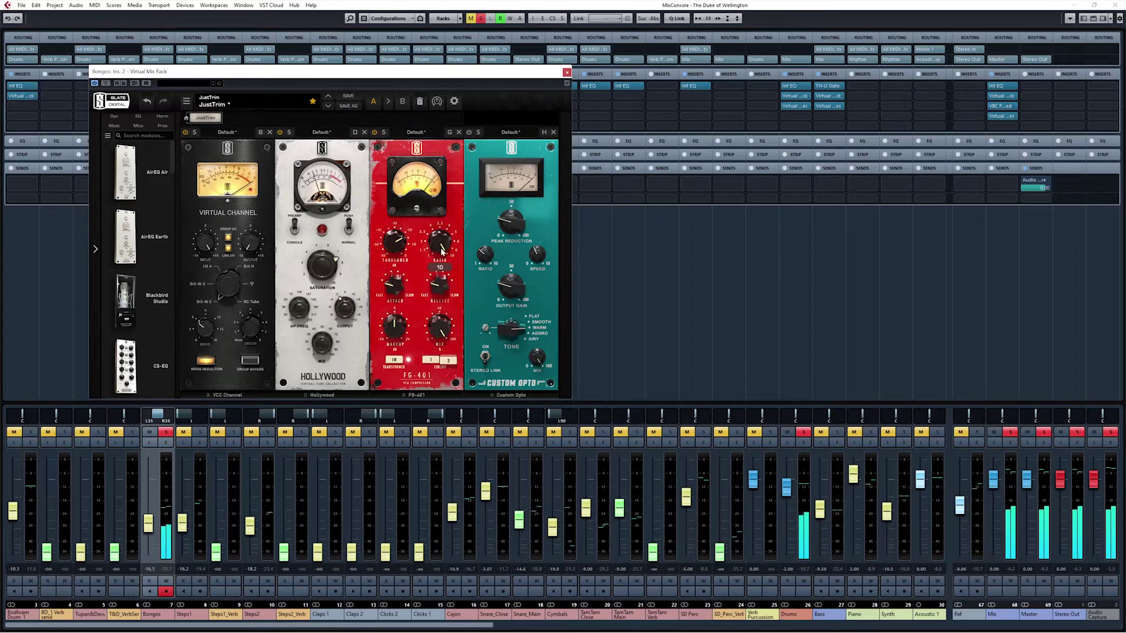
mouse_move(394, 293)
left_click(468, 132)
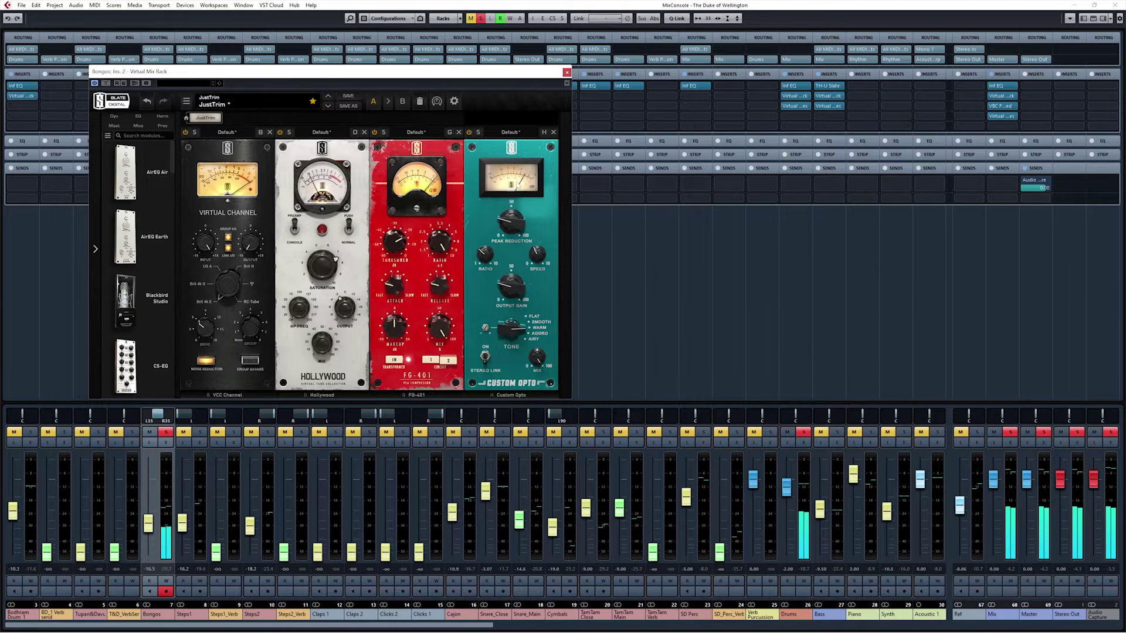
left_click(469, 132)
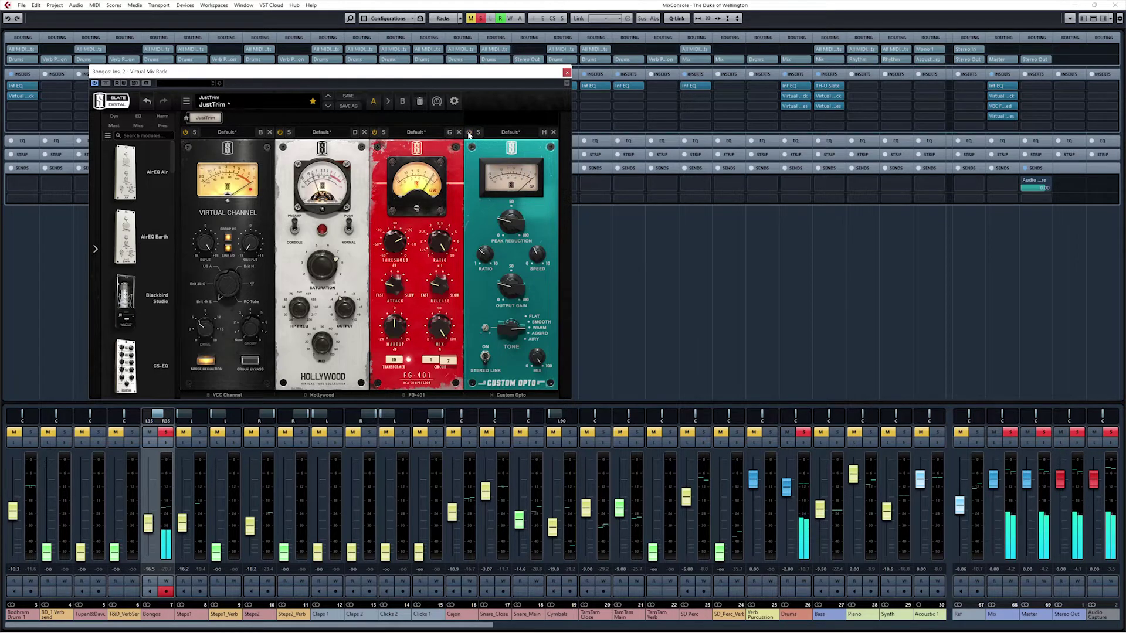
left_click(468, 132)
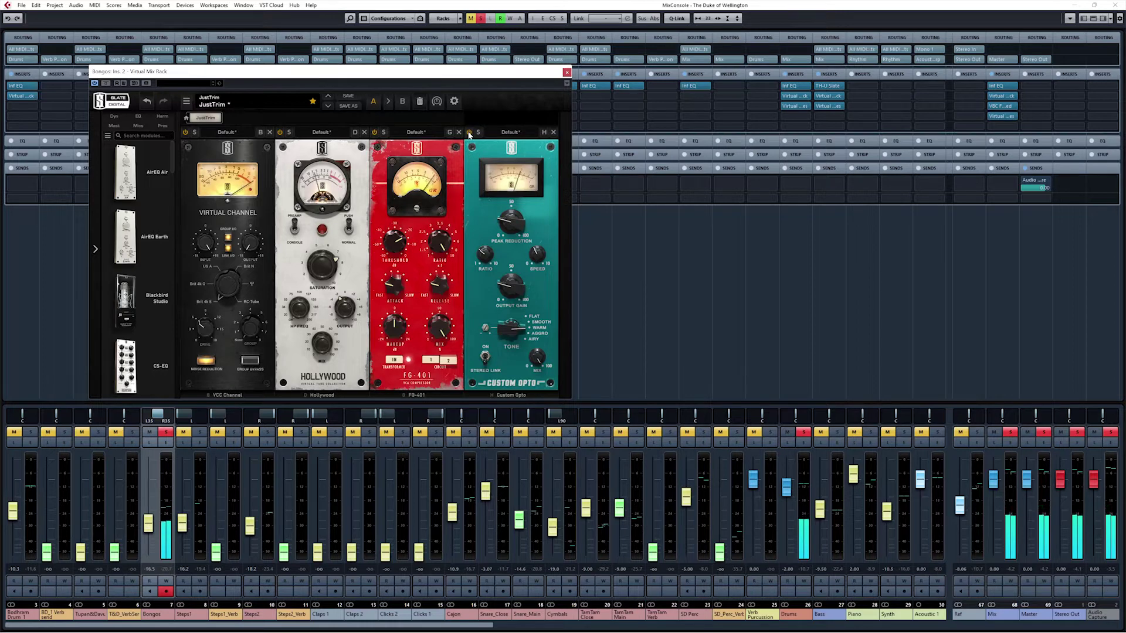
left_click(468, 132)
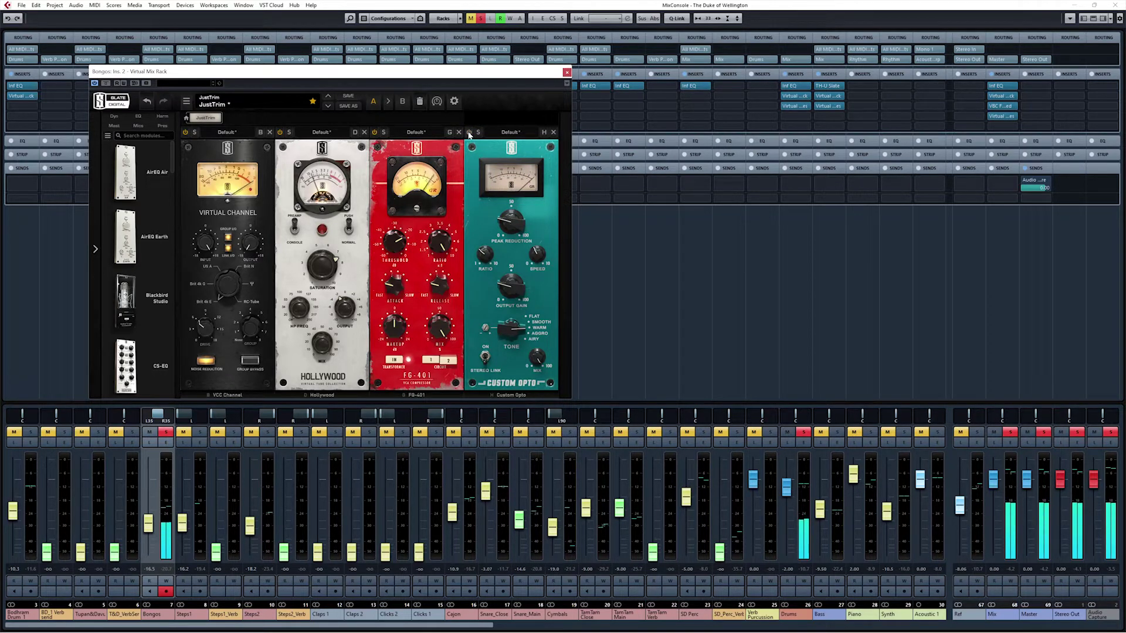
left_click(468, 133)
left_click(535, 327)
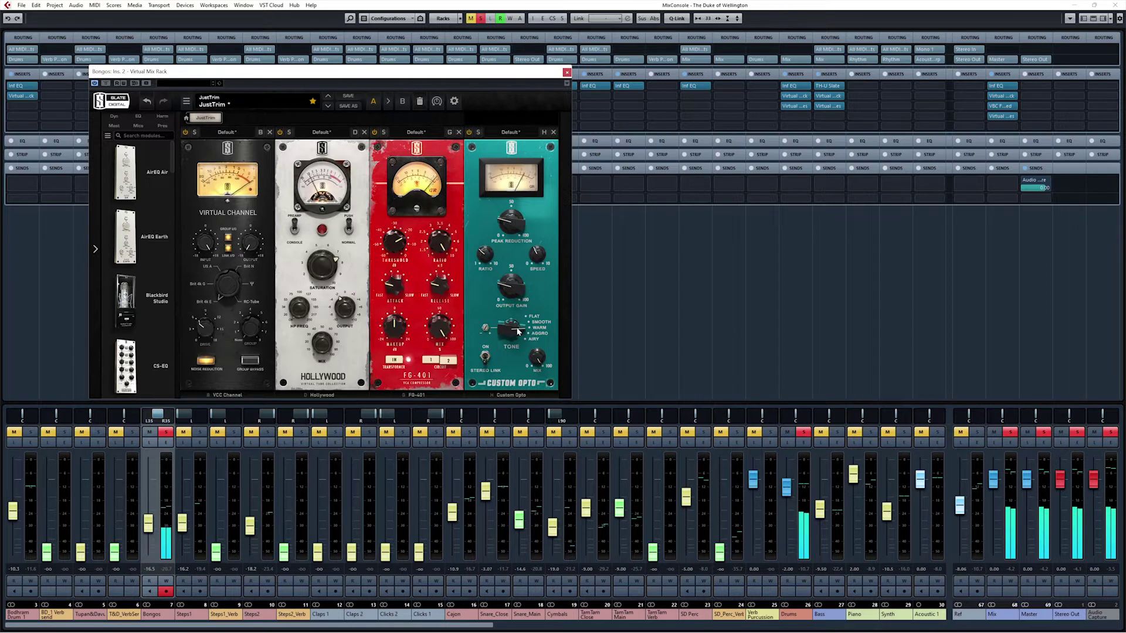
- Compare the Bongos inserts bypassed and active, both soloed and within the full mix, leaving them active
left_click(147, 75)
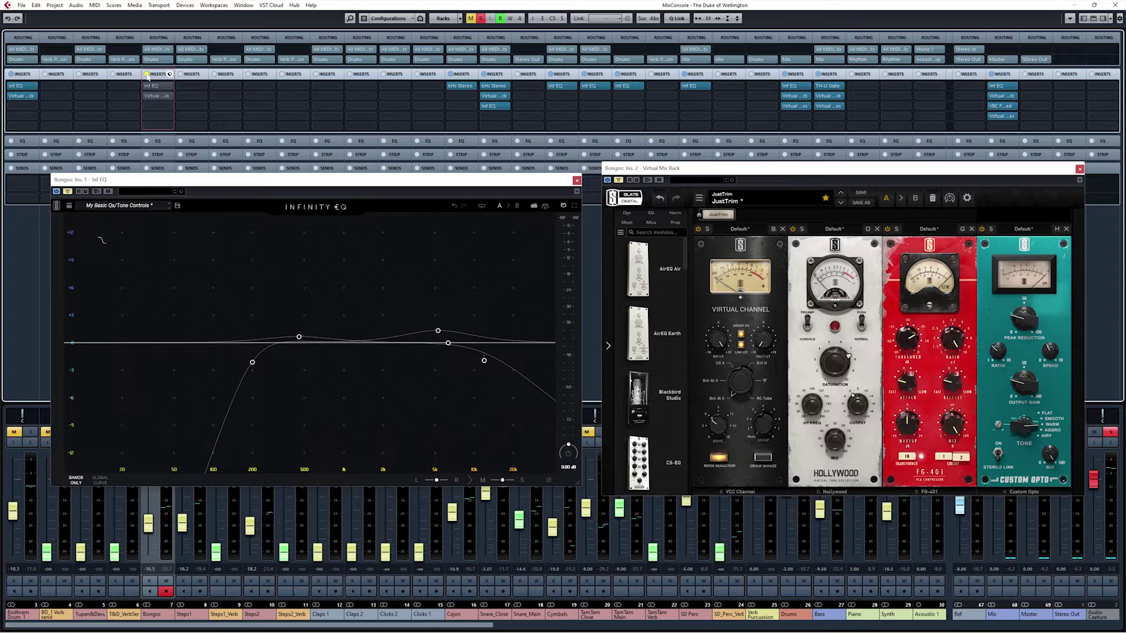
key("space")
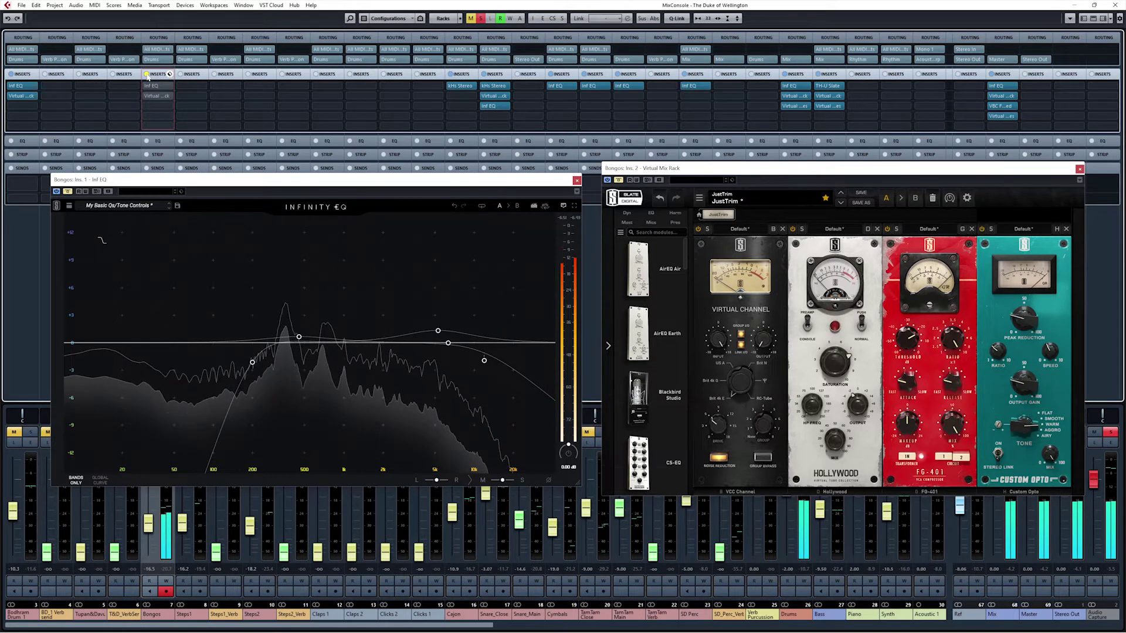
left_click(146, 74)
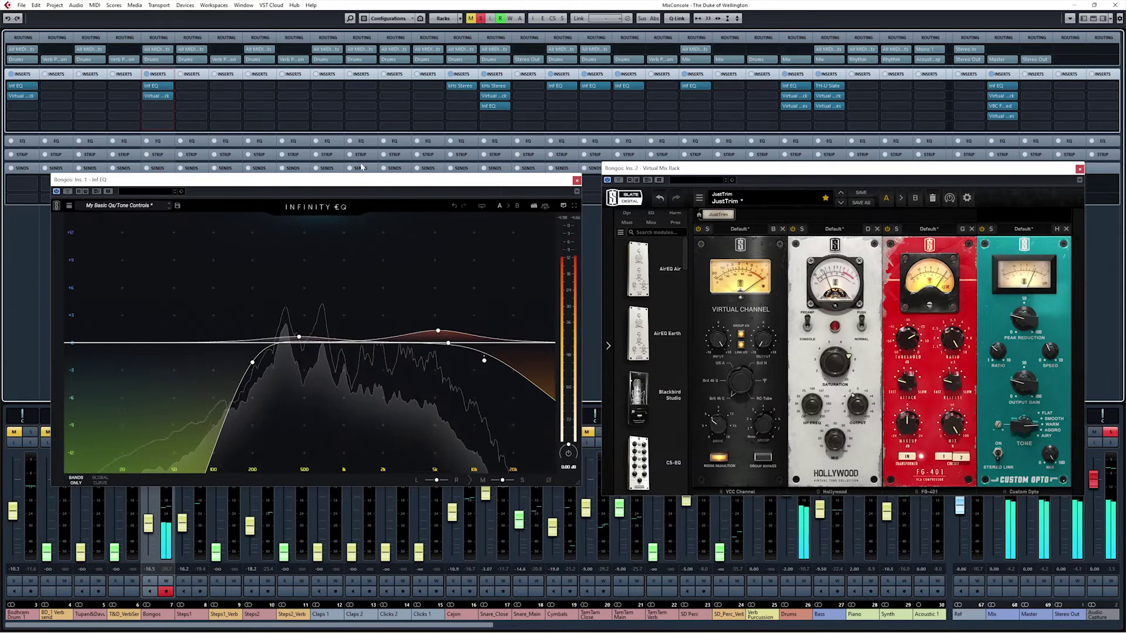
left_click(147, 74)
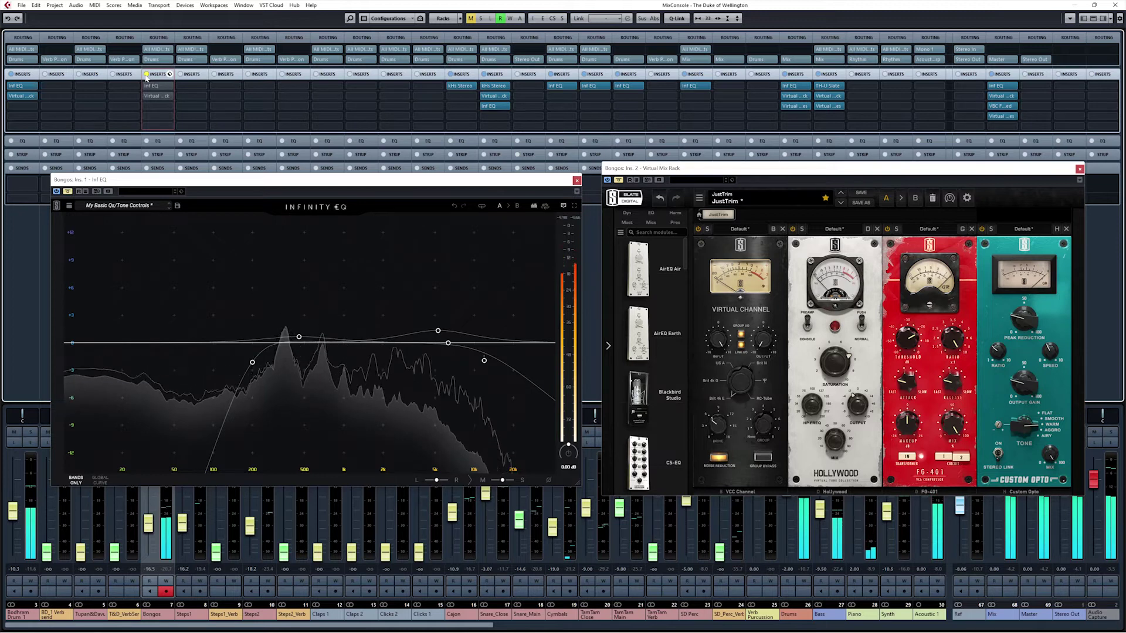
left_click(146, 74)
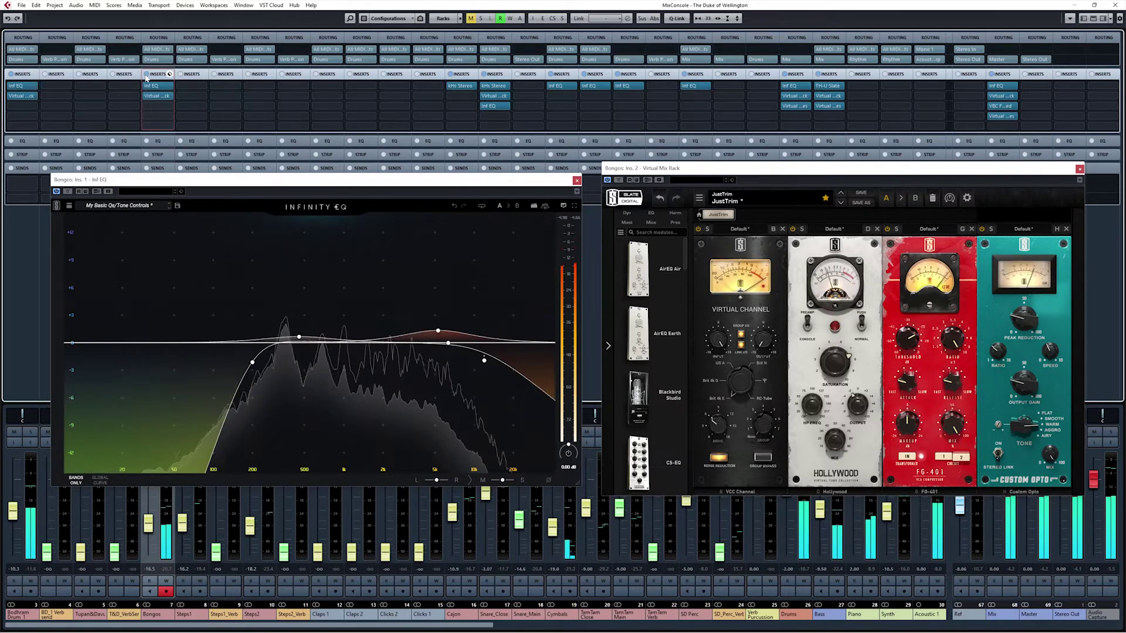
- Move the Virtual Mix Rack window clear of the faders, solo the Drums group and compare the Bongos inserts bypassed and active
left_click_drag(872, 174, 773, 46)
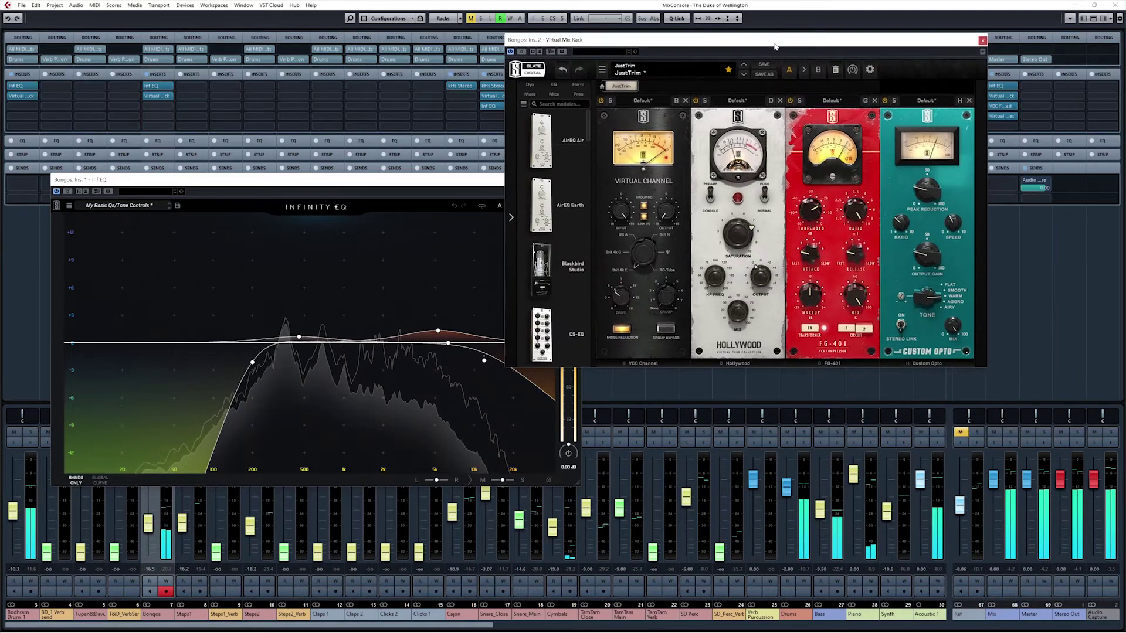
left_click(807, 434)
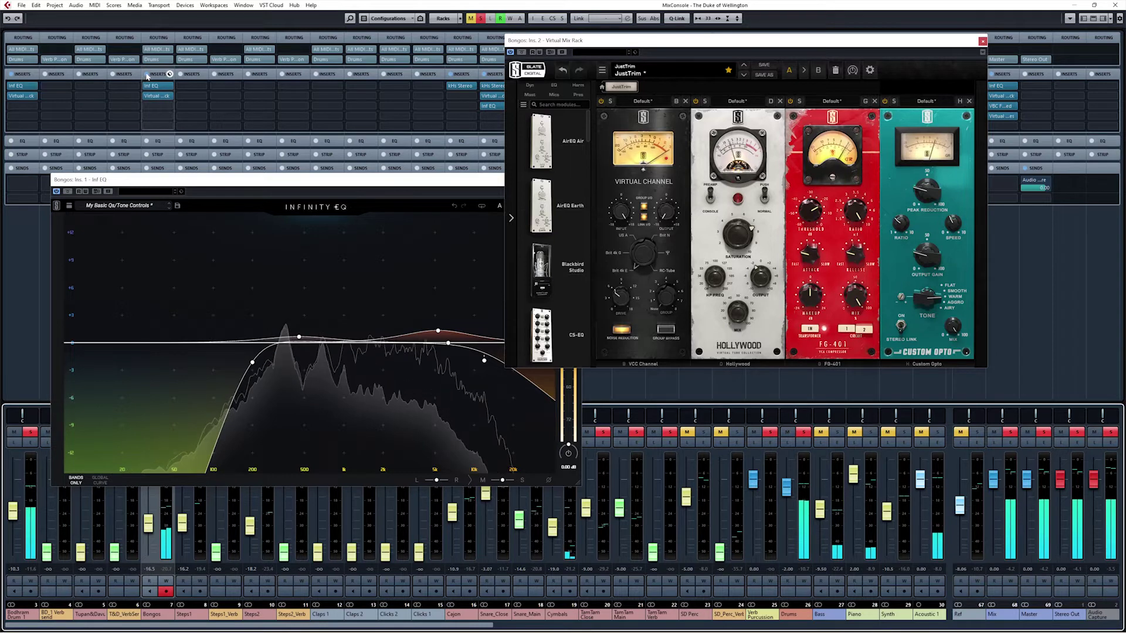
left_click(146, 75)
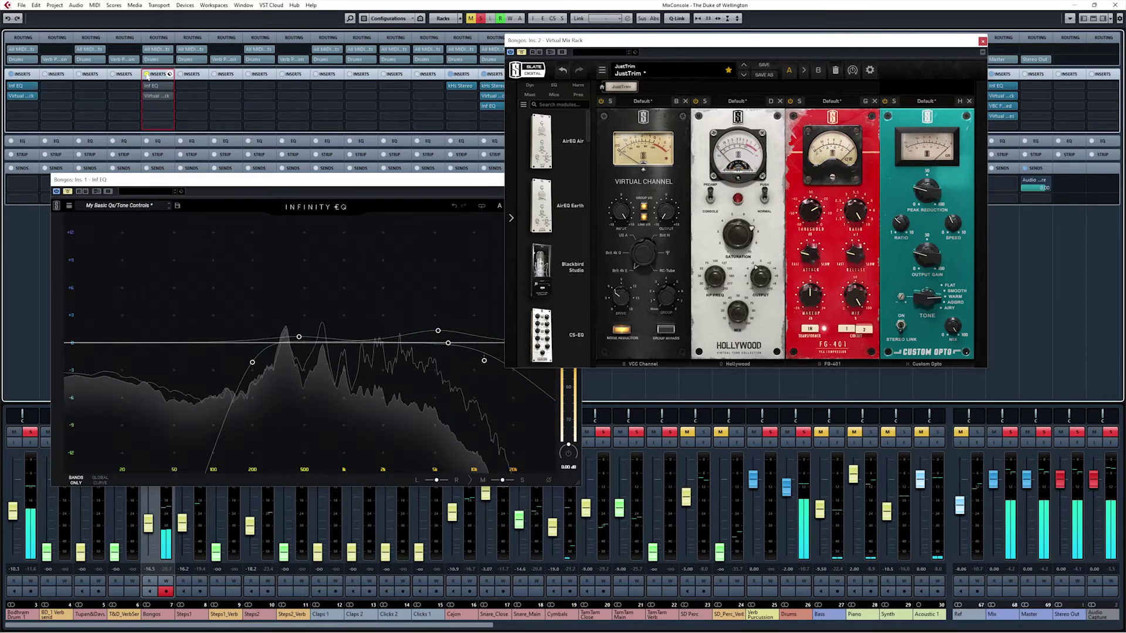
left_click(147, 75)
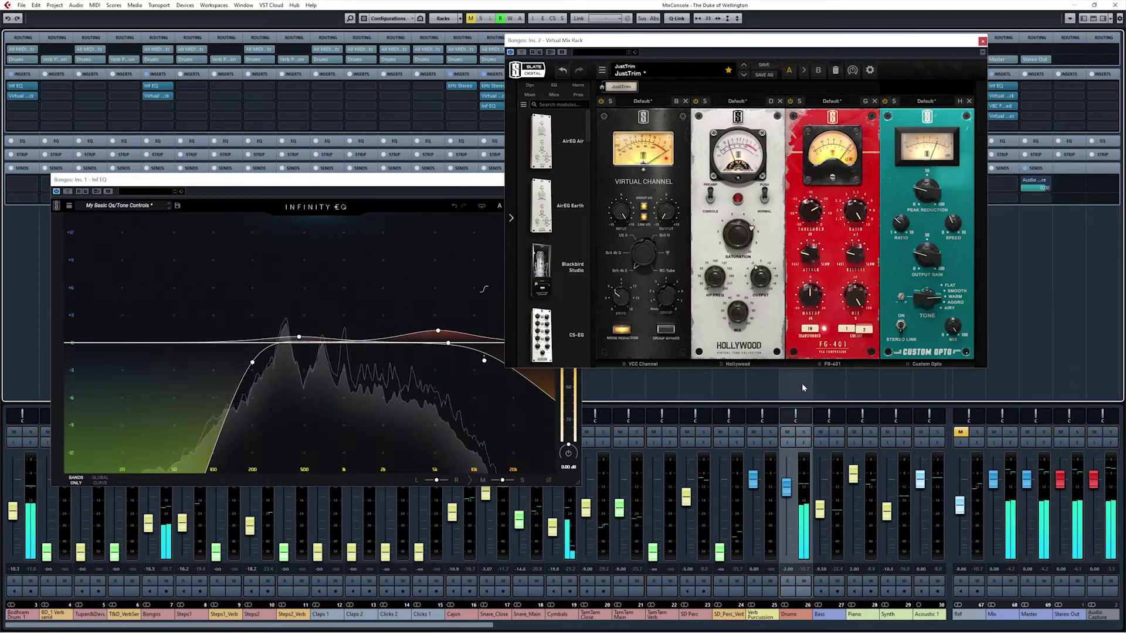
- Close the Bongos Virtual Mix Rack and Infinity EQ windows while the full mix plays
left_click_drag(751, 41, 803, 166)
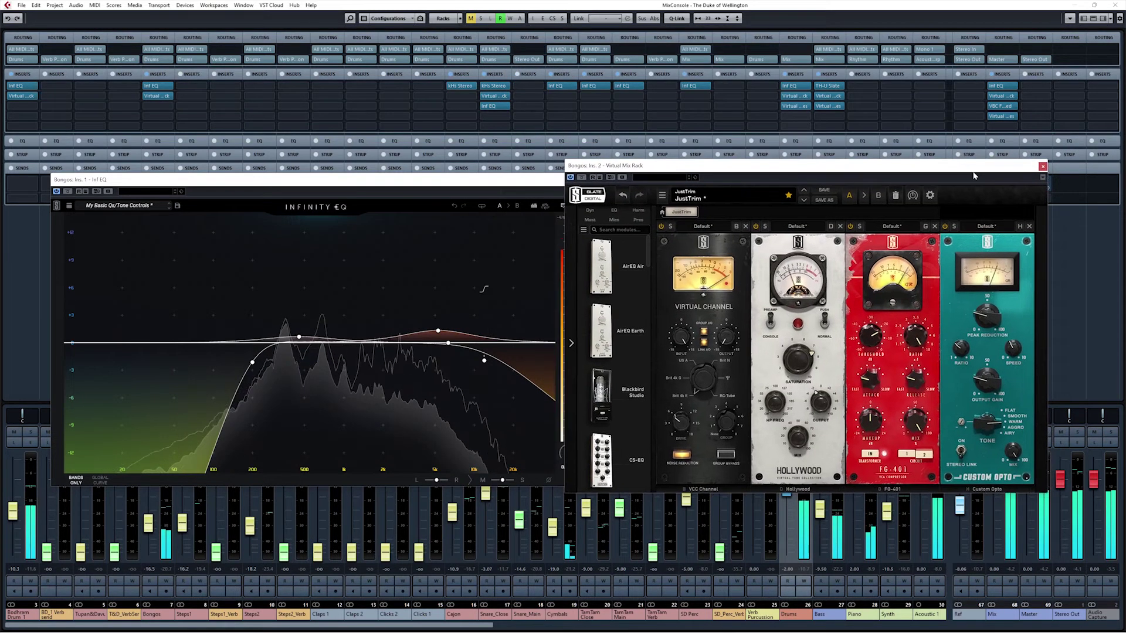
left_click(1034, 166)
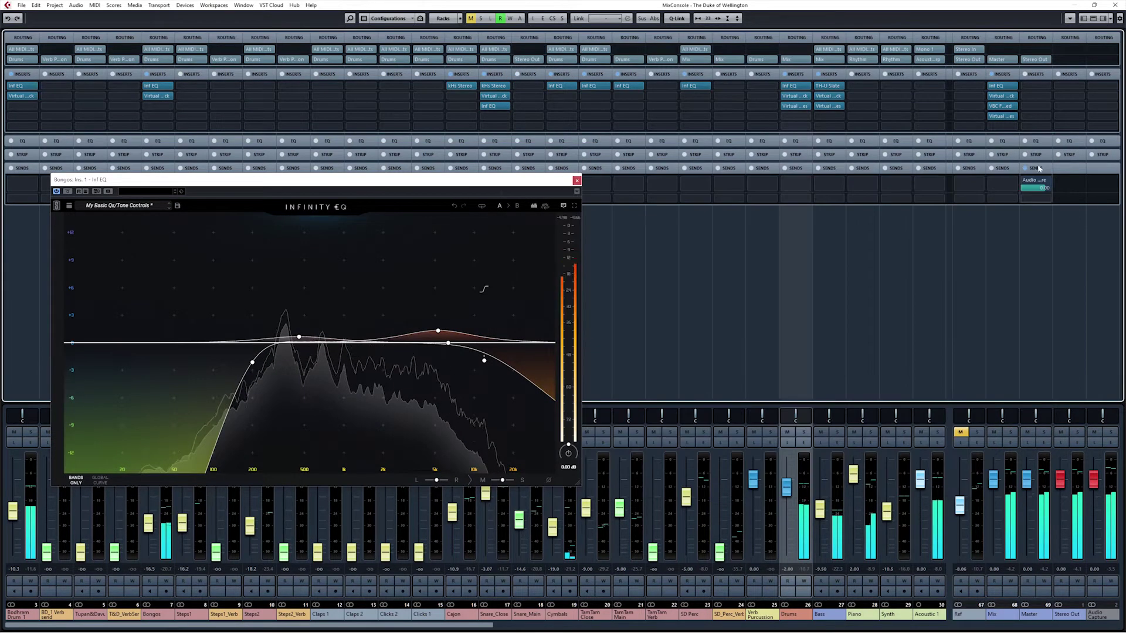
left_click(577, 180)
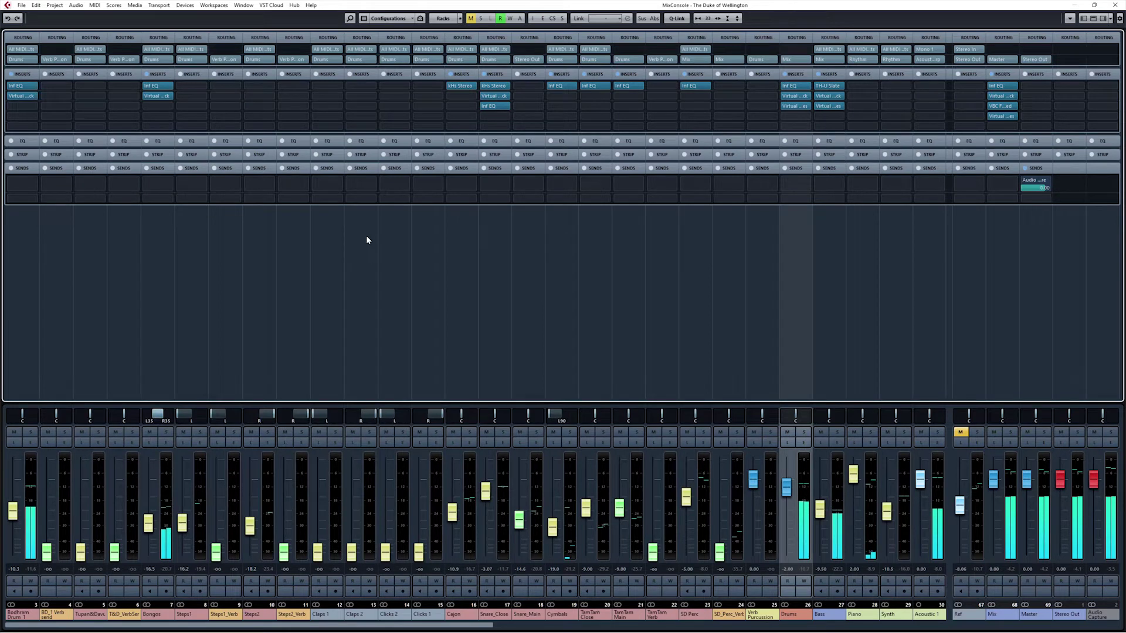
- Play the soloed Cymbals track with its Infinity EQ low cut active and bypassed, and close the EQ window with it reactivated
left_click(159, 332)
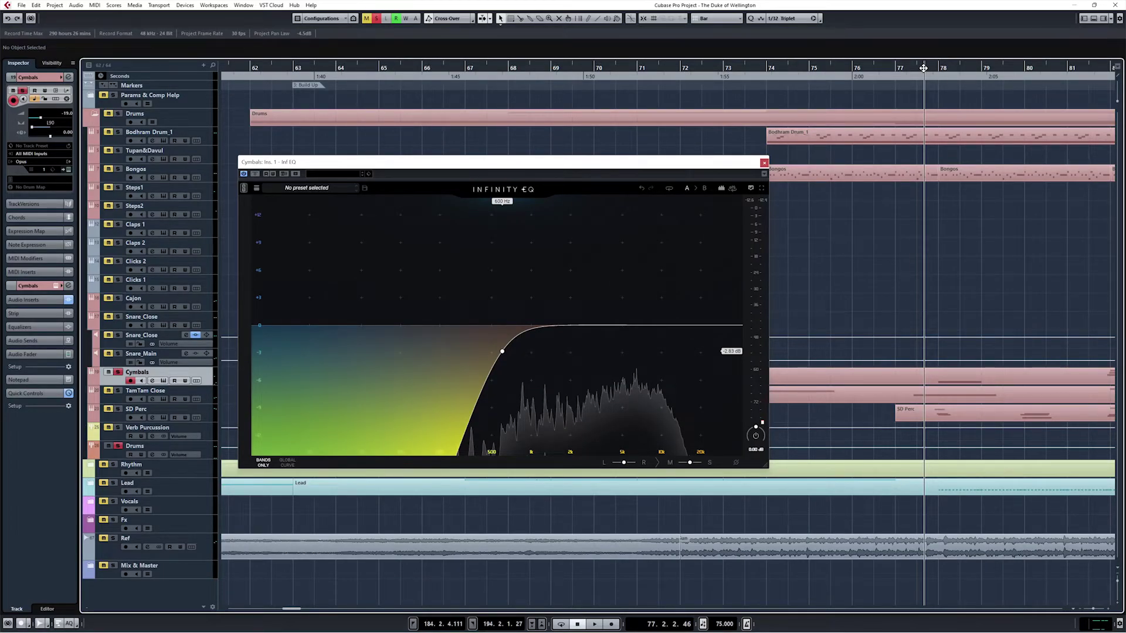
key("space")
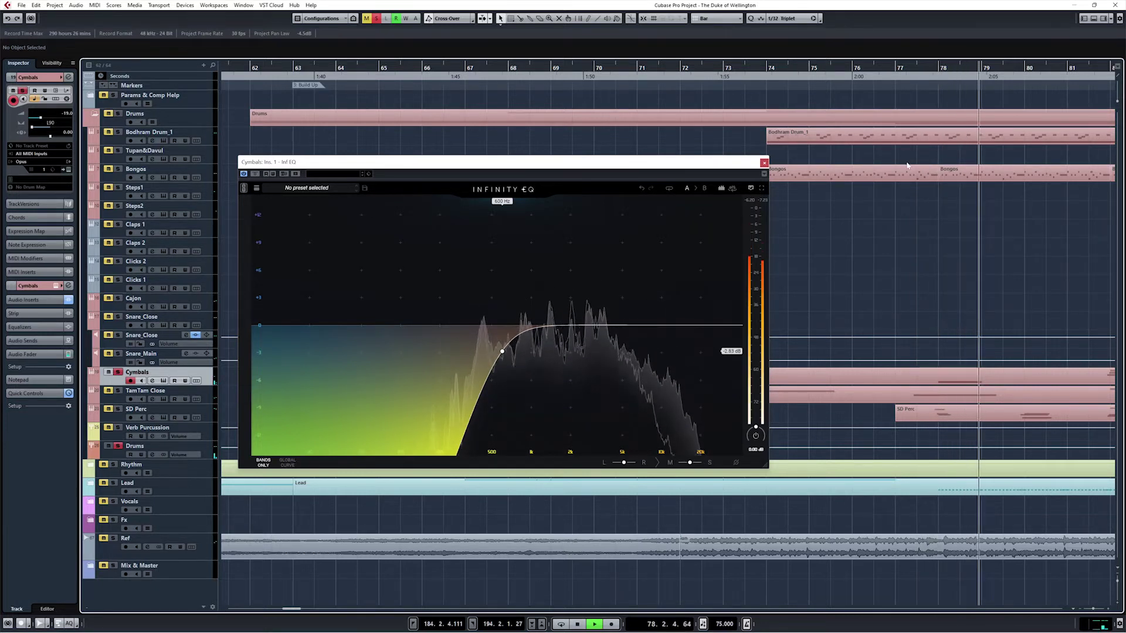
key("space")
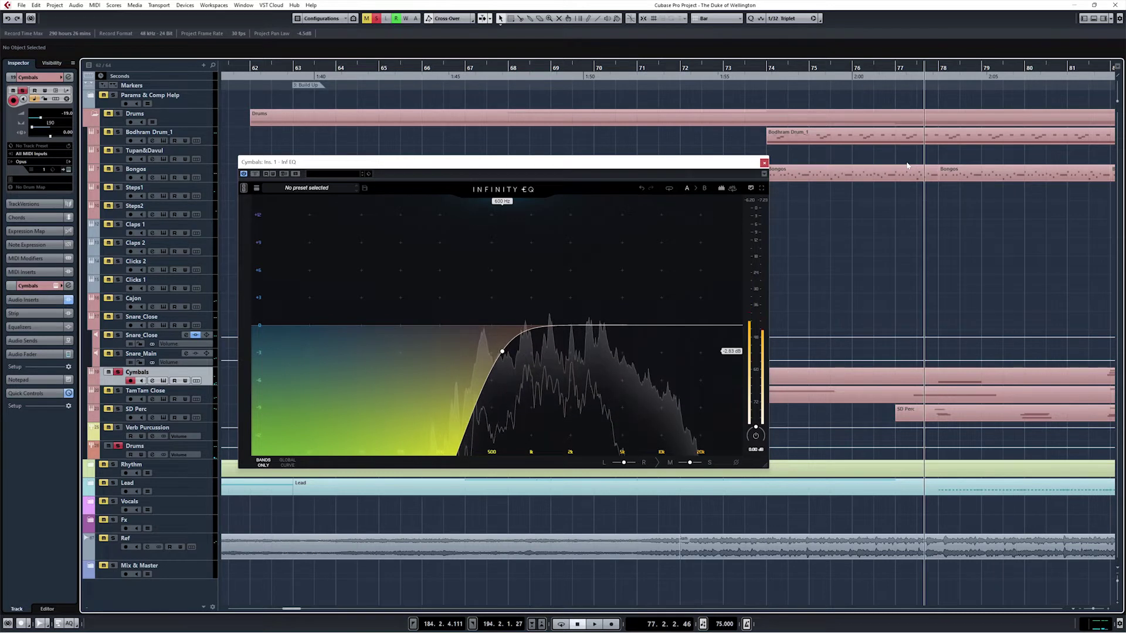
left_click(255, 174)
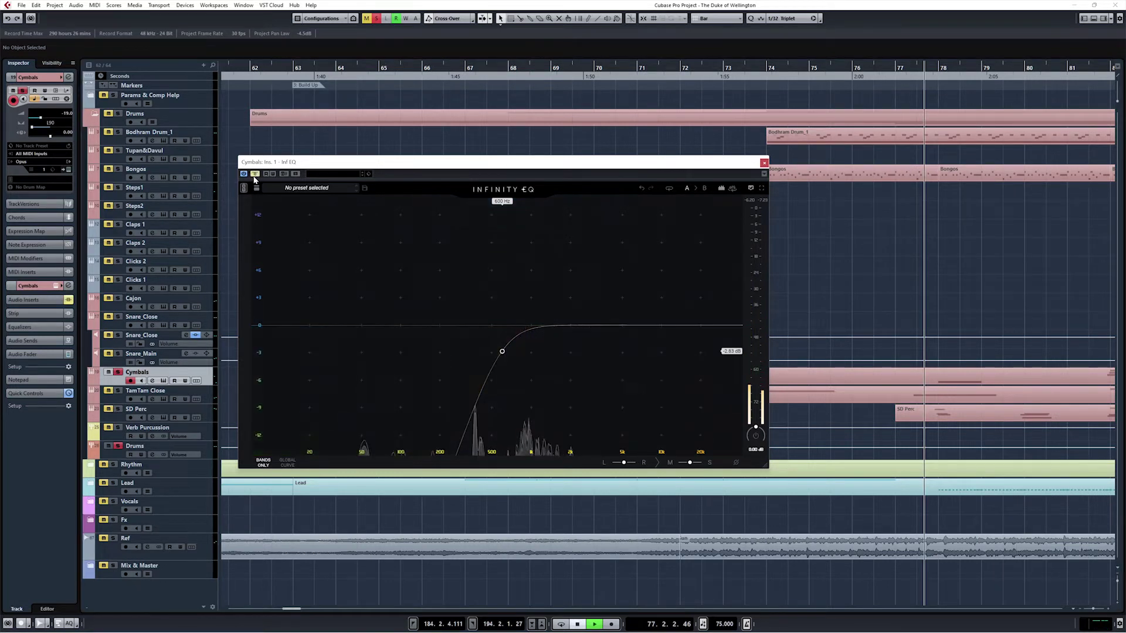
key("space")
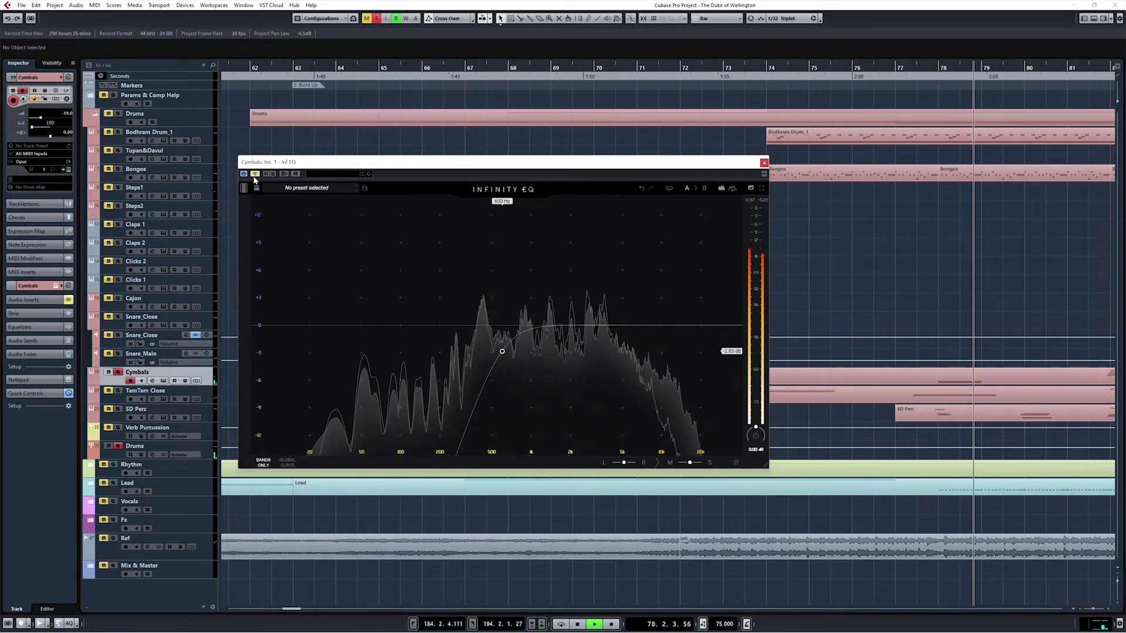
left_click(254, 174)
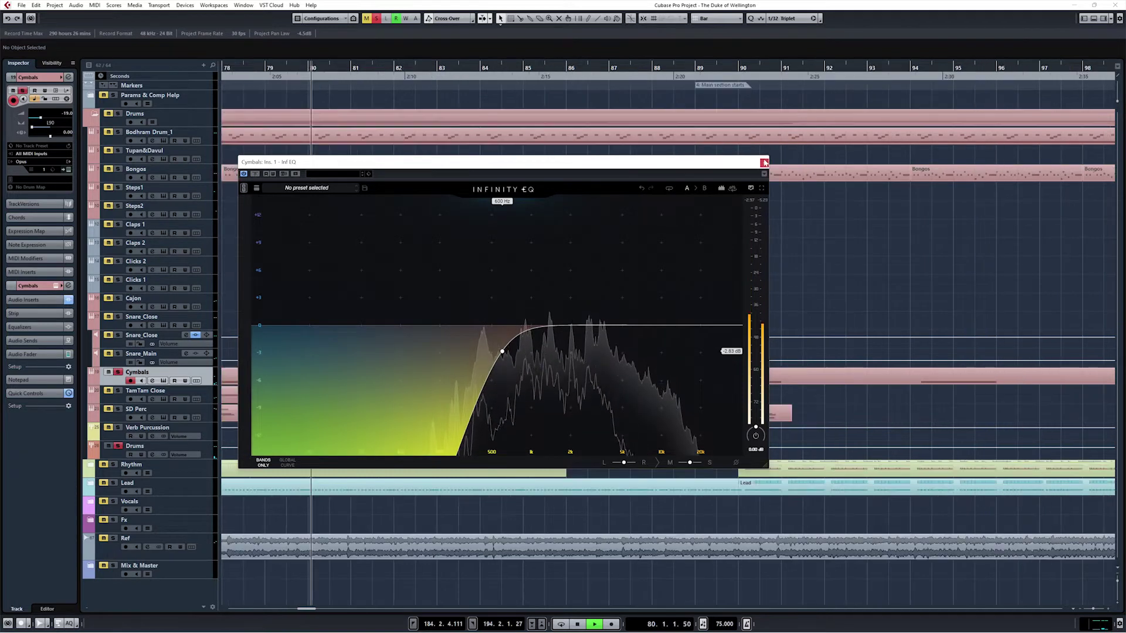
left_click(764, 162)
key("space")
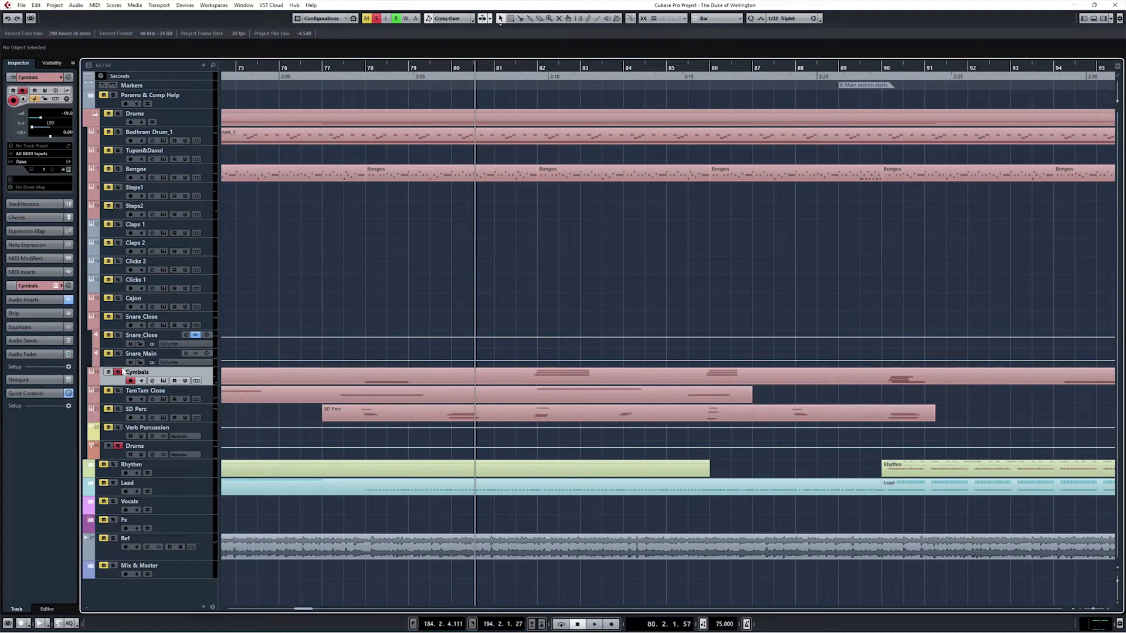
- Compare the soloed TamTam Close track with its low cut EQ bypassed and active, close the EQ and bring up the mixer
left_click(145, 391)
key("space")
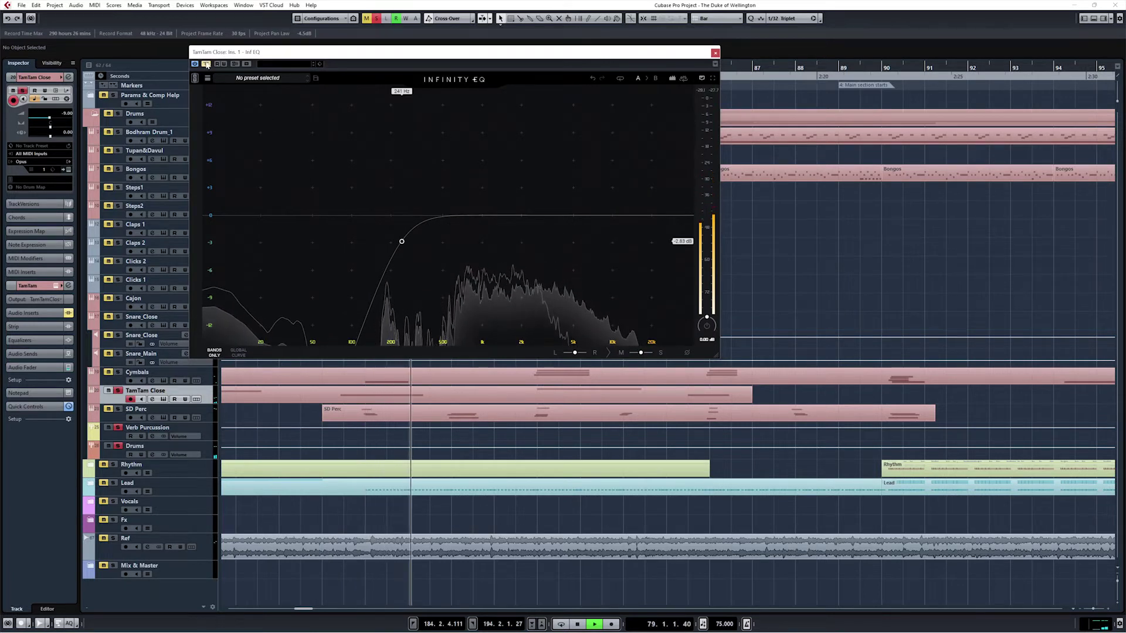
key("space")
key("space")
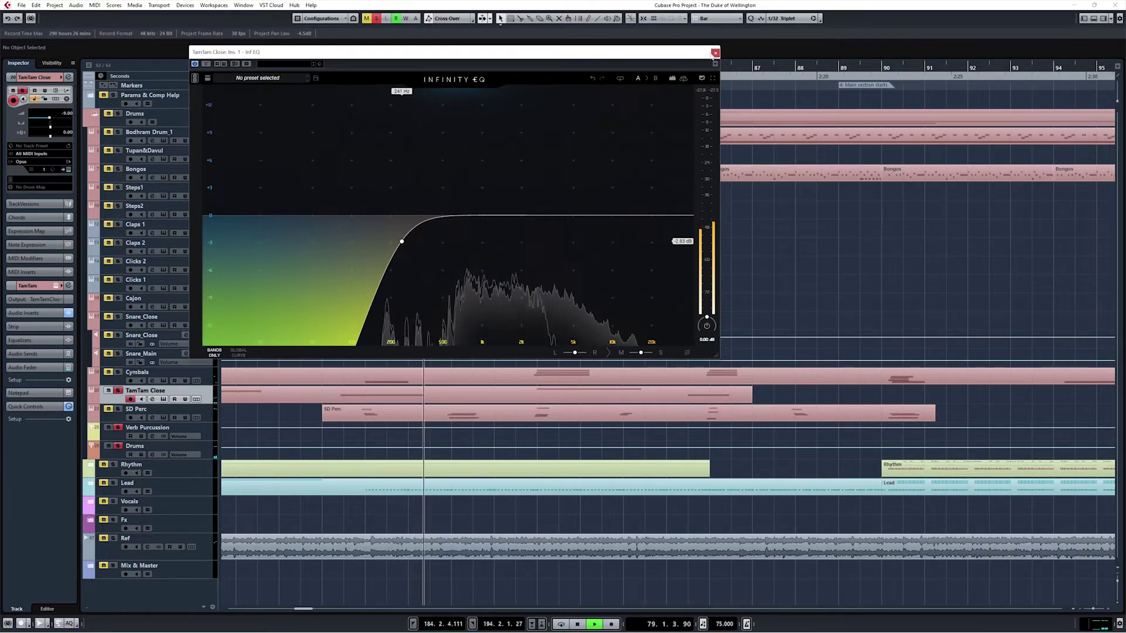
left_click(713, 55)
key("F3")
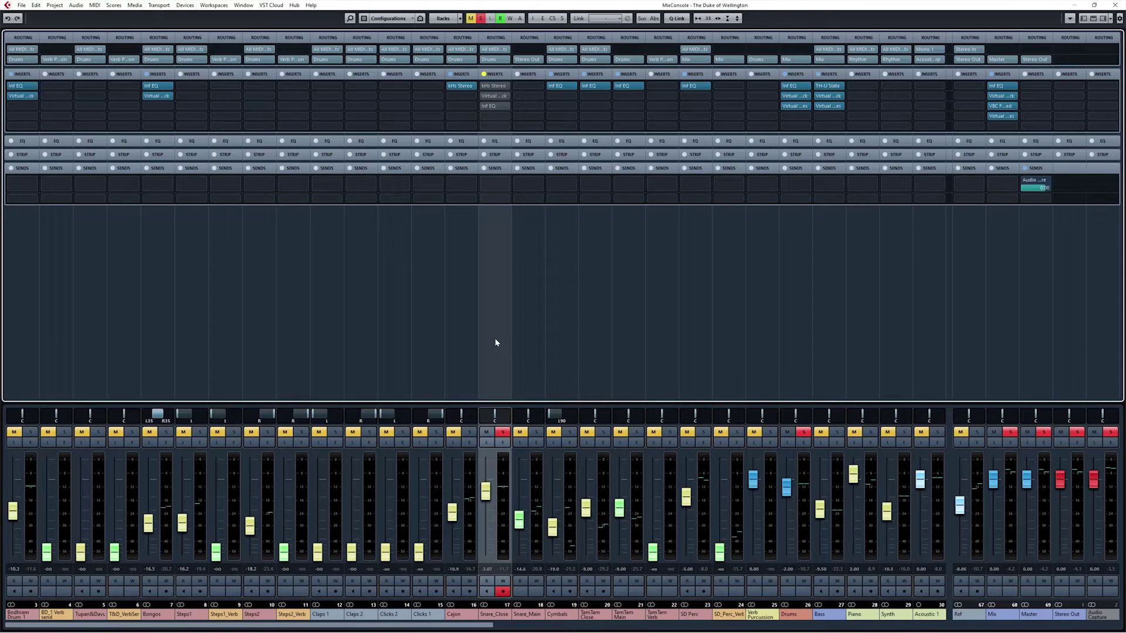
- Play the soloed Snare_Close track, activate its kHs Stereo insert and close the plug-in window
key("space")
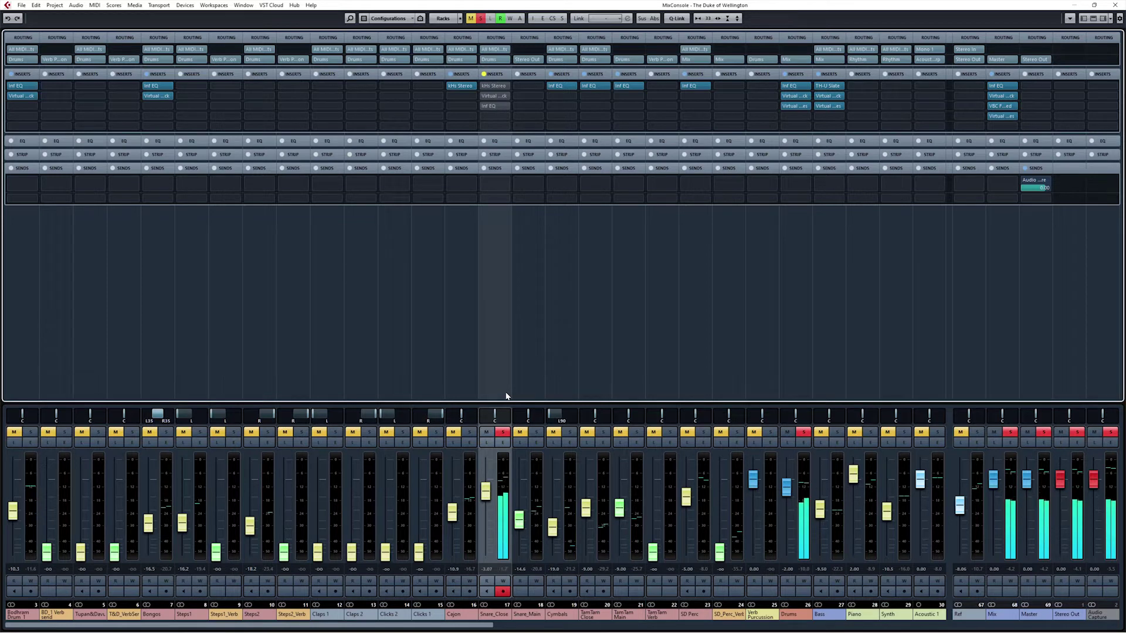
left_click(493, 87)
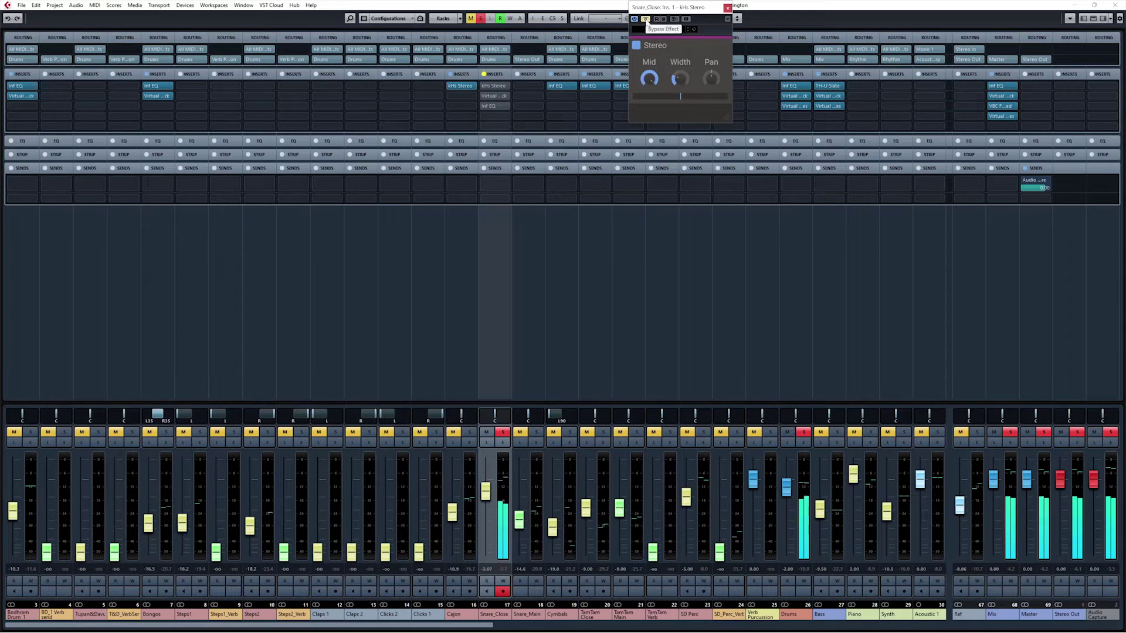
left_click(646, 18)
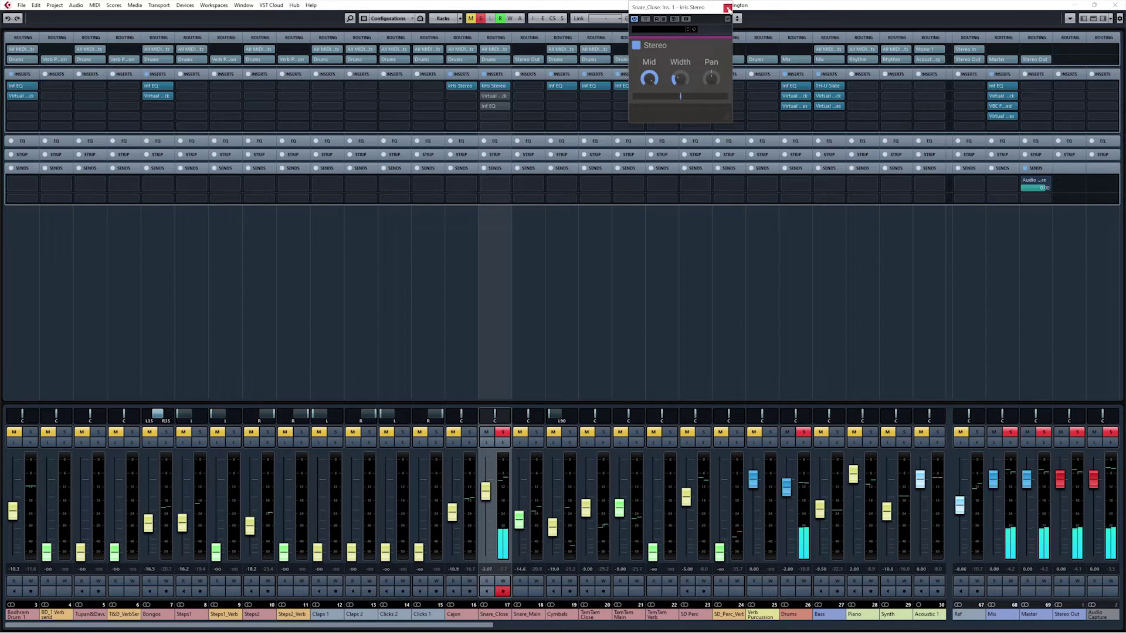
left_click(727, 8)
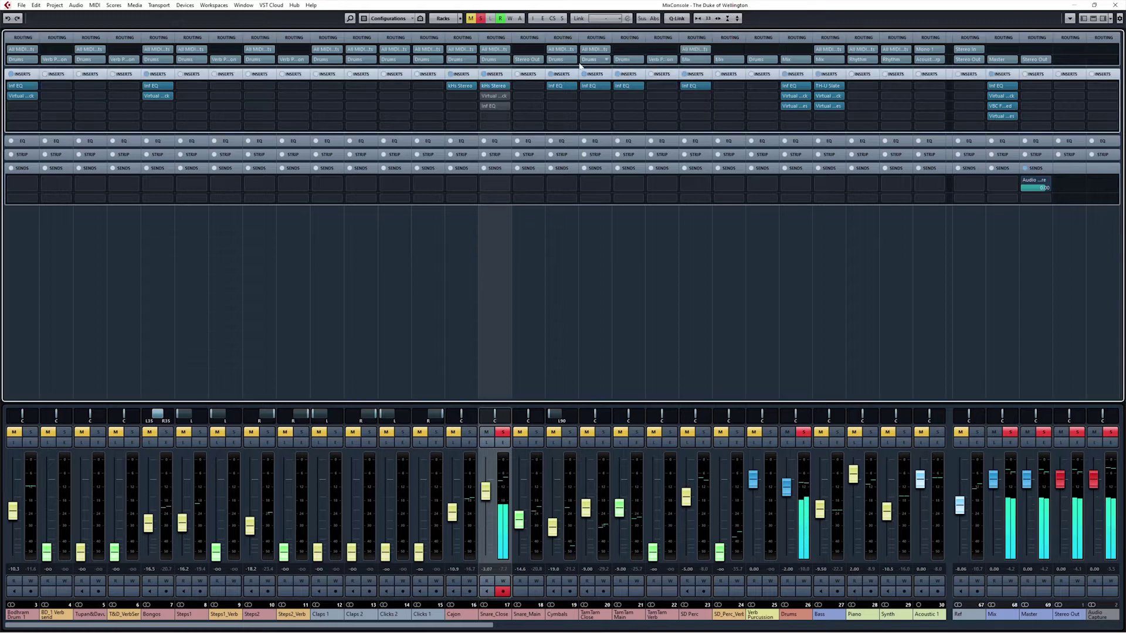
- Open the Snare_Close Virtual Mix Rack insert, activate its VCC Channel module and move the window clear of the channel meters
left_click(491, 96)
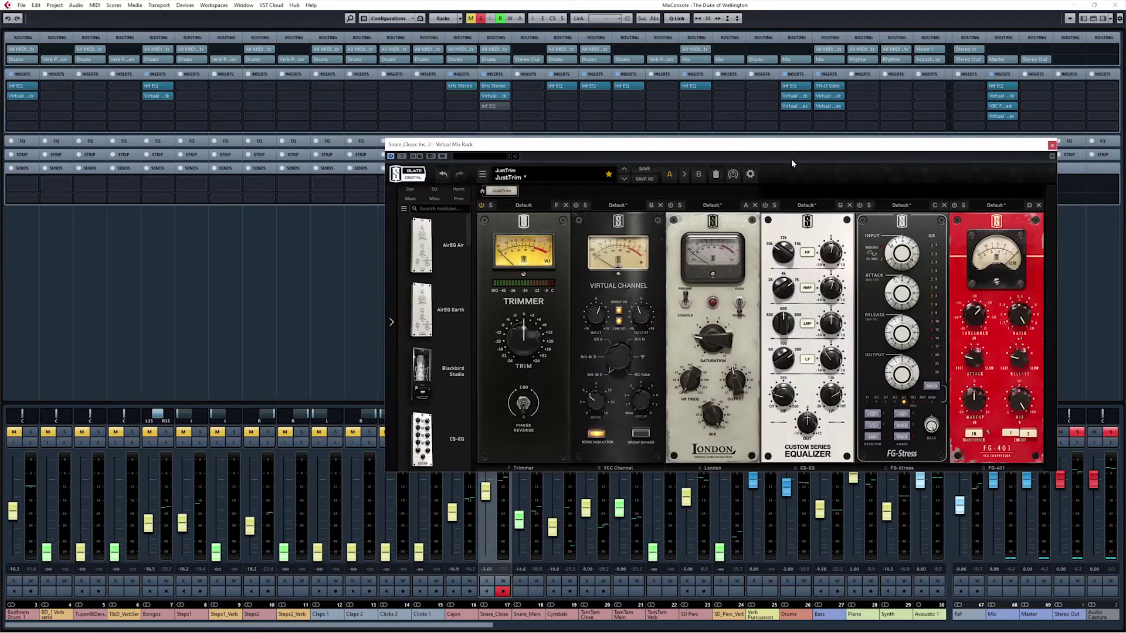
left_click(575, 205)
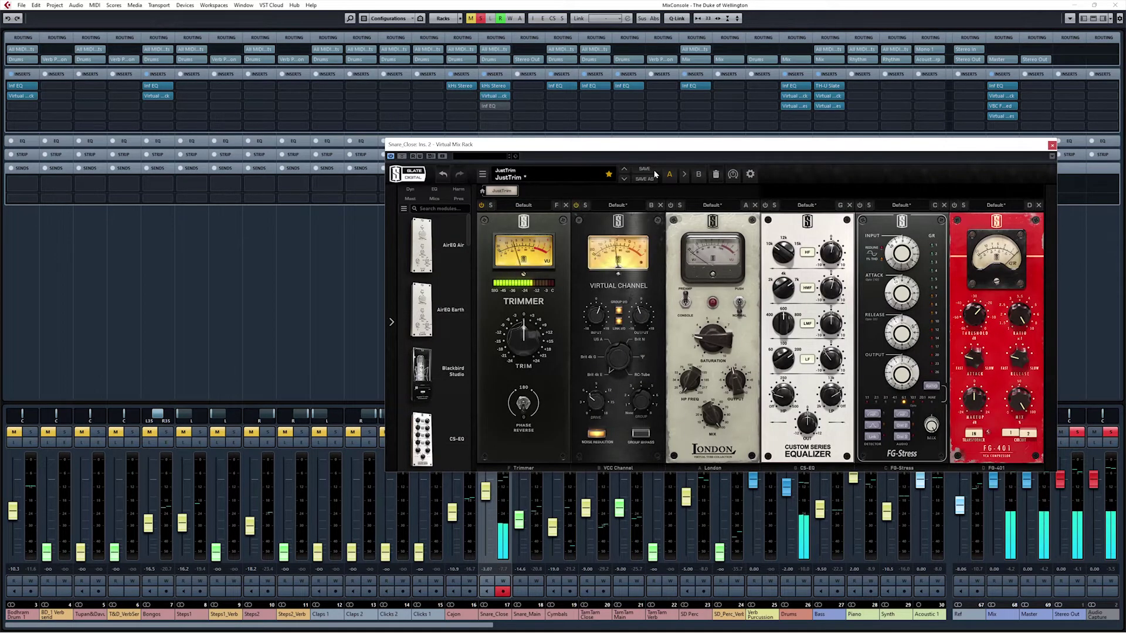
left_click_drag(673, 149, 490, 136)
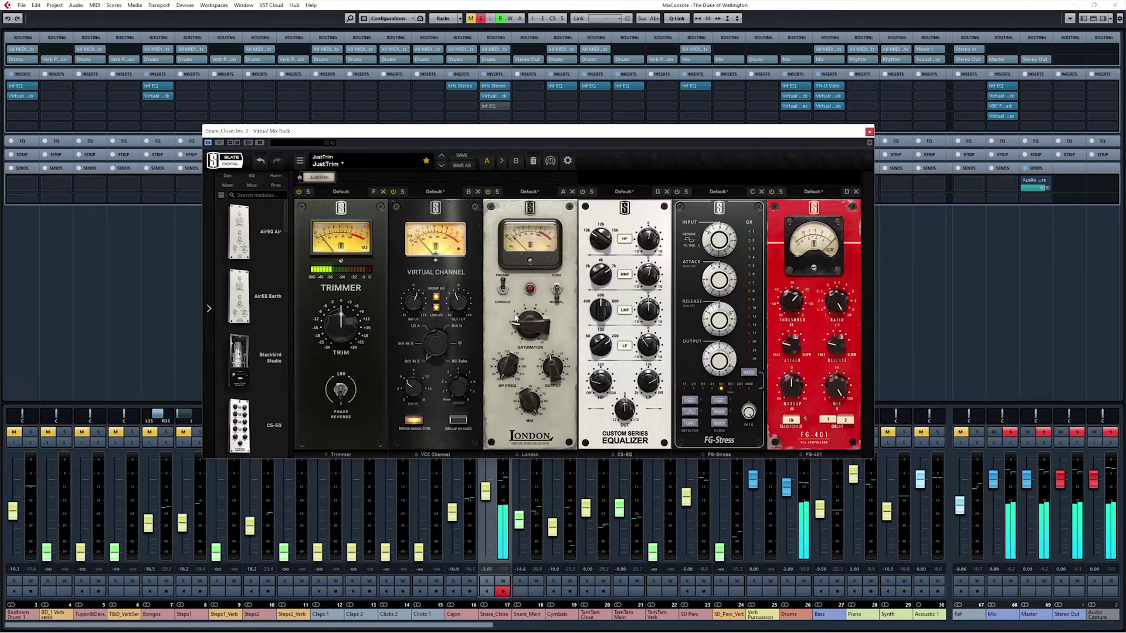
- Examine the London module's saturation, filter, output and mix settings and the CS-EQ module's frequency and gain settings on Snare_Close
mouse_move(531, 335)
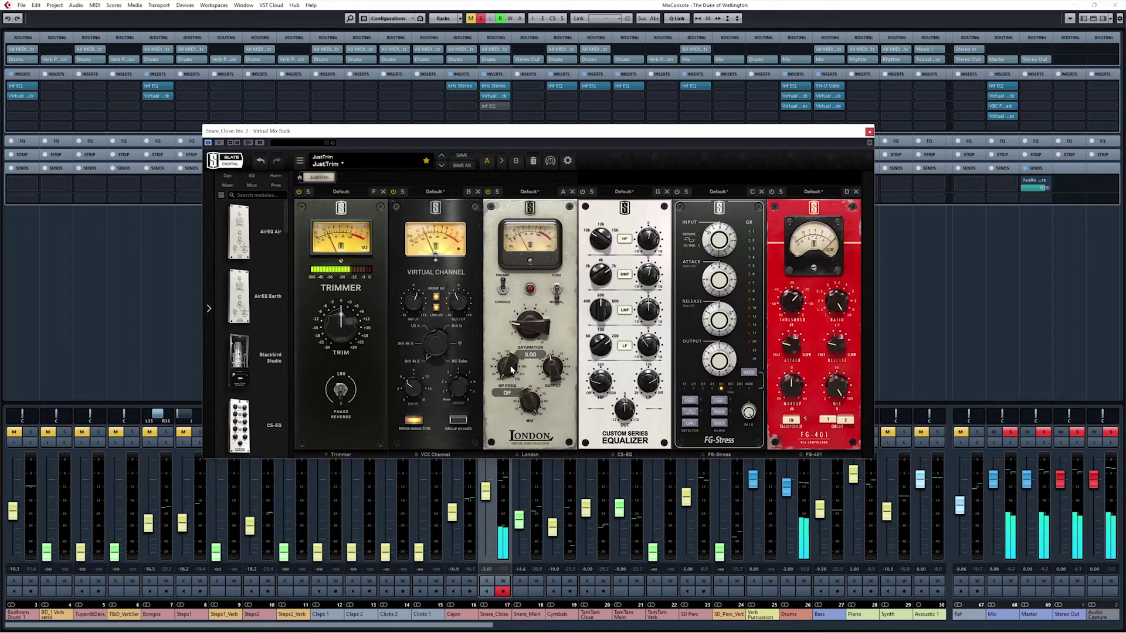
mouse_move(552, 380)
mouse_move(534, 404)
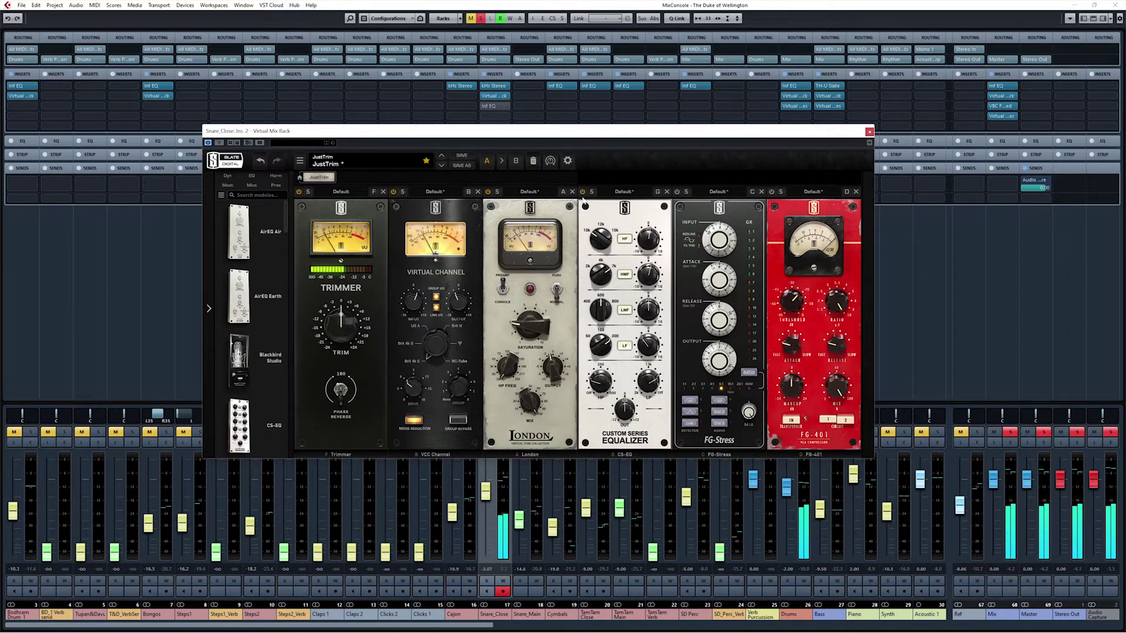
mouse_move(655, 381)
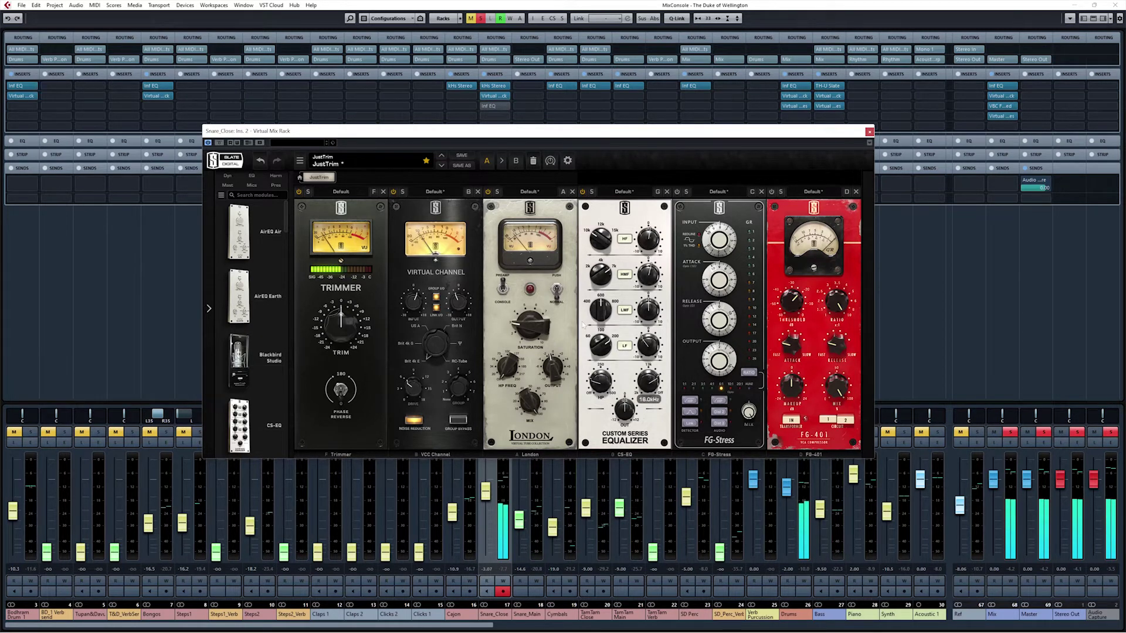
mouse_move(608, 346)
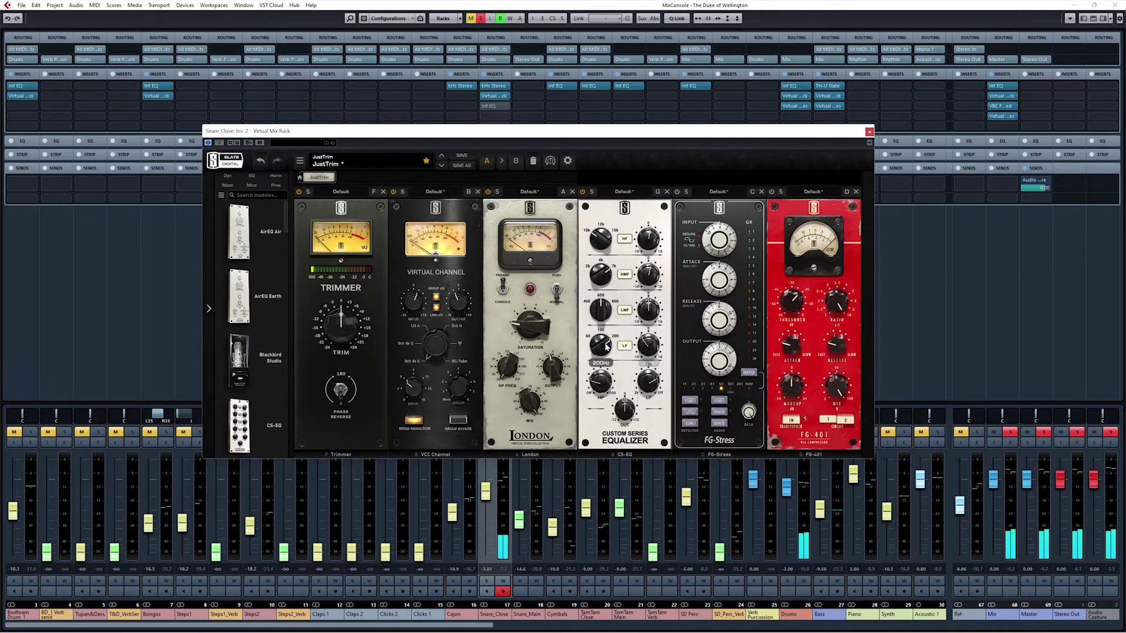
mouse_move(594, 280)
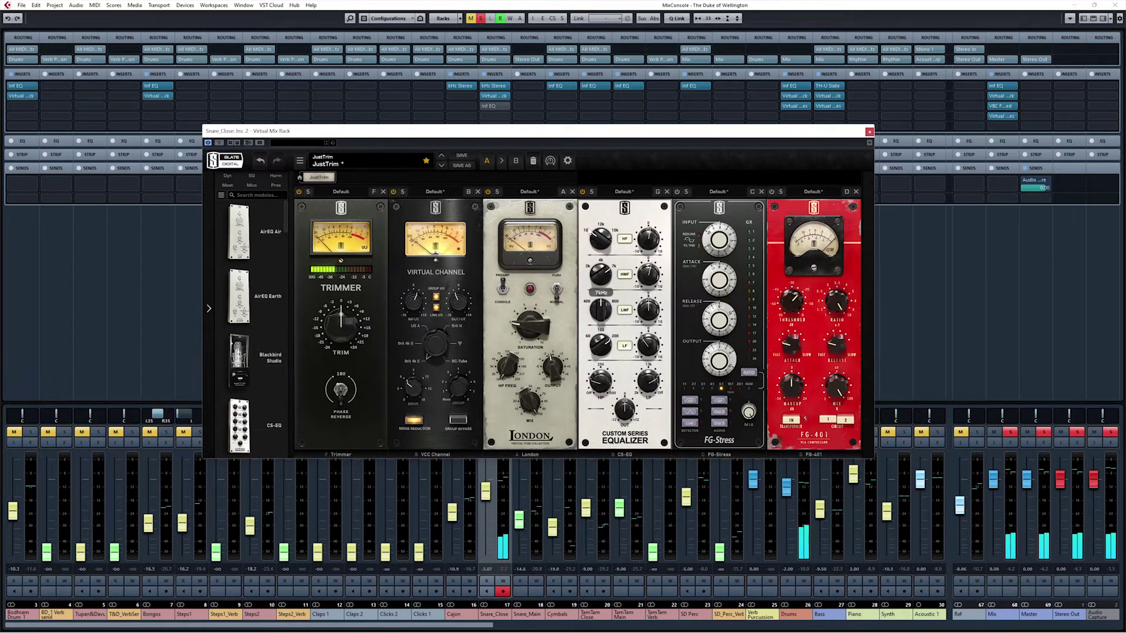
mouse_move(595, 238)
mouse_move(652, 242)
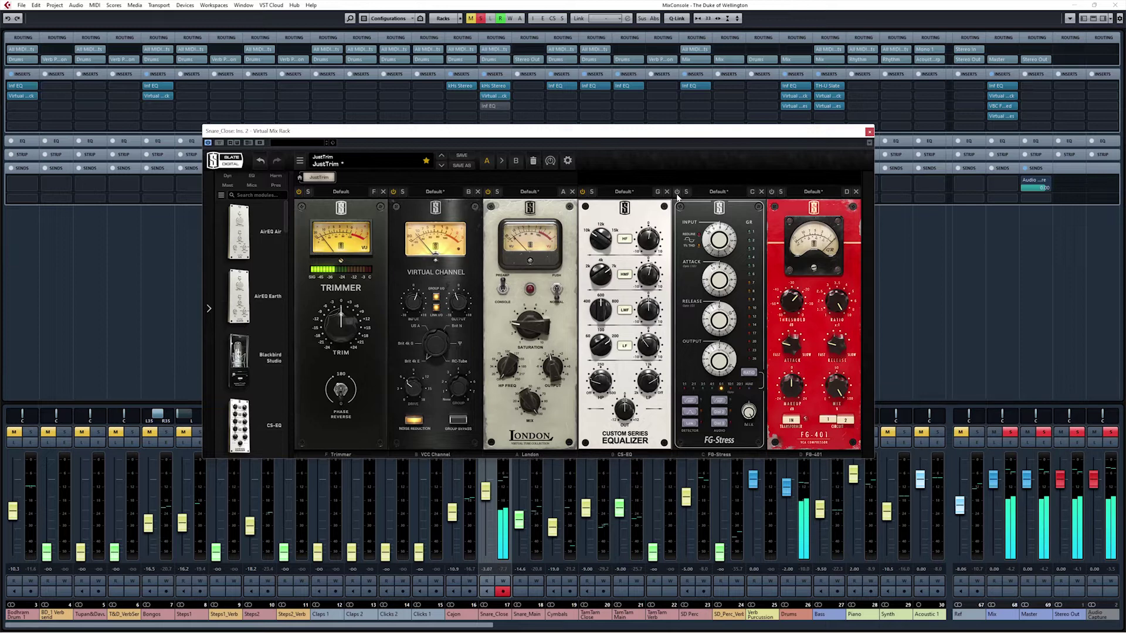
- Activate the FG-Stress compressor on Snare_Close and review its attack, release and output settings
left_click(677, 193)
mouse_move(723, 276)
mouse_move(723, 330)
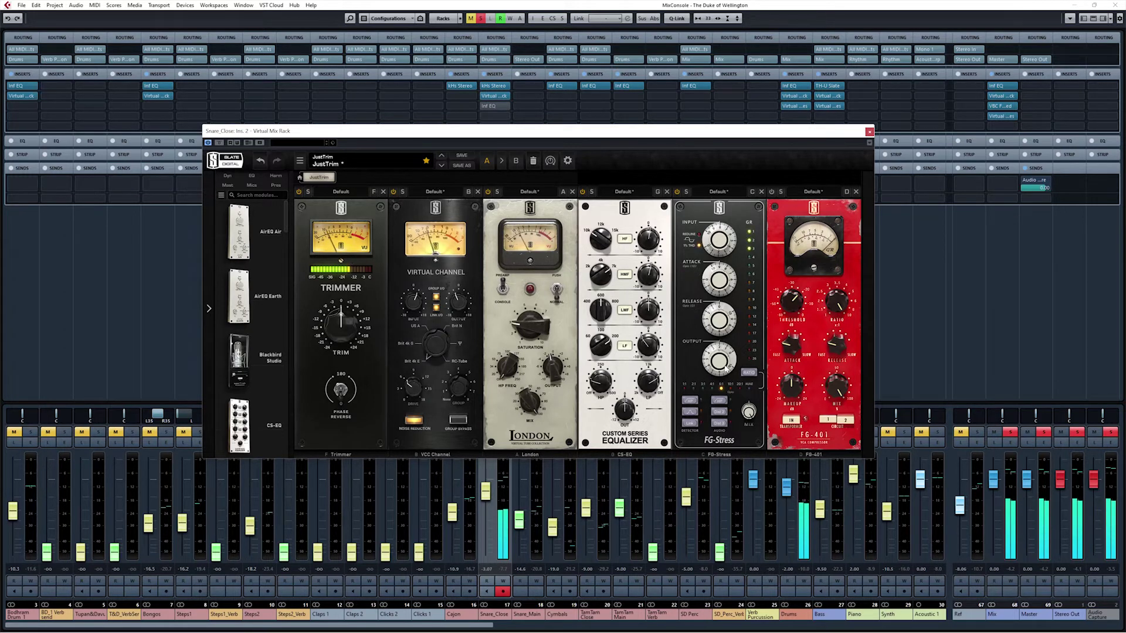
mouse_move(726, 368)
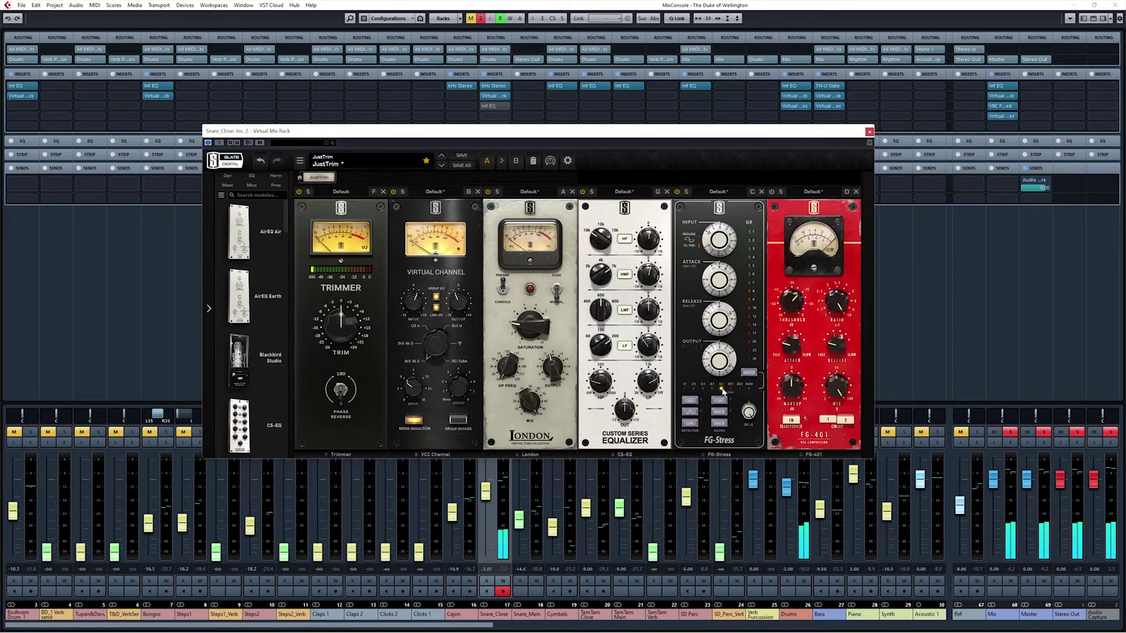
- Activate the FG-401 compressor on Snare_Close and review its ratio and attack settings
left_click(771, 192)
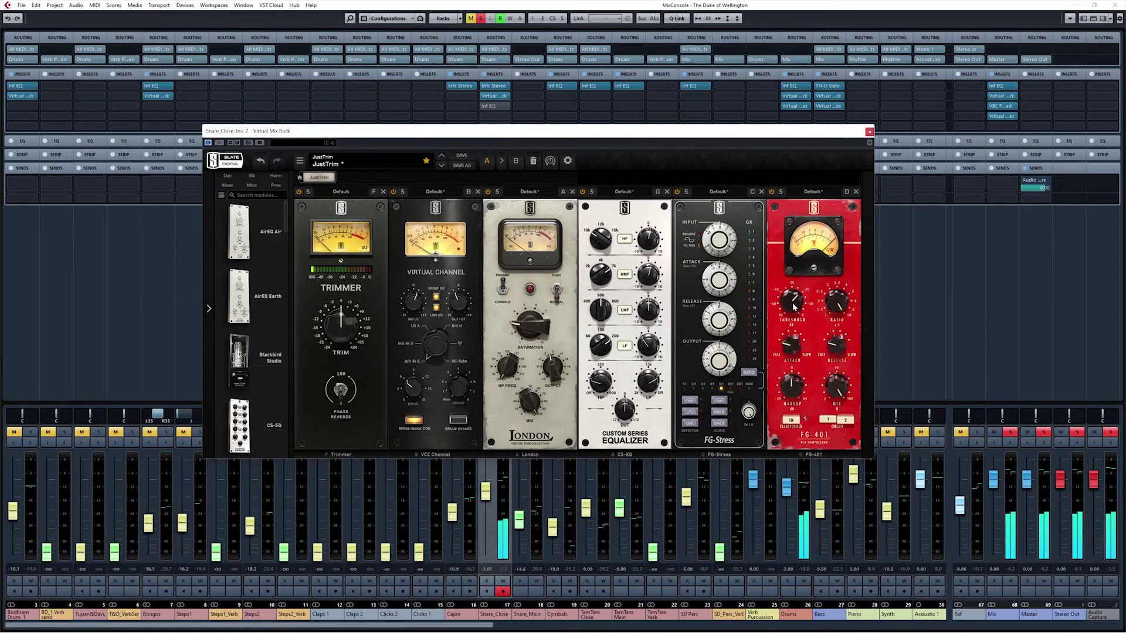
mouse_move(845, 305)
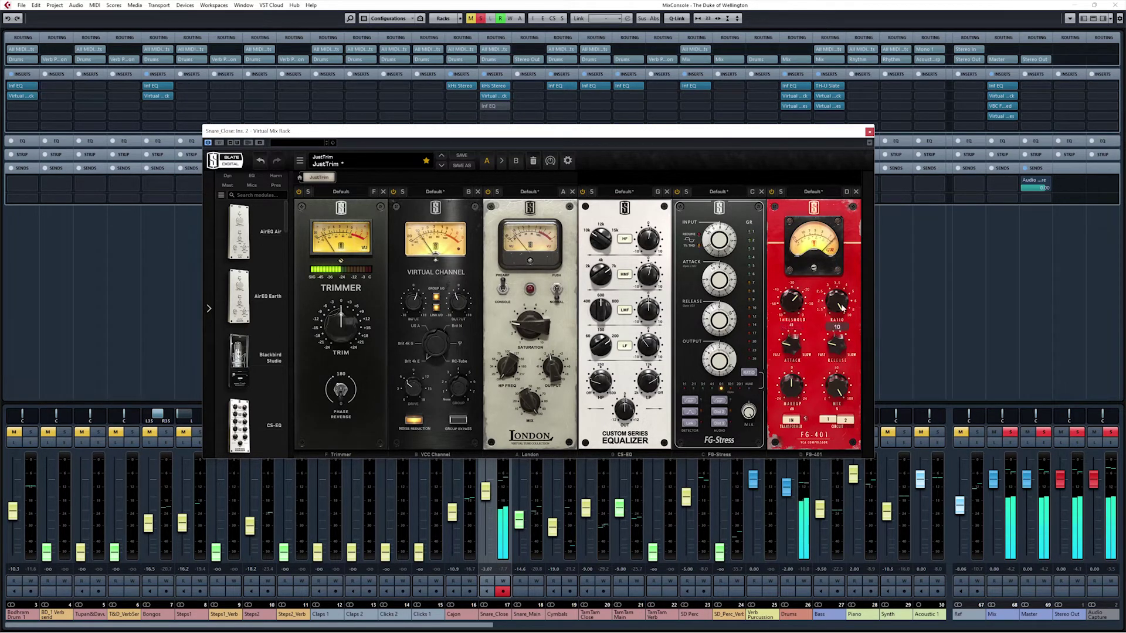
mouse_move(795, 347)
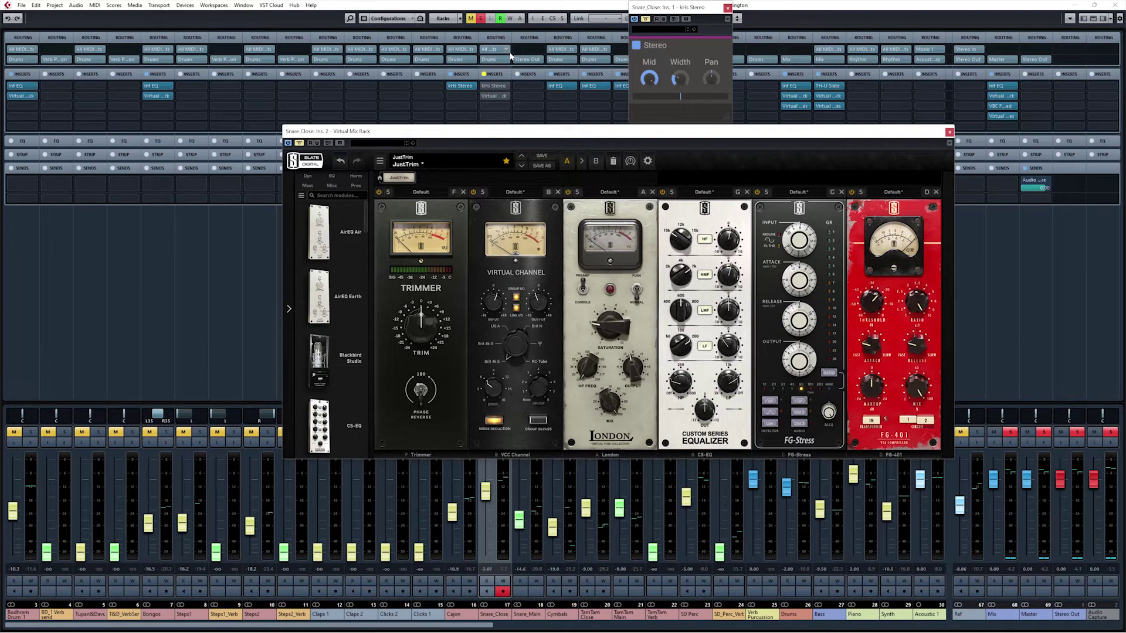
- Shift the Virtual Mix Rack window, reactivate the Snare_Close inserts and clear all solos to hear the full mix
mouse_move(493, 131)
left_mouse_down()
mouse_move(470, 52)
mouse_move(475, 142)
left_mouse_up()
left_click(485, 74)
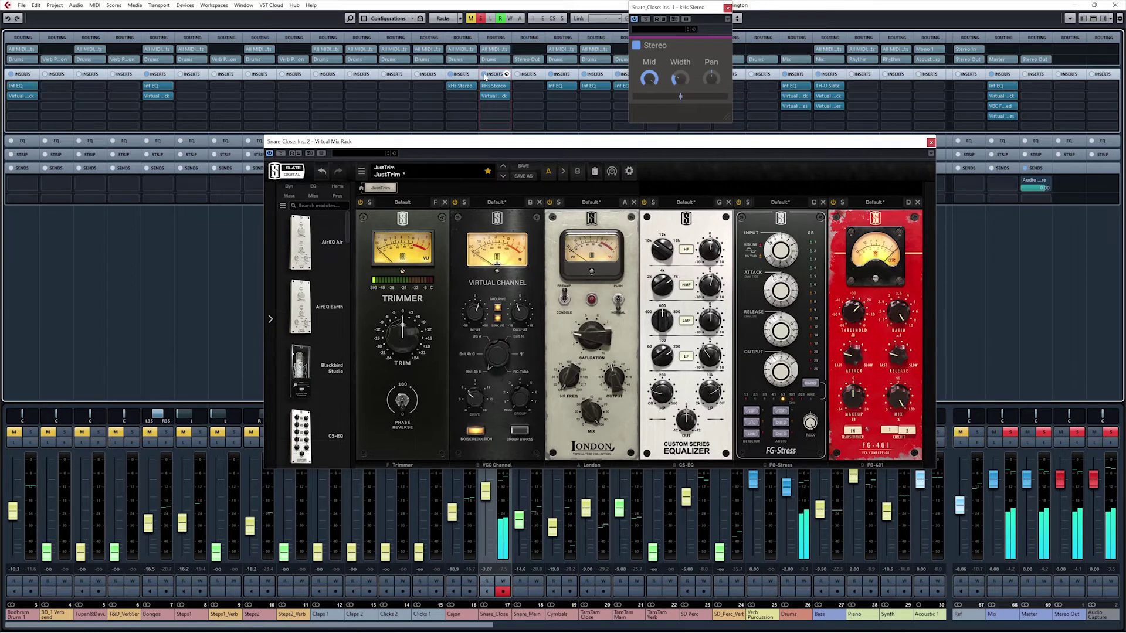
key("alt+s")
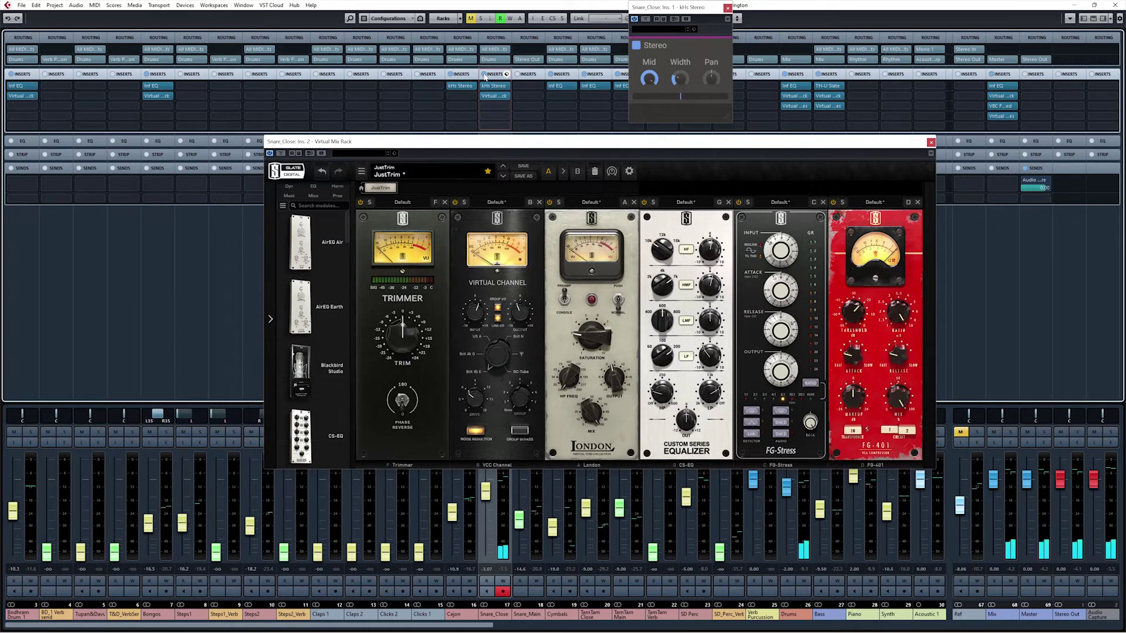
- Compare the Snare_Close inserts bypassed and active in the full mix, and close both plug-in windows with the inserts active
left_click(484, 74)
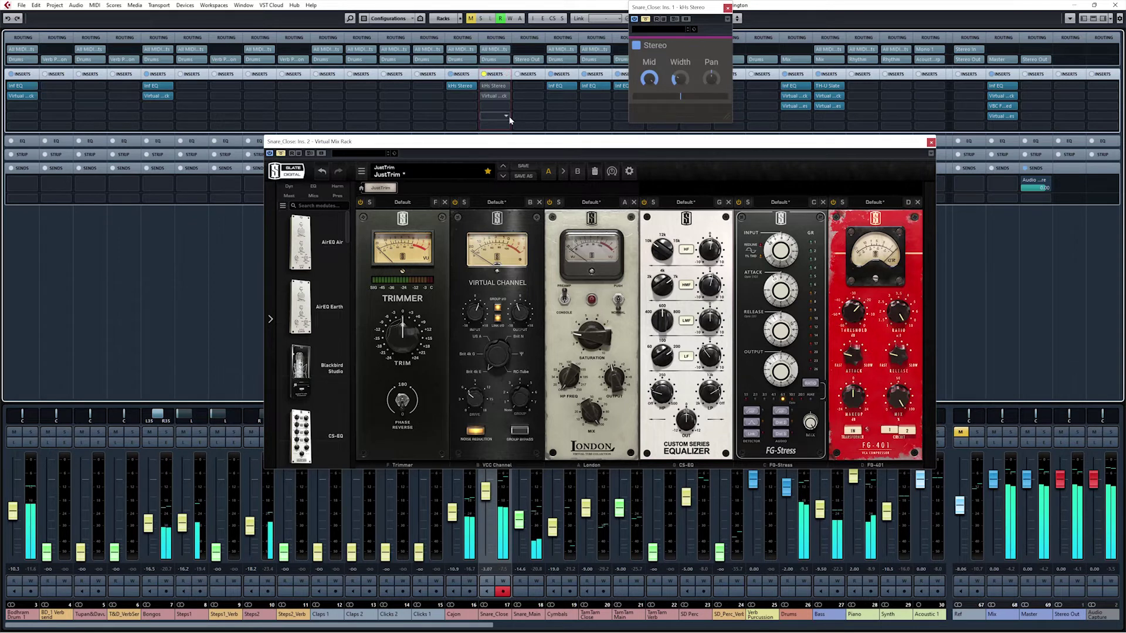
left_click(484, 75)
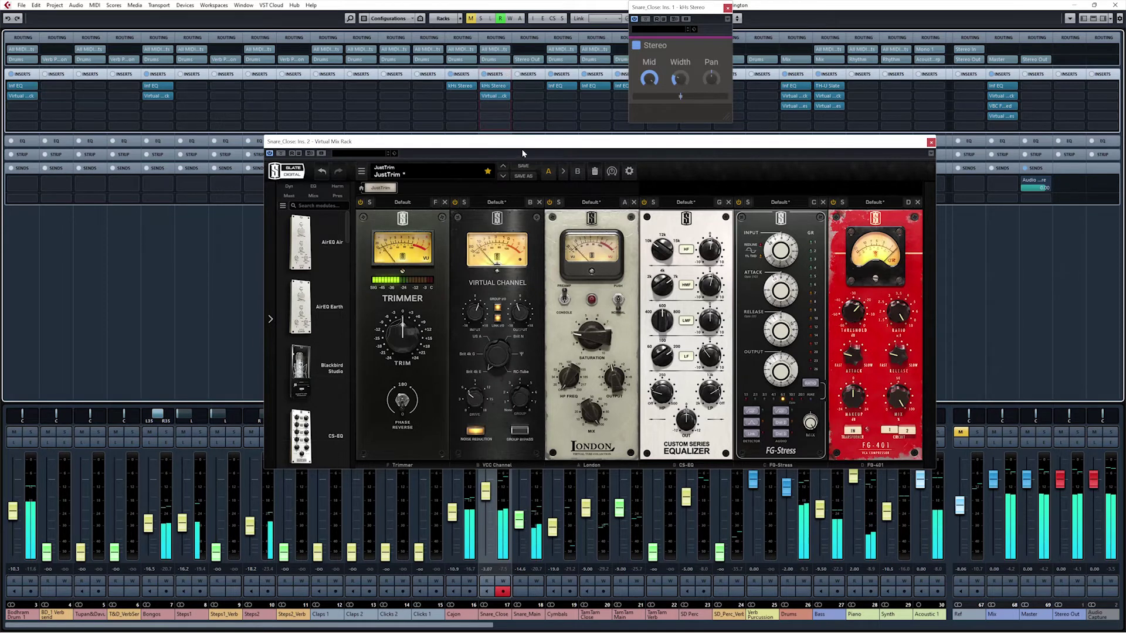
left_click_drag(669, 9, 671, 18)
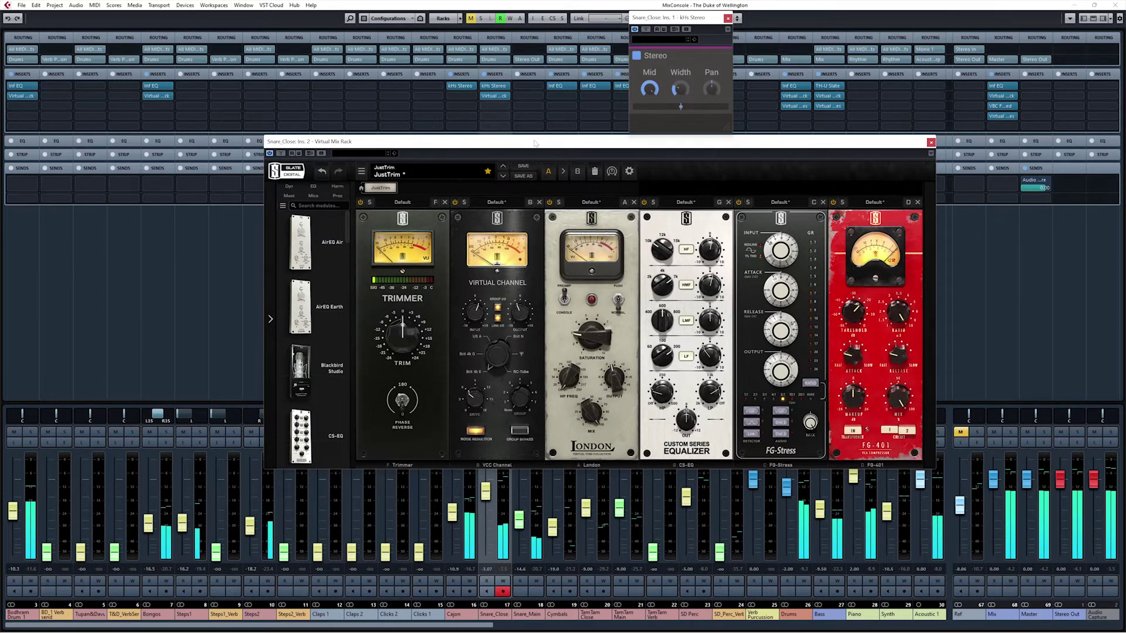
left_click(484, 74)
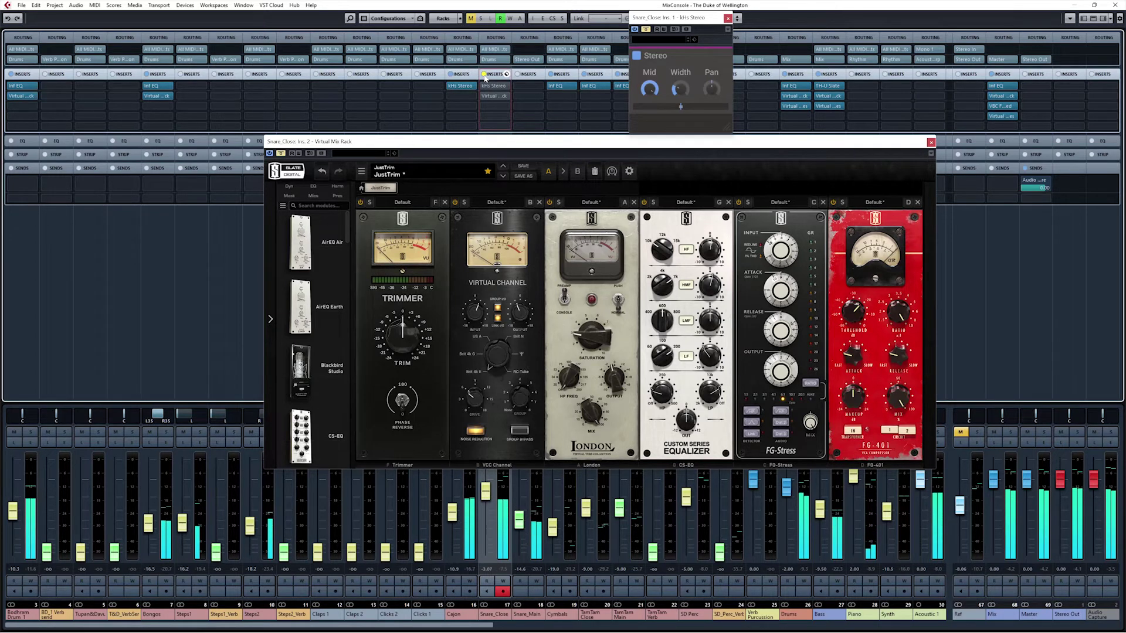
left_click(485, 75)
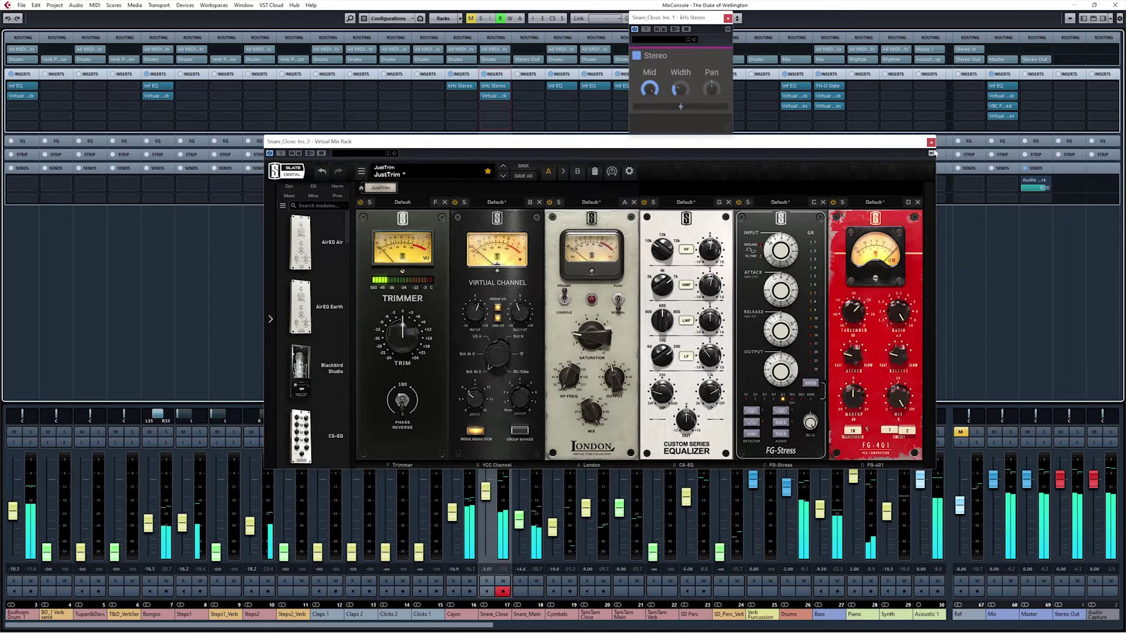
left_click(738, 20)
left_click(727, 18)
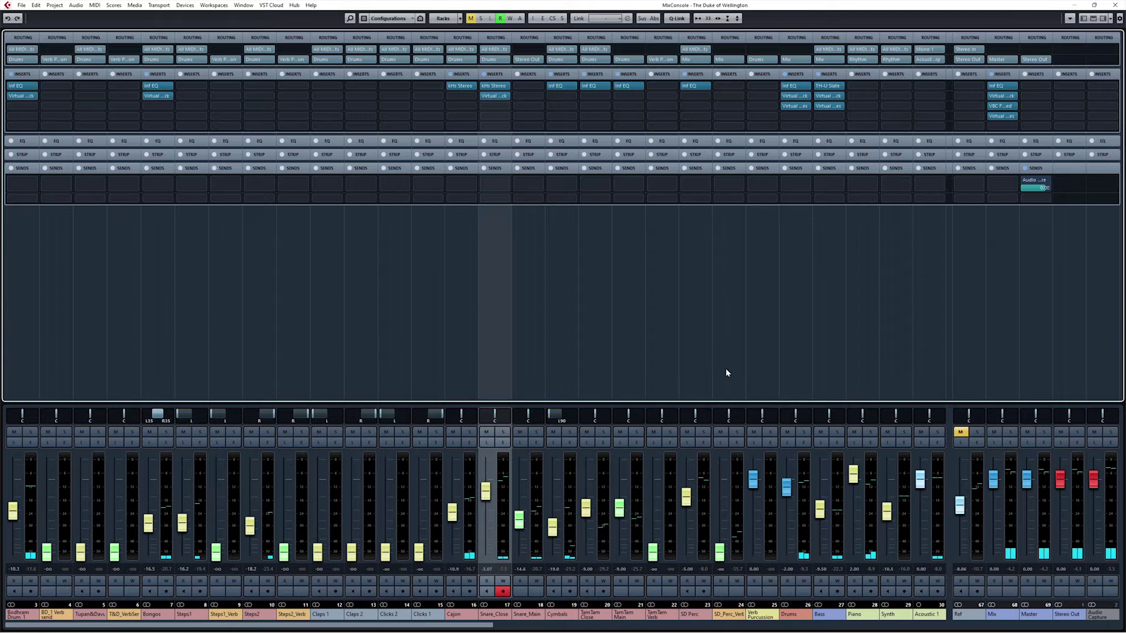
- Open the Infinity EQ on the soloed SD Perc track and reactivate it from bypass
left_click(695, 86)
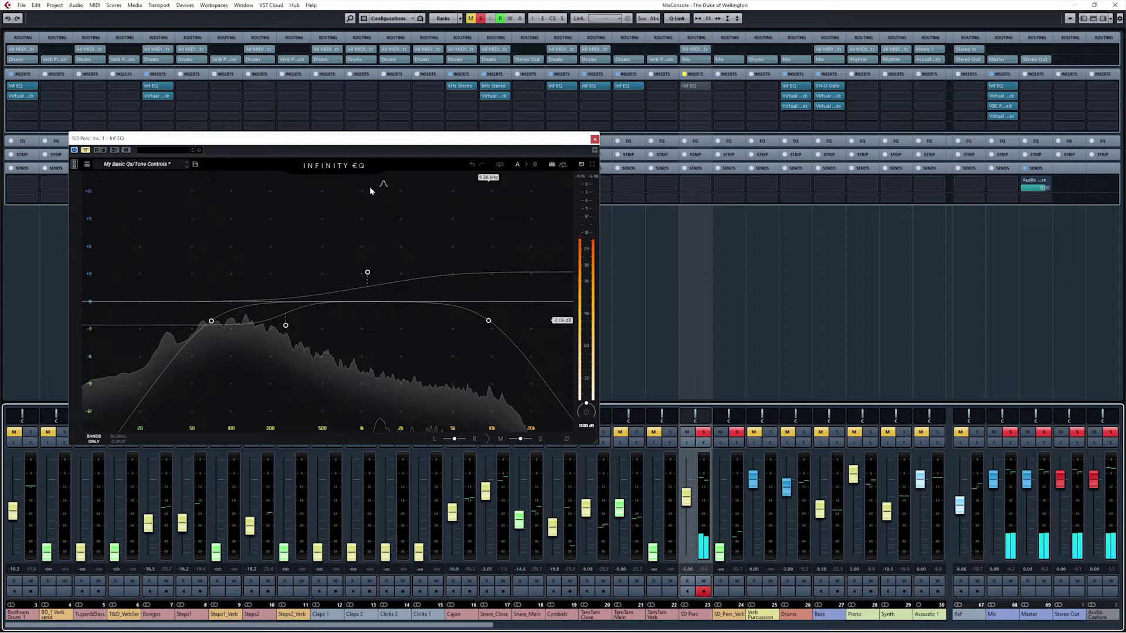
left_click(86, 150)
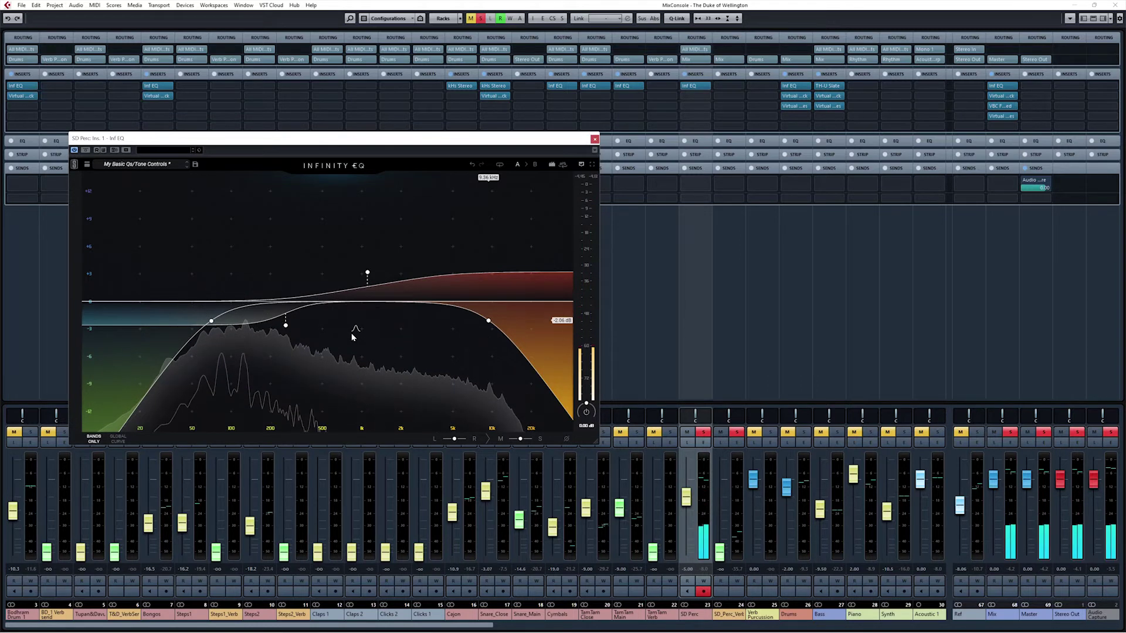
- Audition SD Perc with the soloed drum tracks, clear the solos and compare its Infinity EQ bypassed and active in the full mix
left_click(734, 379)
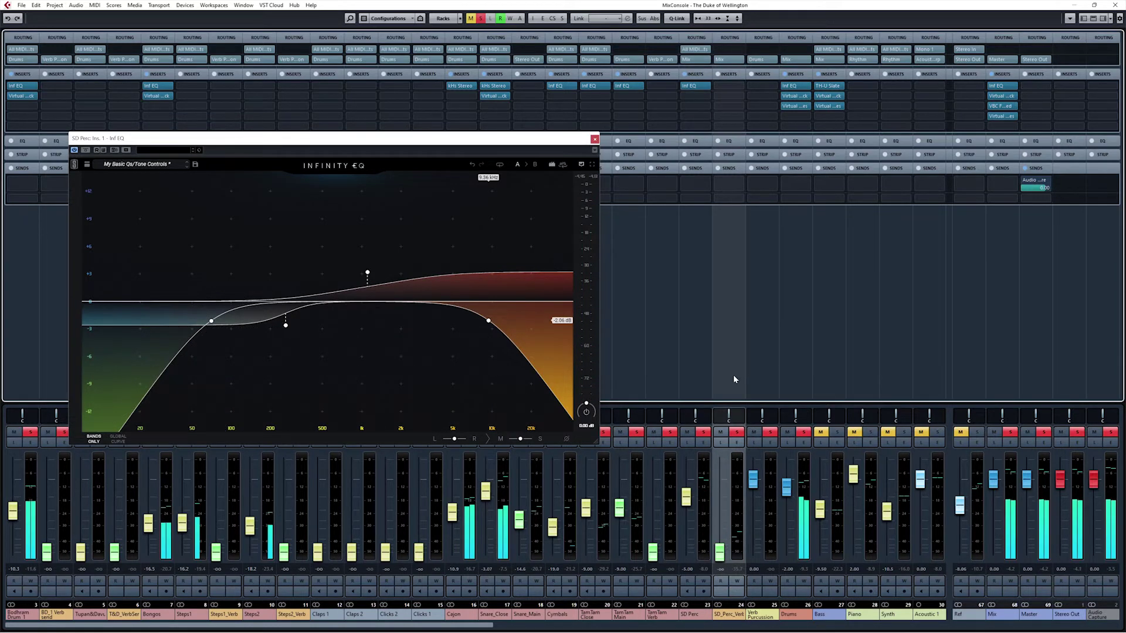
left_click(684, 367)
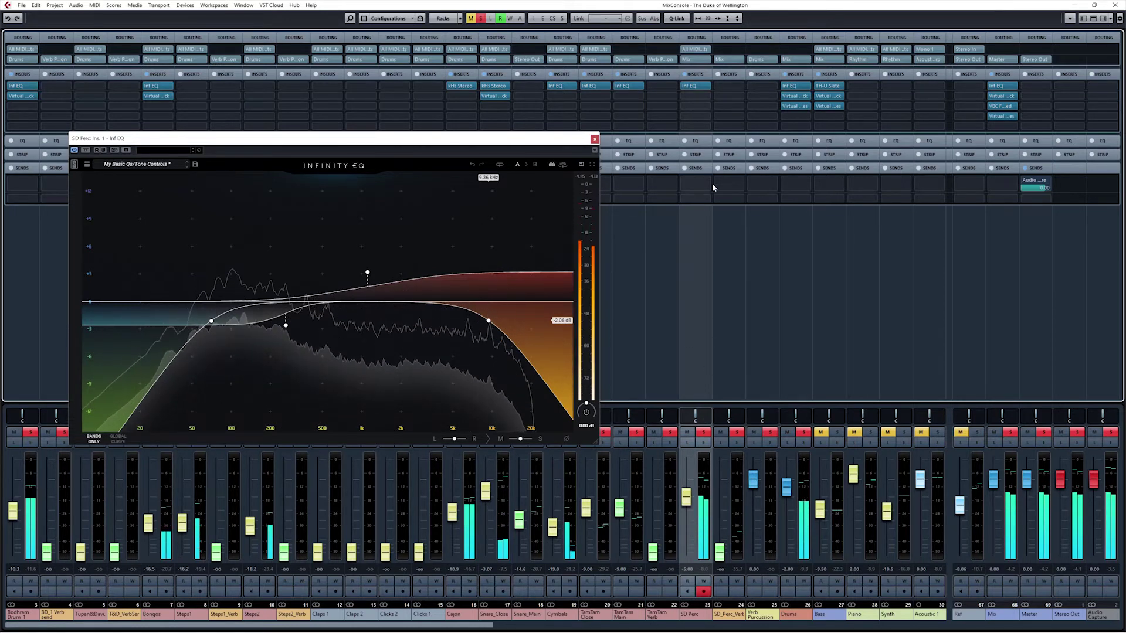
left_click(792, 380)
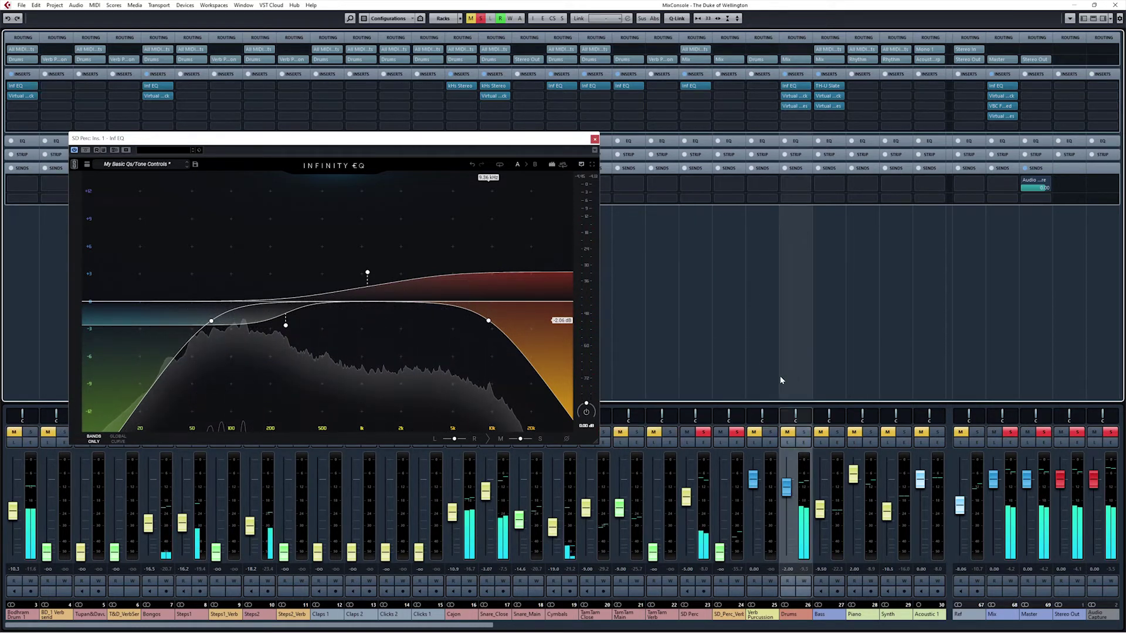
left_click(693, 361)
left_click(716, 365)
left_click(86, 150)
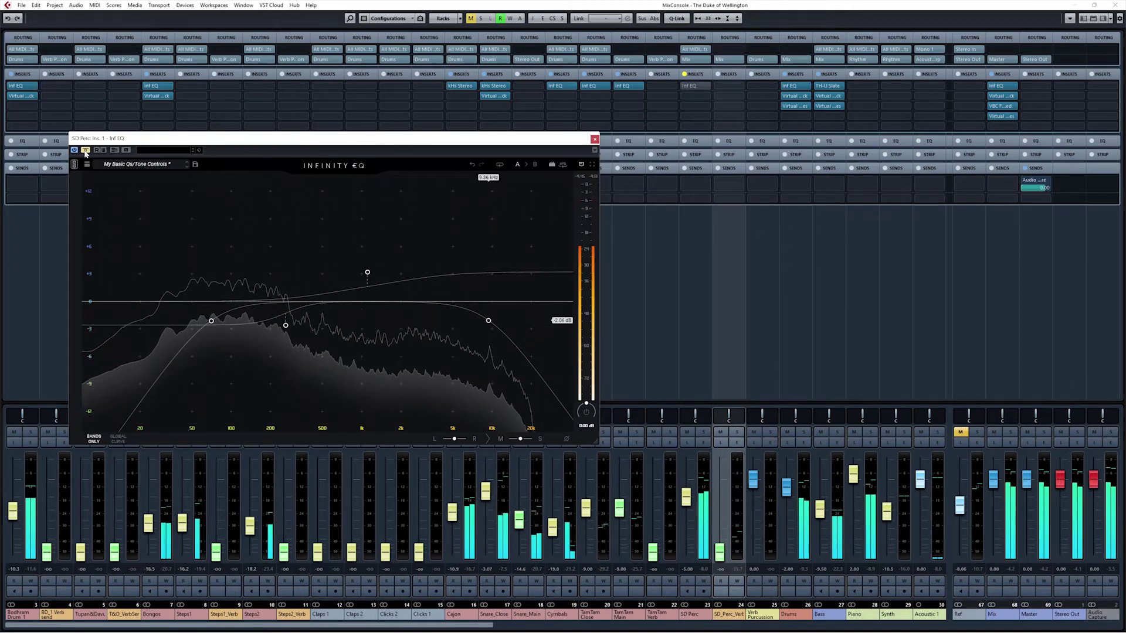
left_click(86, 151)
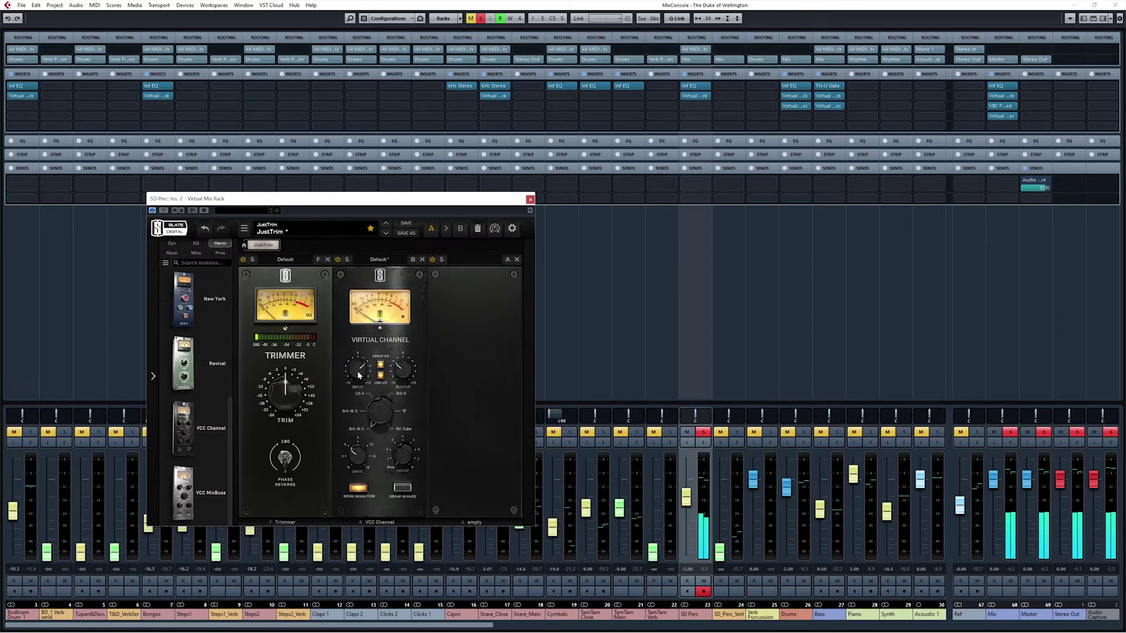
- Set the VCC Channel module's input on SD Perc to -1.73 dB
mouse_move(359, 375)
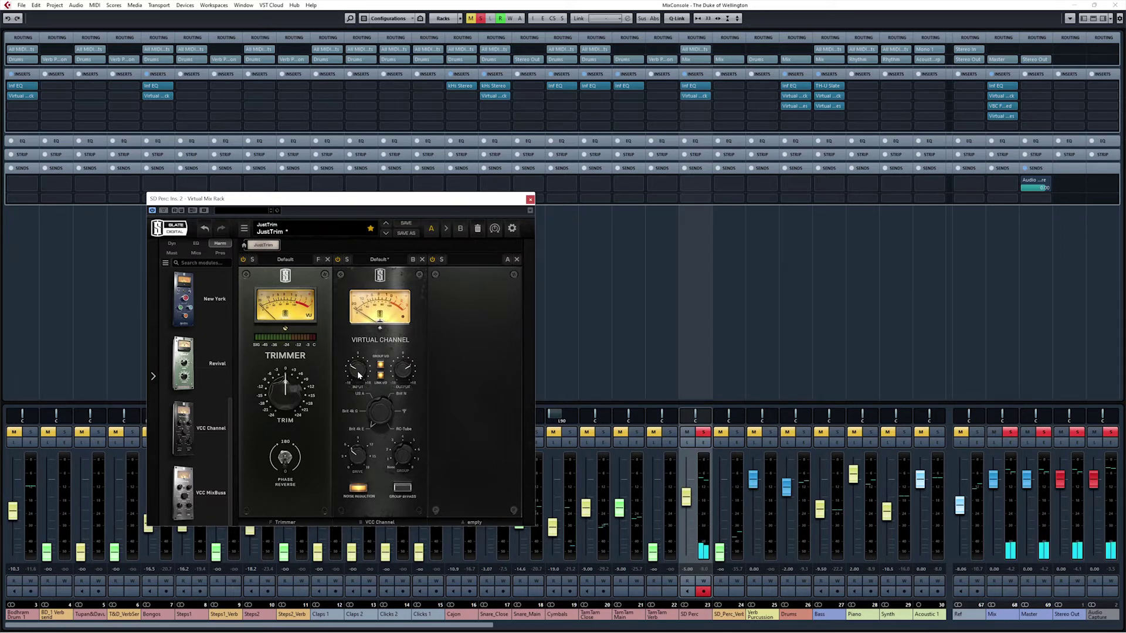
left_click_drag(358, 375, 362, 361)
mouse_move(358, 376)
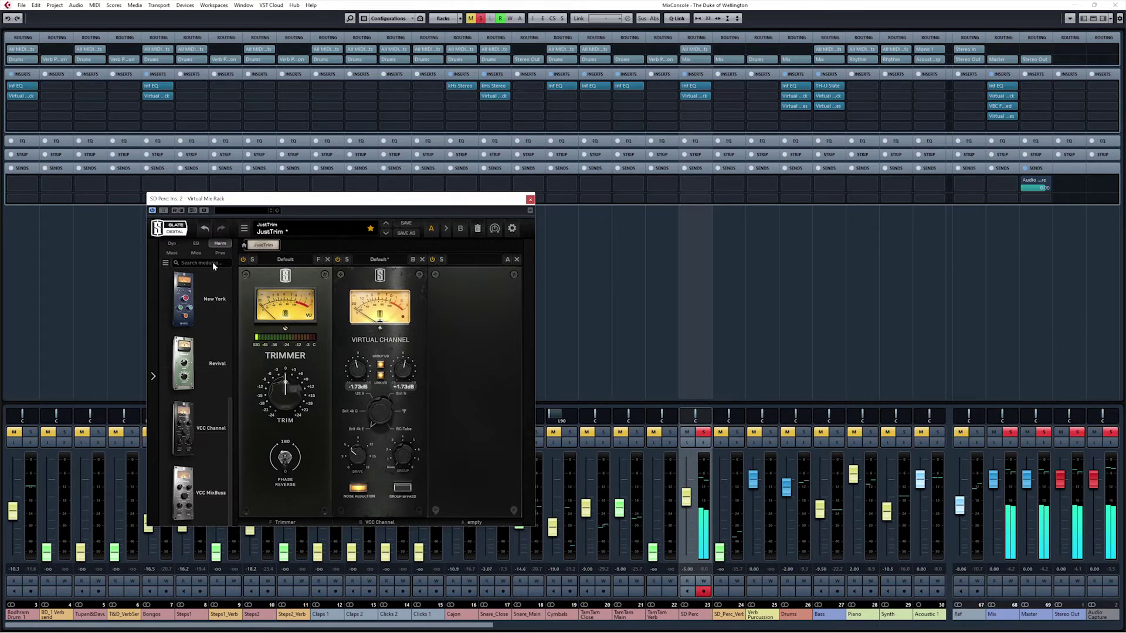
- Load the FG-Stress dynamics module into the empty third slot of SD Perc's Virtual Mix Rack
left_click(176, 243)
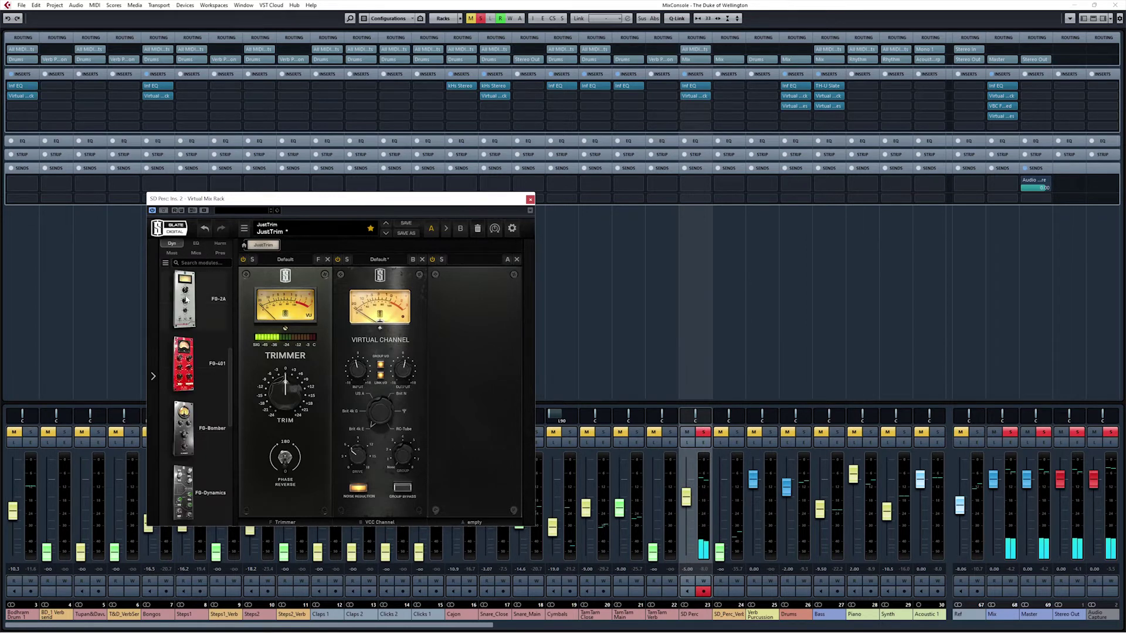
scroll(211, 381, "down", 2)
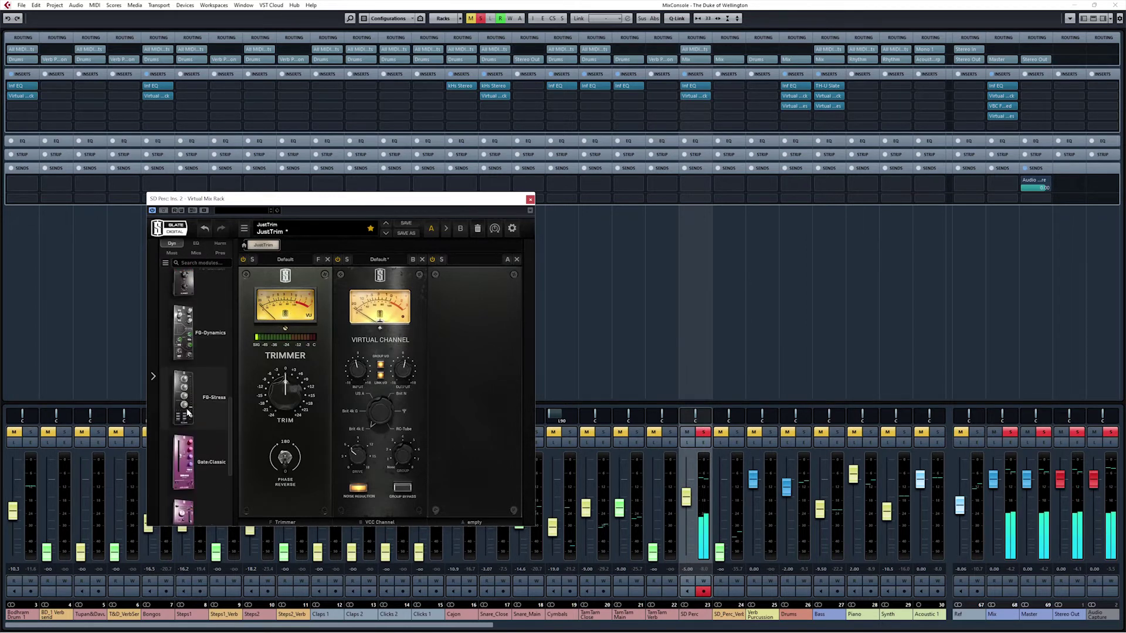
left_click_drag(188, 412, 463, 358)
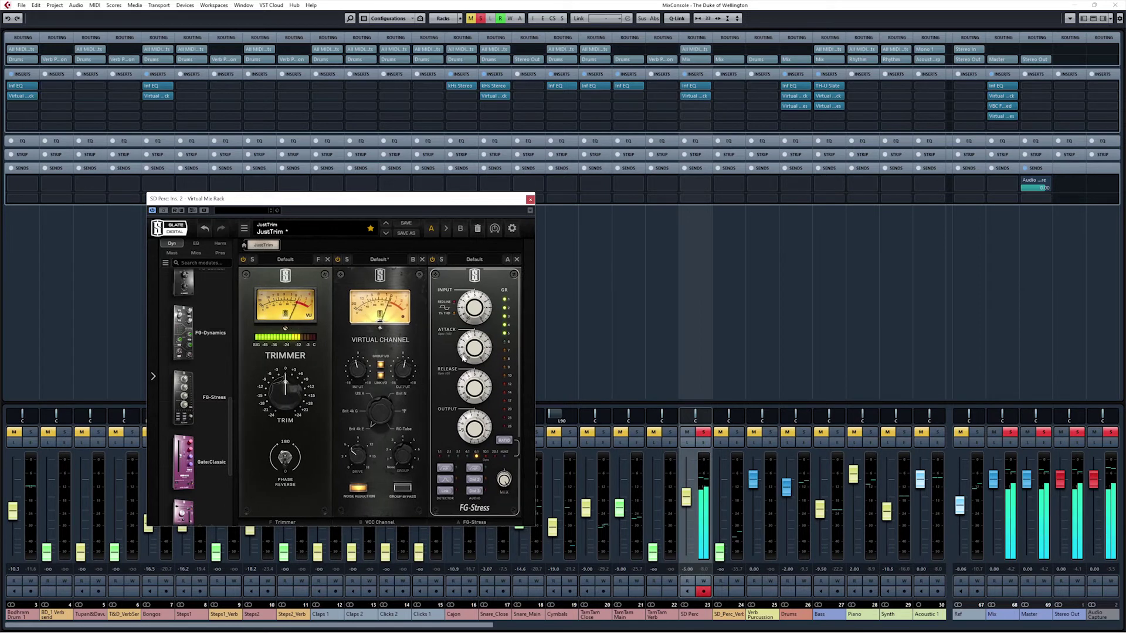
- Enable FG-Stress's second audio mode and set attack 5.00, release 0.00, input 4.80 and output 5.70
scroll(470, 327, "up", 6)
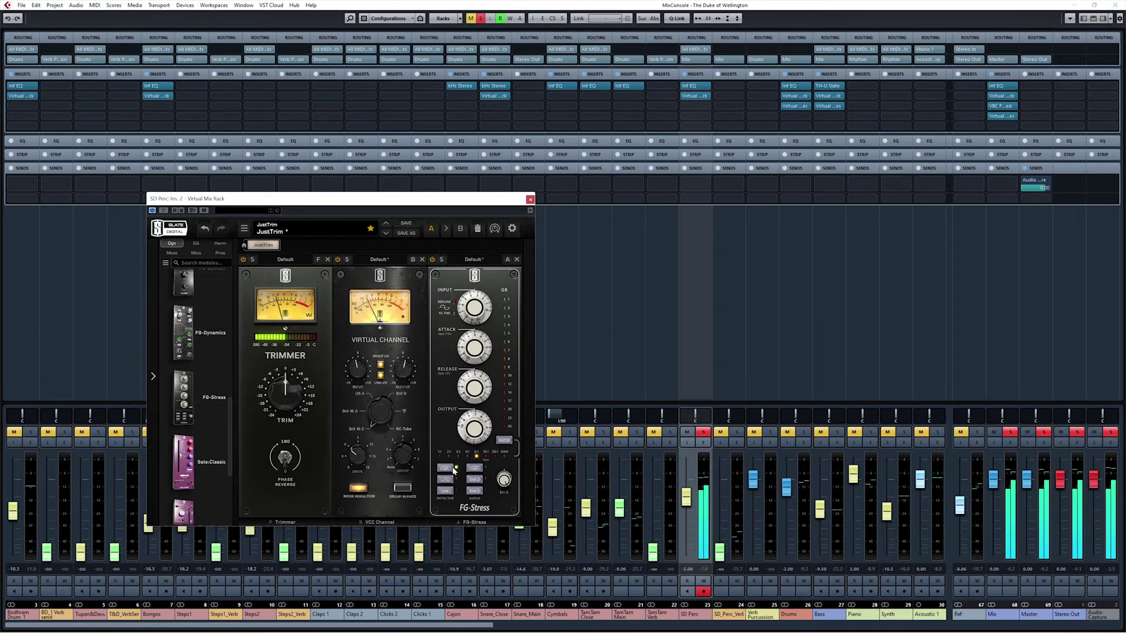
left_click(475, 480)
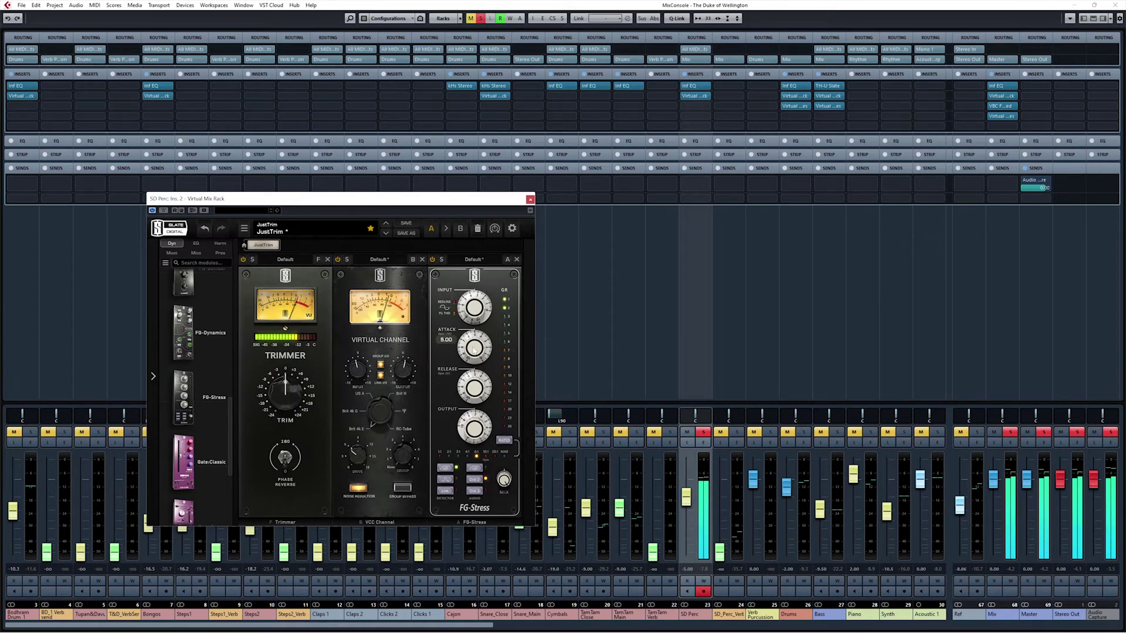
scroll(473, 347, "up", 2)
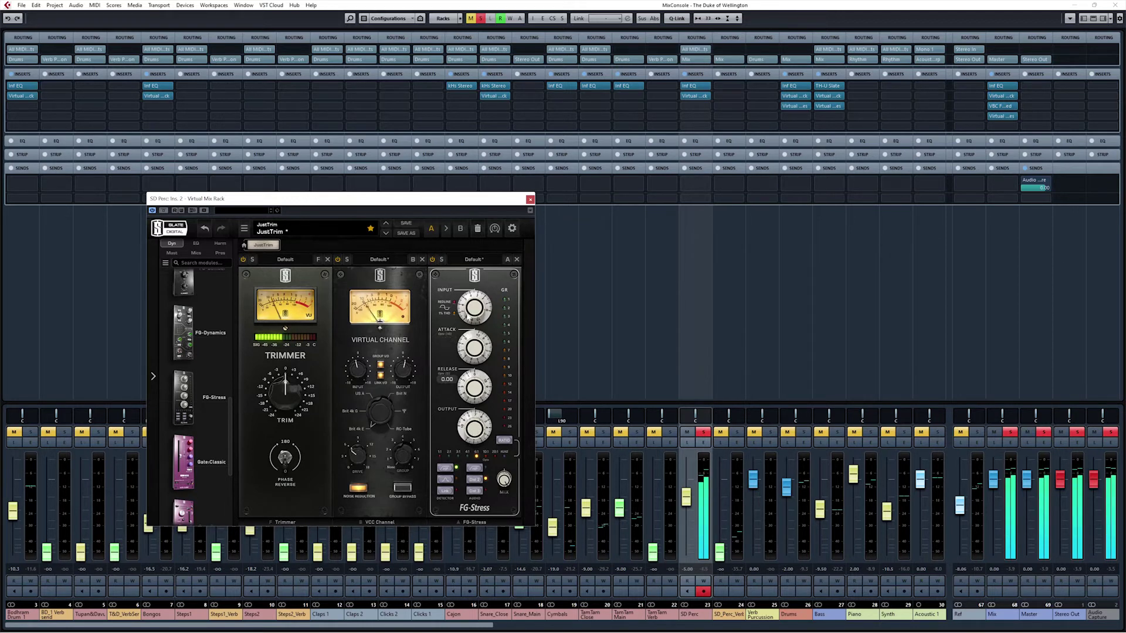
scroll(476, 305, "up", 2)
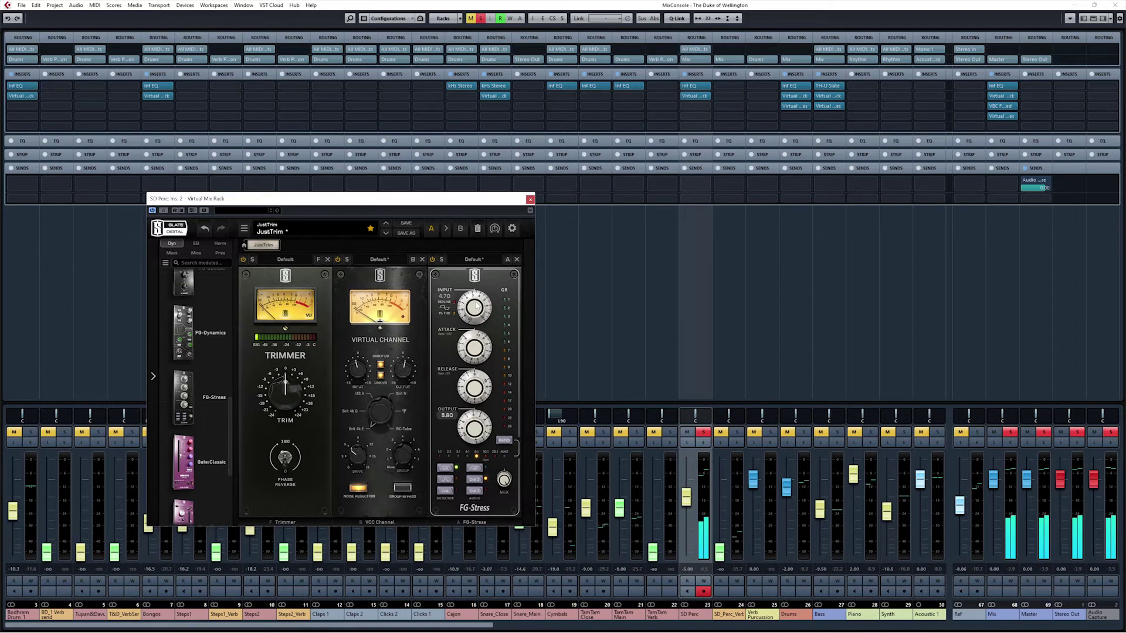
scroll(476, 306, "up", 1)
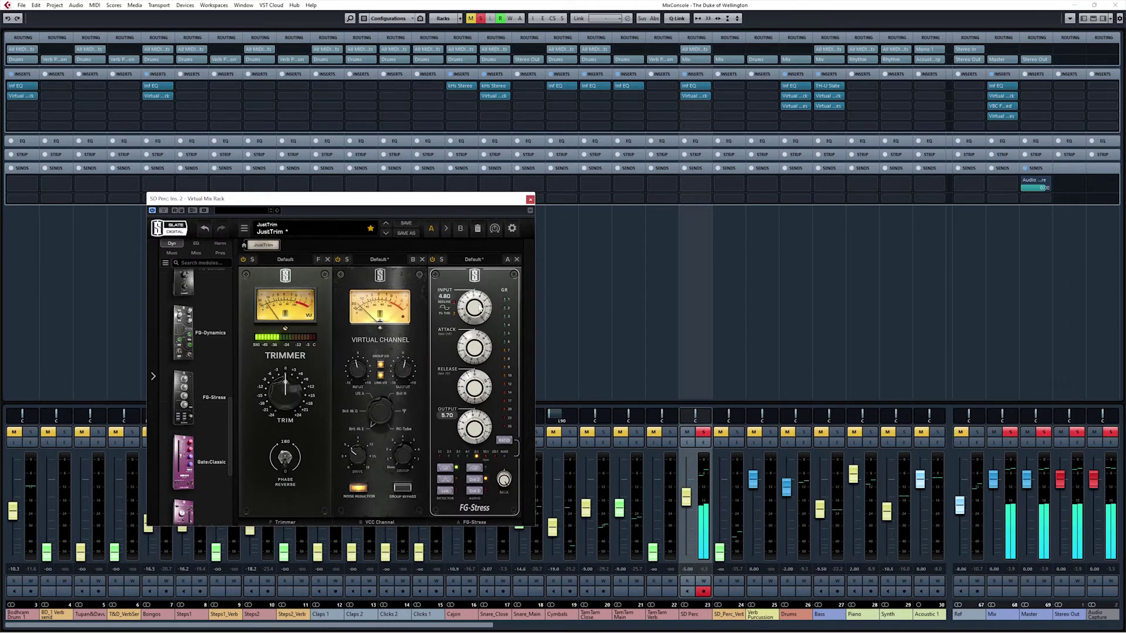
- In the Project window, set a short loop around bar 186 from 185.2.3.59 to 186.2.2.96 and play it
key("F3")
left_click_drag(687, 258, 888, 251)
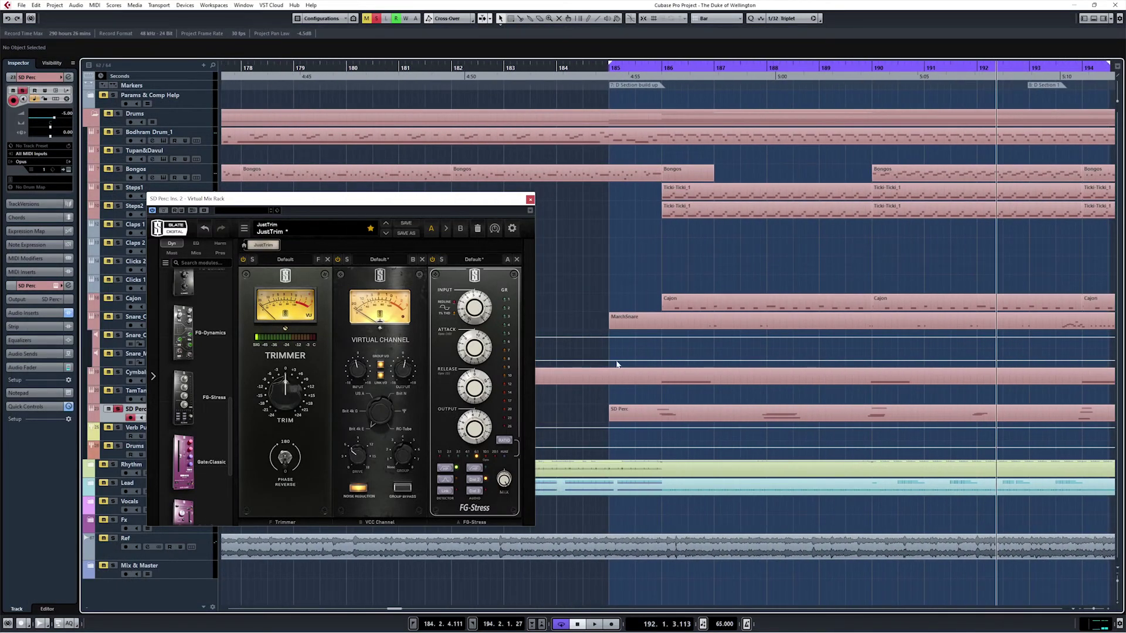
scroll(636, 360, "up", 6)
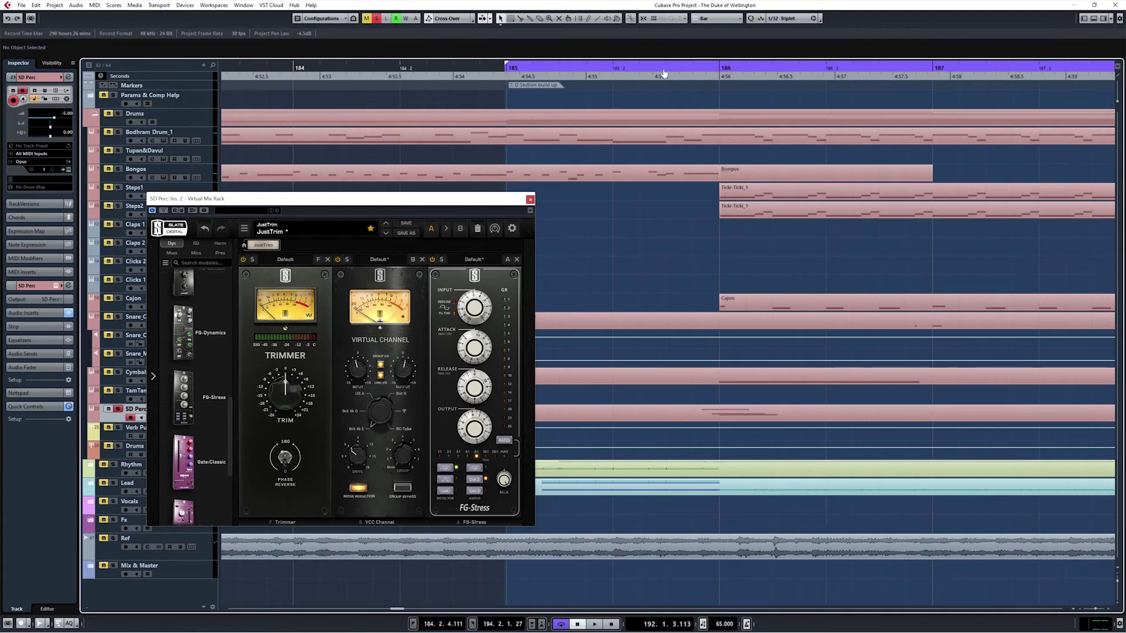
left_click(680, 71, "ctrl")
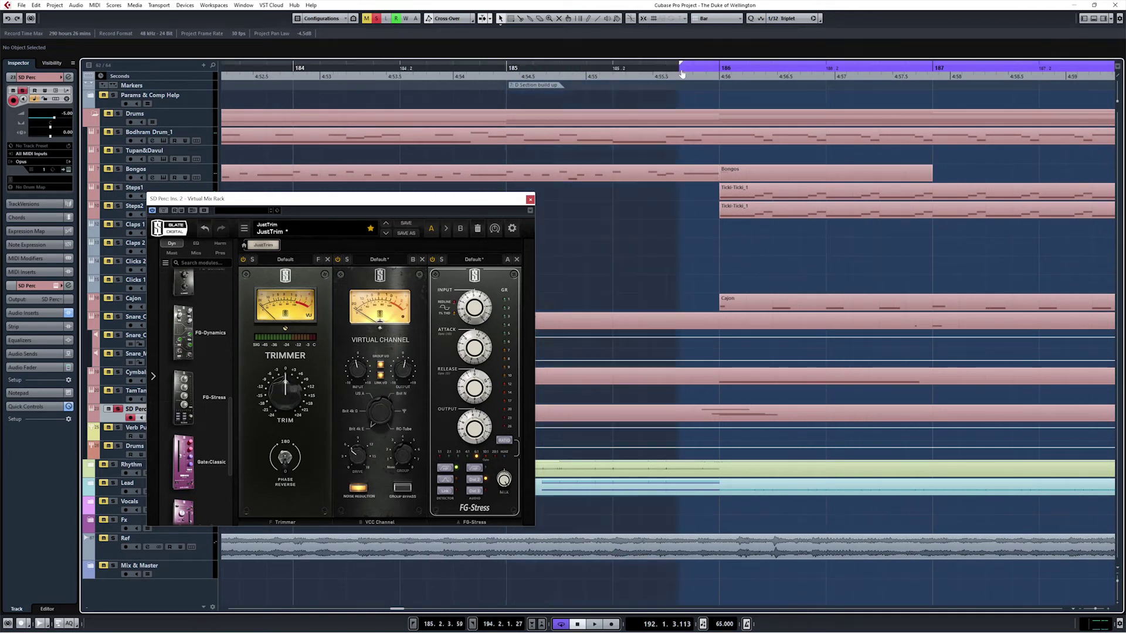
left_click_drag(832, 71, 876, 64)
key("space")
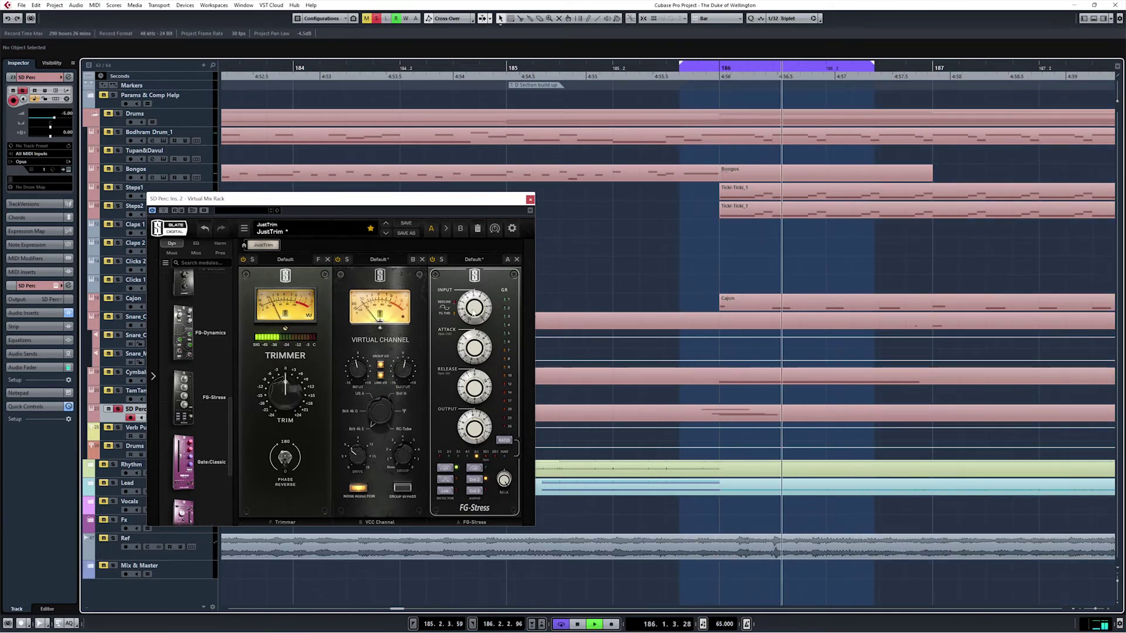
- Set FG-Stress's input to 6.00, output to 4.50 and attack to about 8 while the SD Perc hit loops
left_click_drag(478, 307, 481, 296)
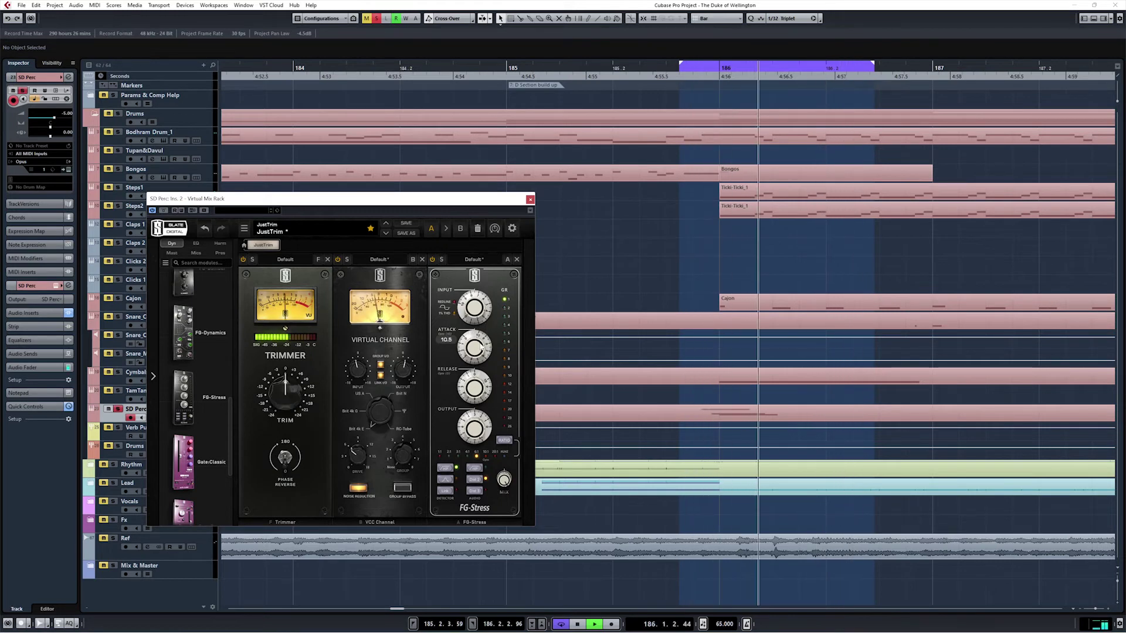
left_click_drag(477, 346, 478, 367)
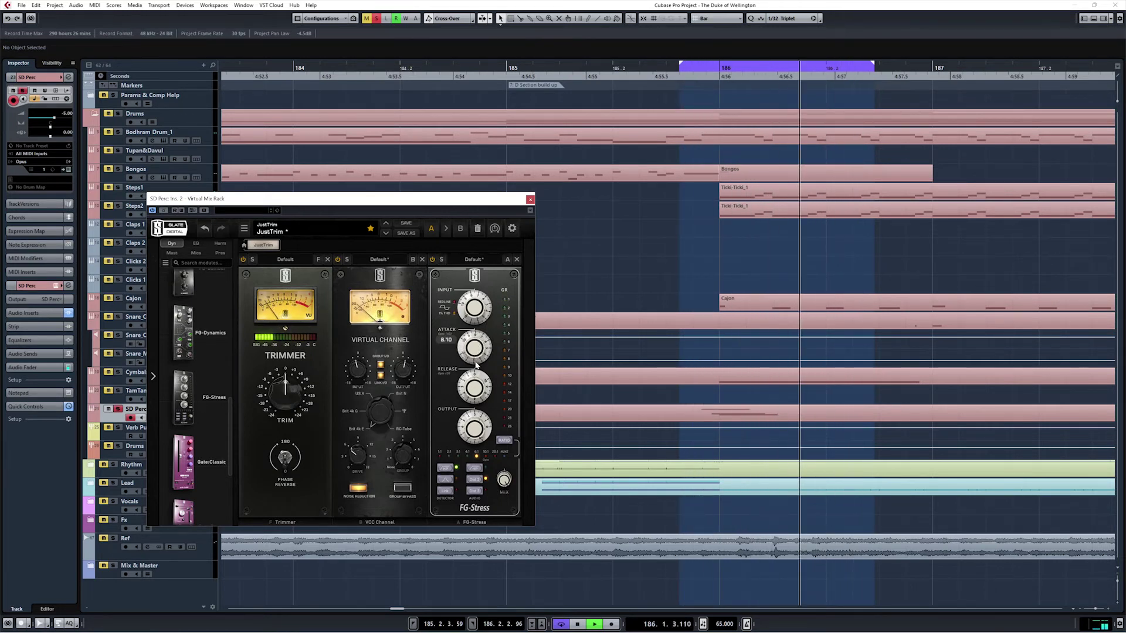
left_click_drag(479, 311, 480, 323)
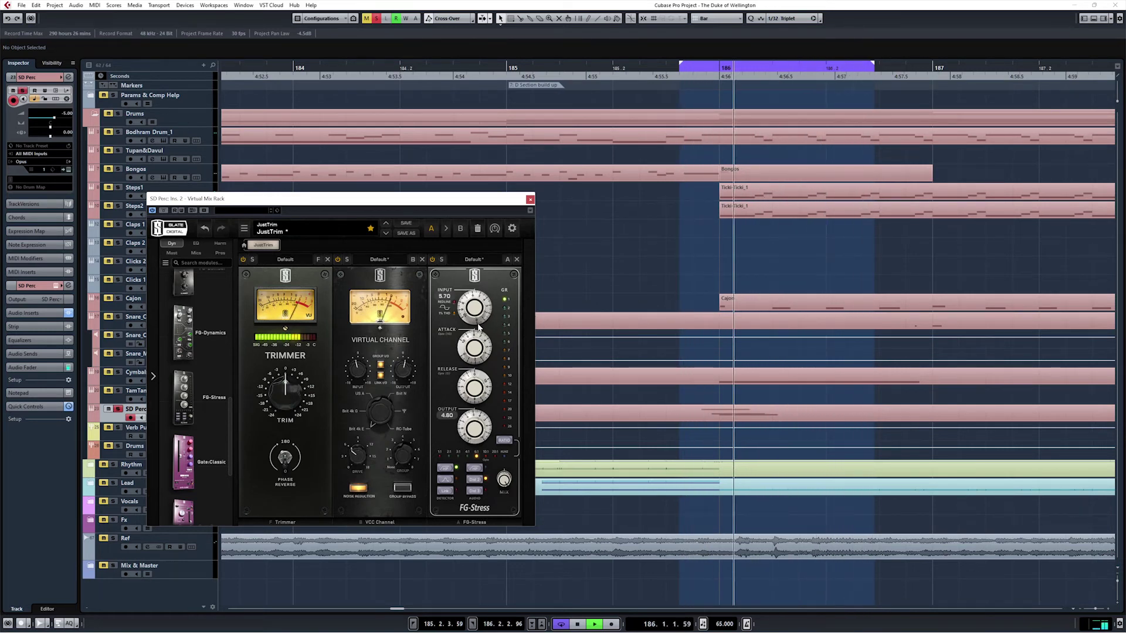
left_click_drag(480, 323, 478, 316)
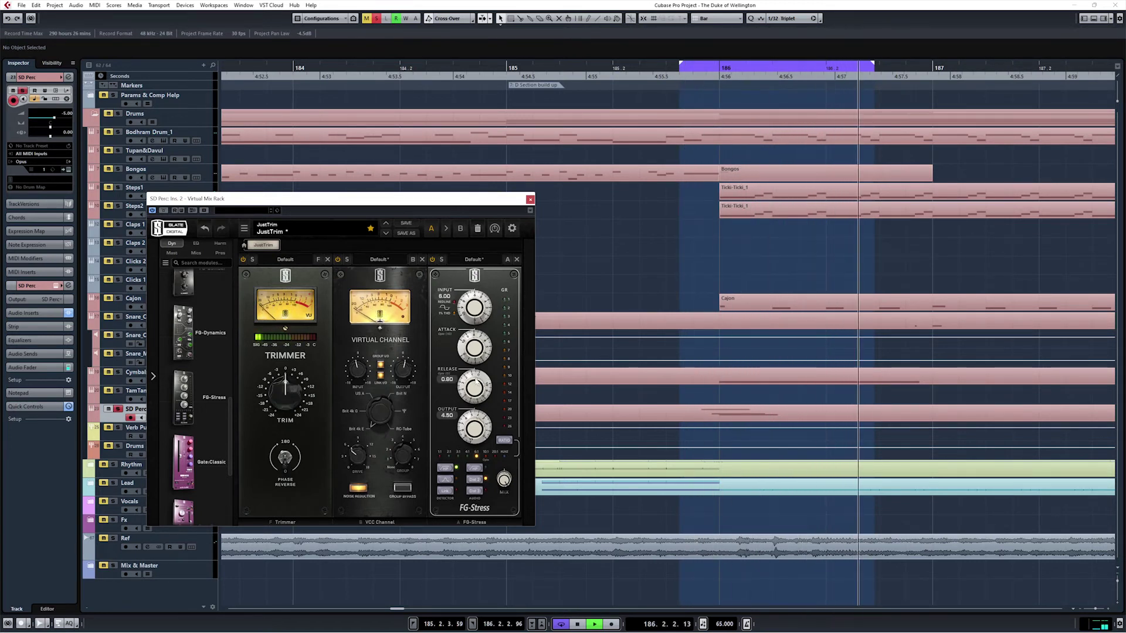
left_click_drag(475, 384, 483, 352)
- Fine-tune FG-Stress's input and output levels and set its release to 5.00
mouse_move(472, 319)
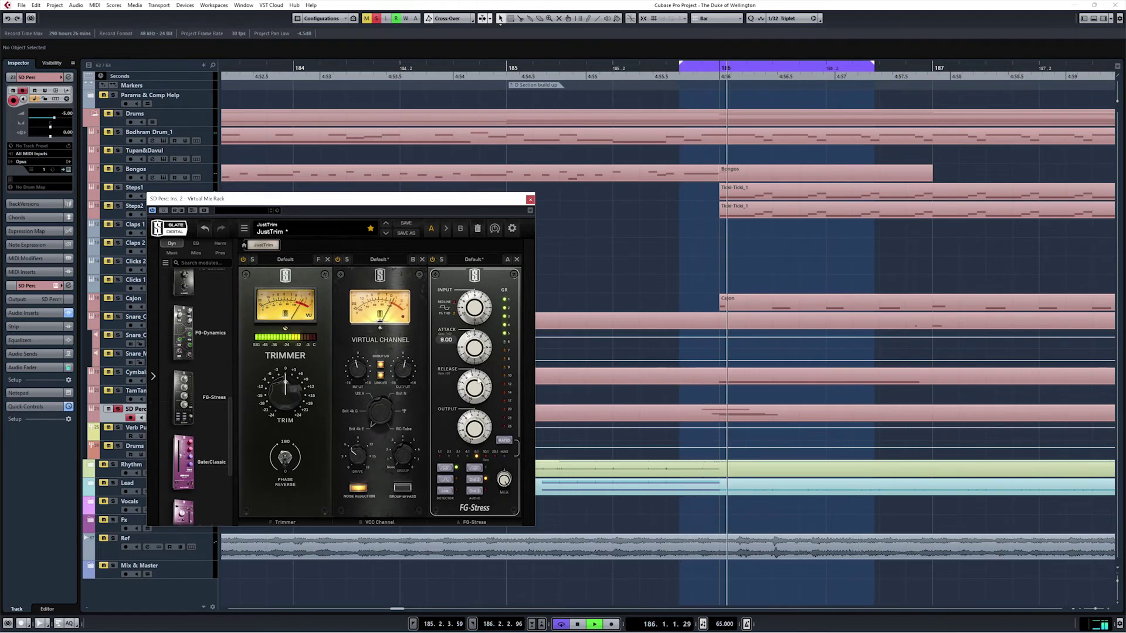
left_click_drag(472, 318, 476, 314)
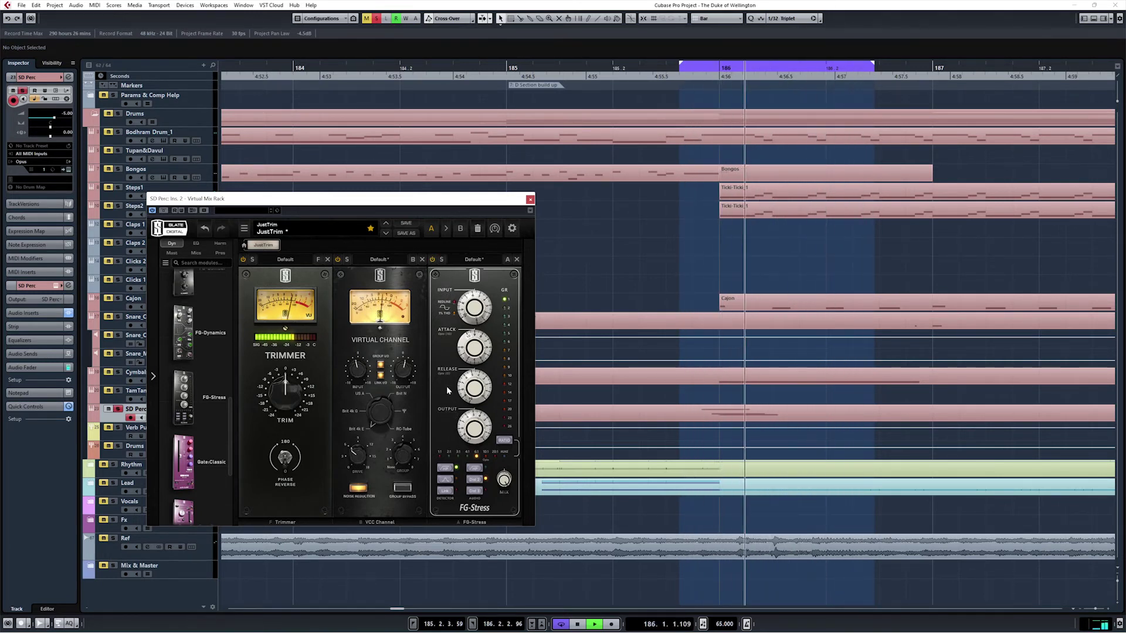
mouse_move(462, 411)
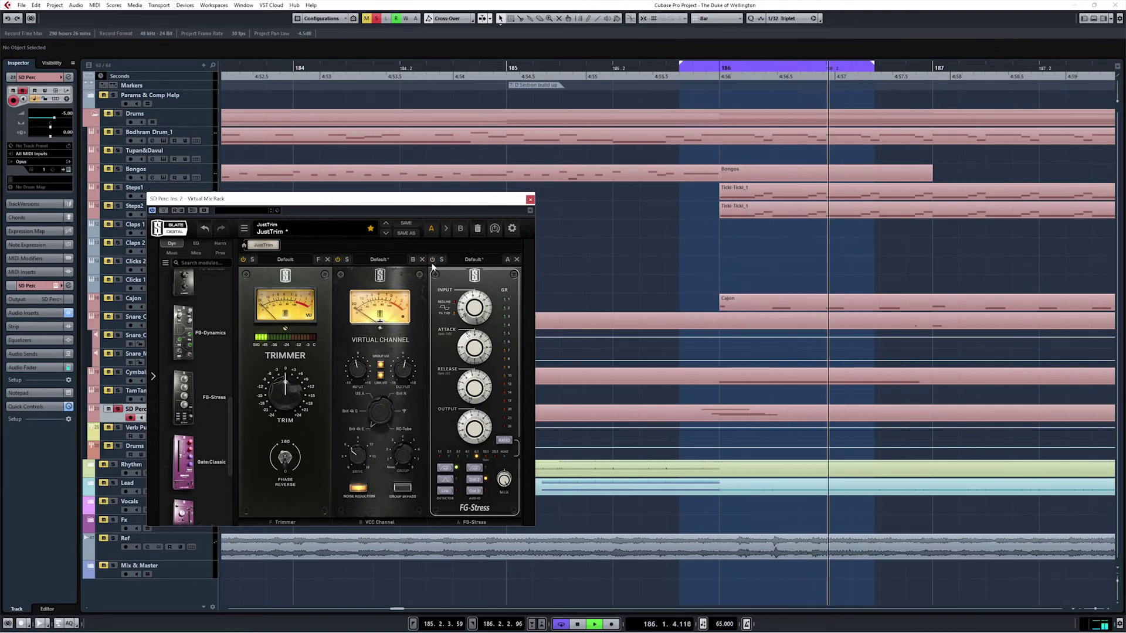
left_click_drag(465, 439, 466, 434)
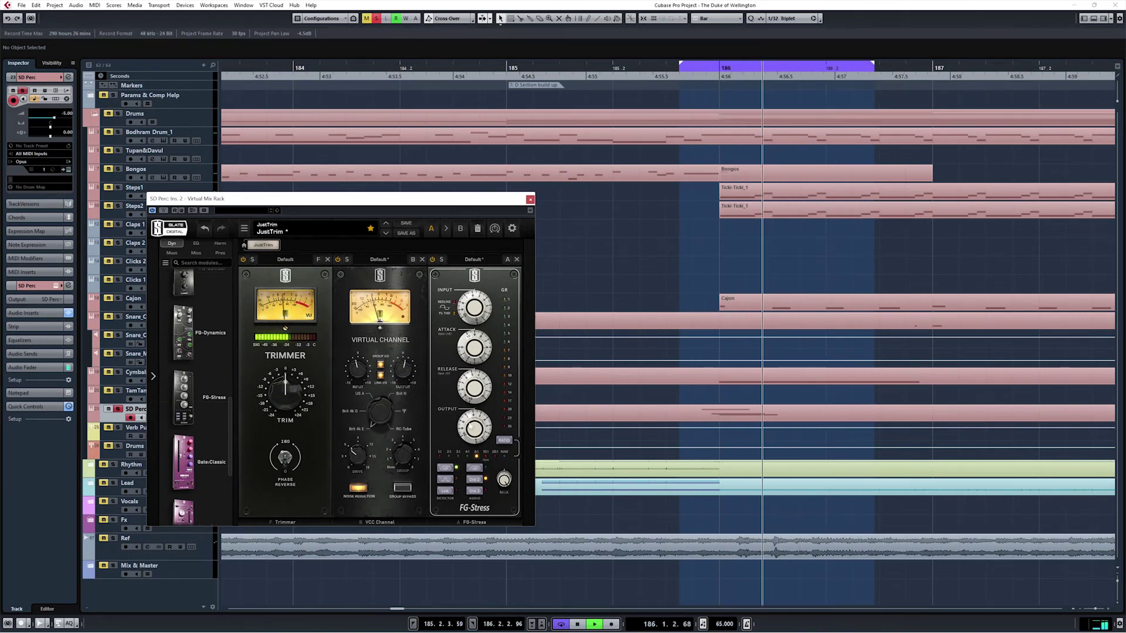
left_click_drag(469, 428, 469, 423)
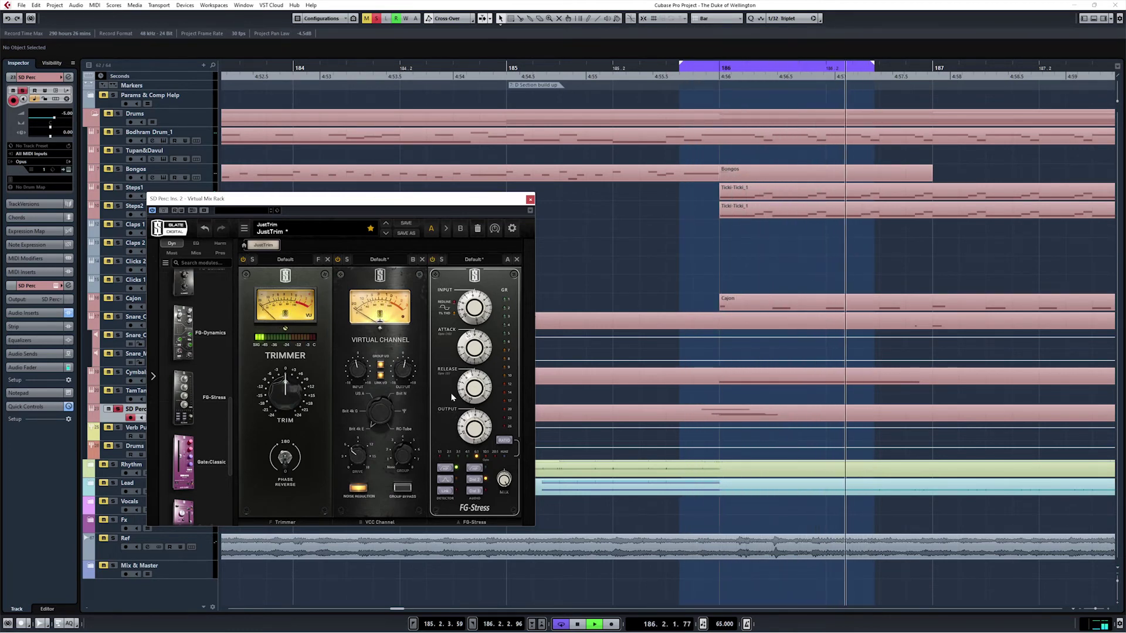
mouse_move(464, 427)
left_click_drag(464, 427, 464, 431)
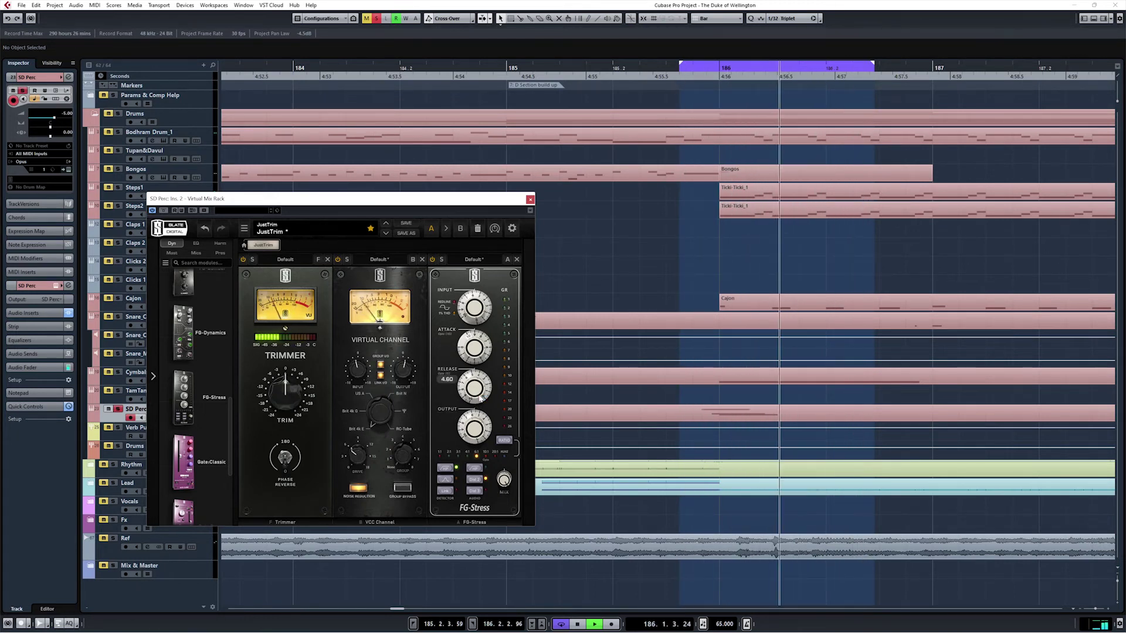
mouse_move(448, 383)
left_click_drag(447, 383, 448, 378)
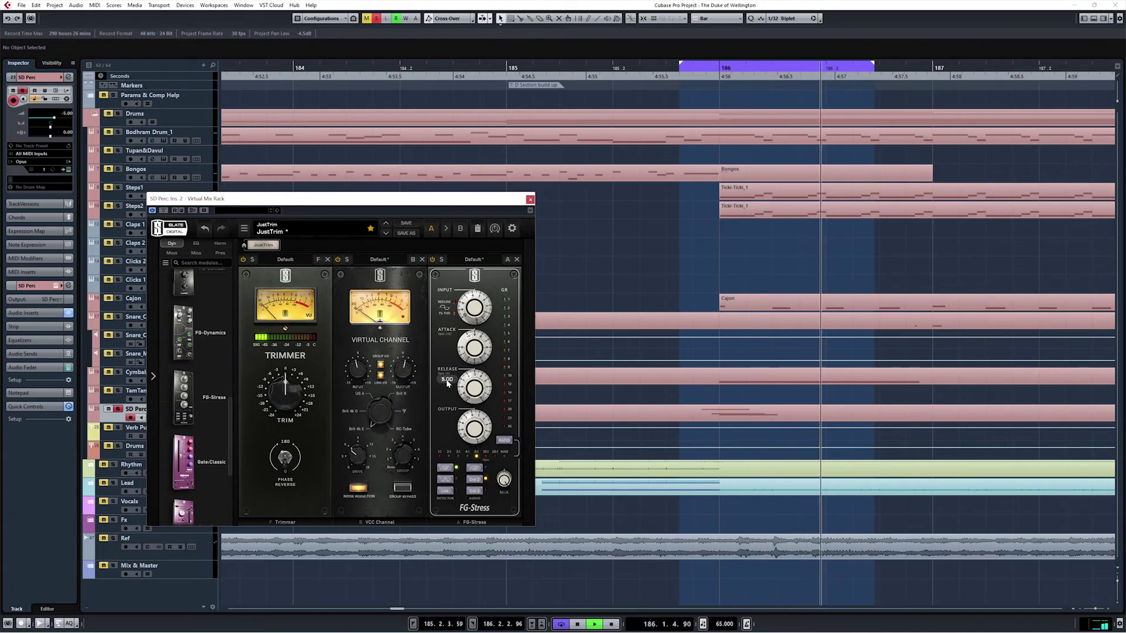
- Close the Virtual Mix Rack, extend the loop's start back to bar 185 and play it with the drum tracks soloed
left_click(529, 199)
key("space")
left_click(506, 69)
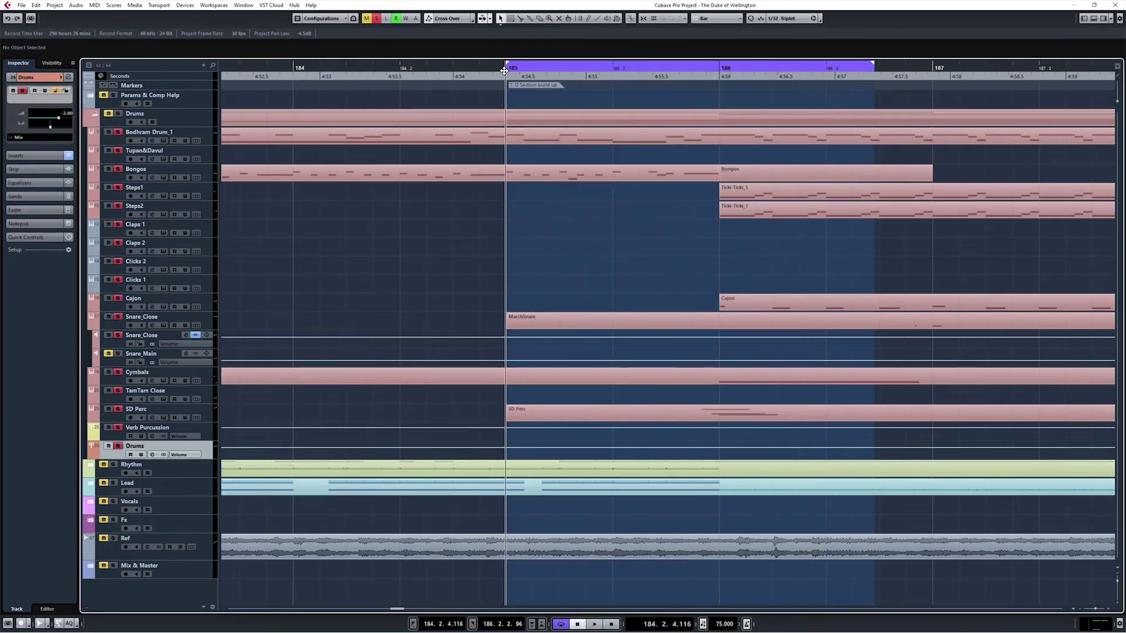
key("space")
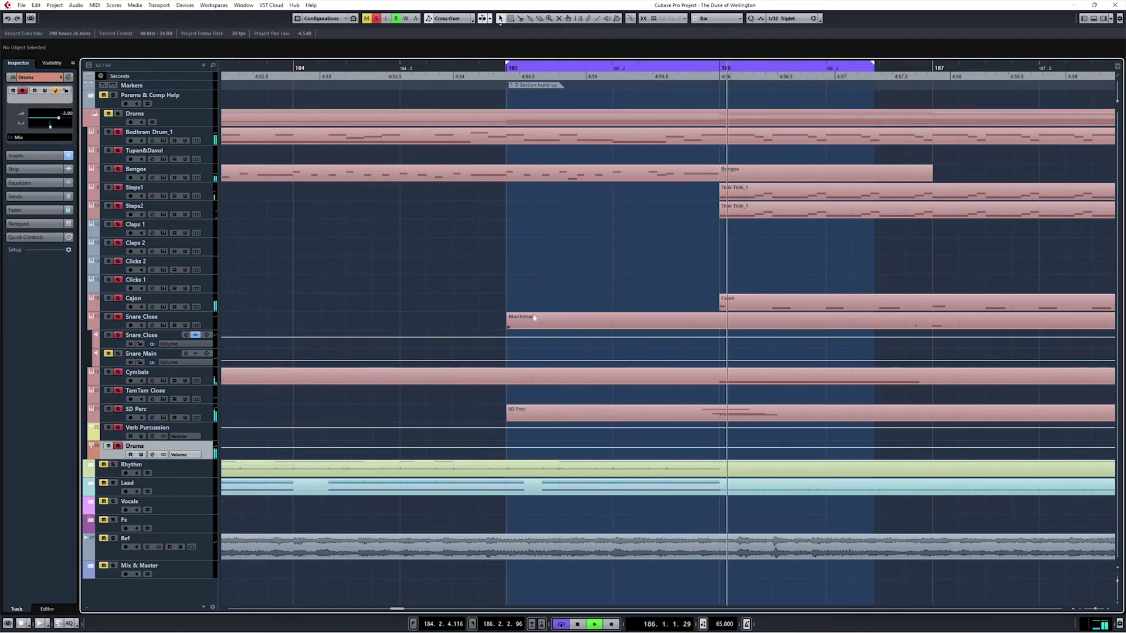
- Balance the SD Perc fader against the drums in the MixConsole, clear the solos and readjust it in the full mix
key("F3")
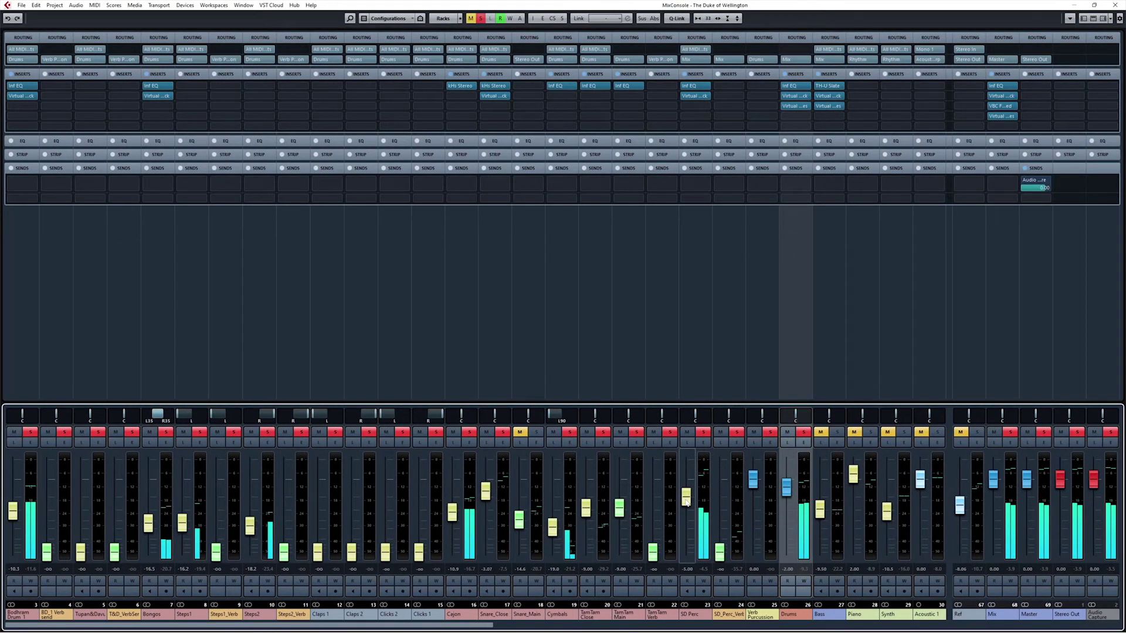
left_click_drag(685, 501, 687, 503)
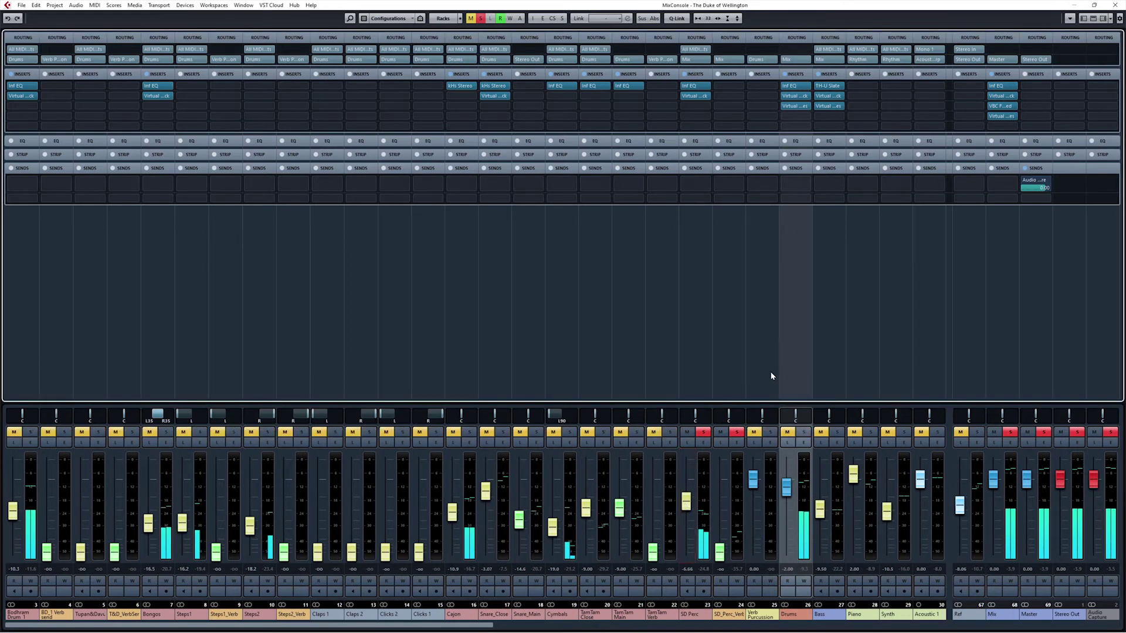
left_click(703, 374)
left_click(729, 385)
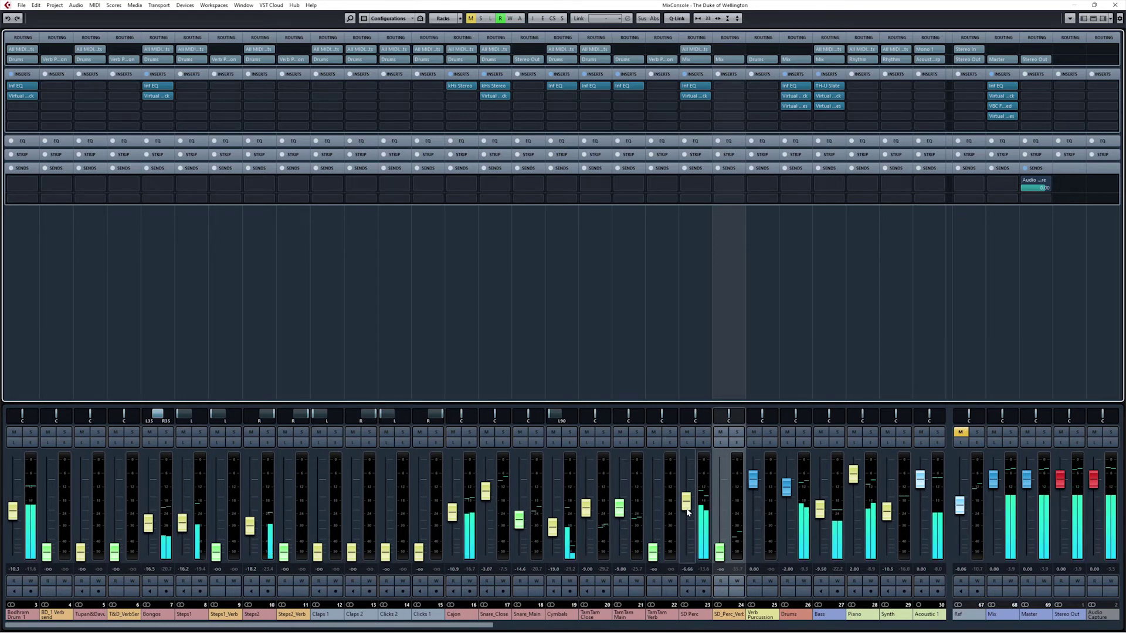
left_click_drag(687, 509, 686, 508)
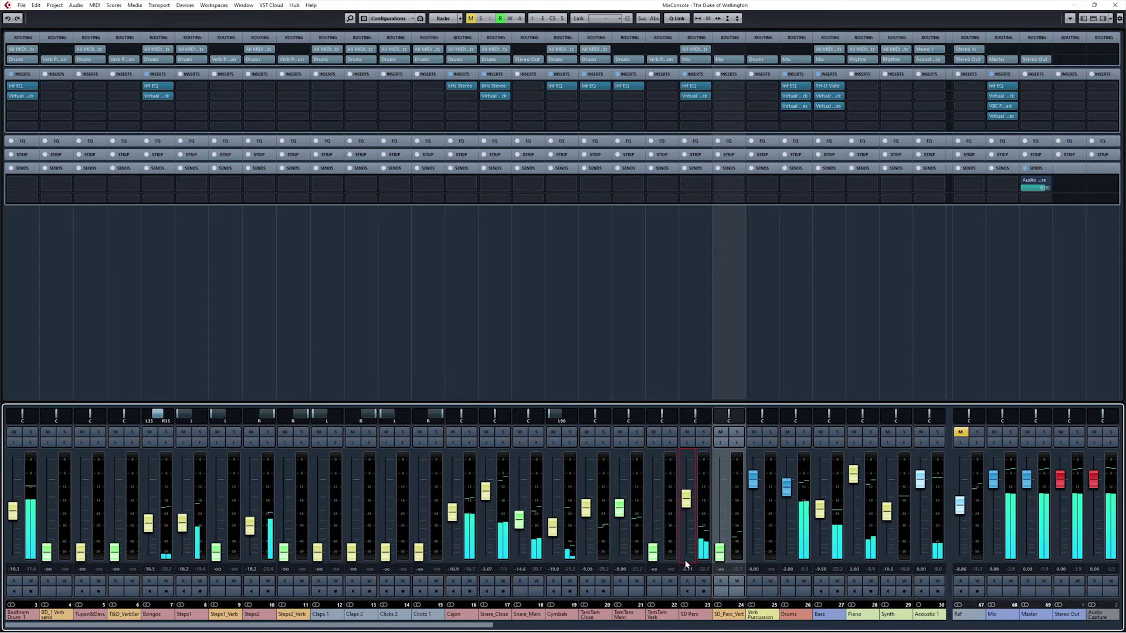
left_click_drag(687, 511, 686, 508)
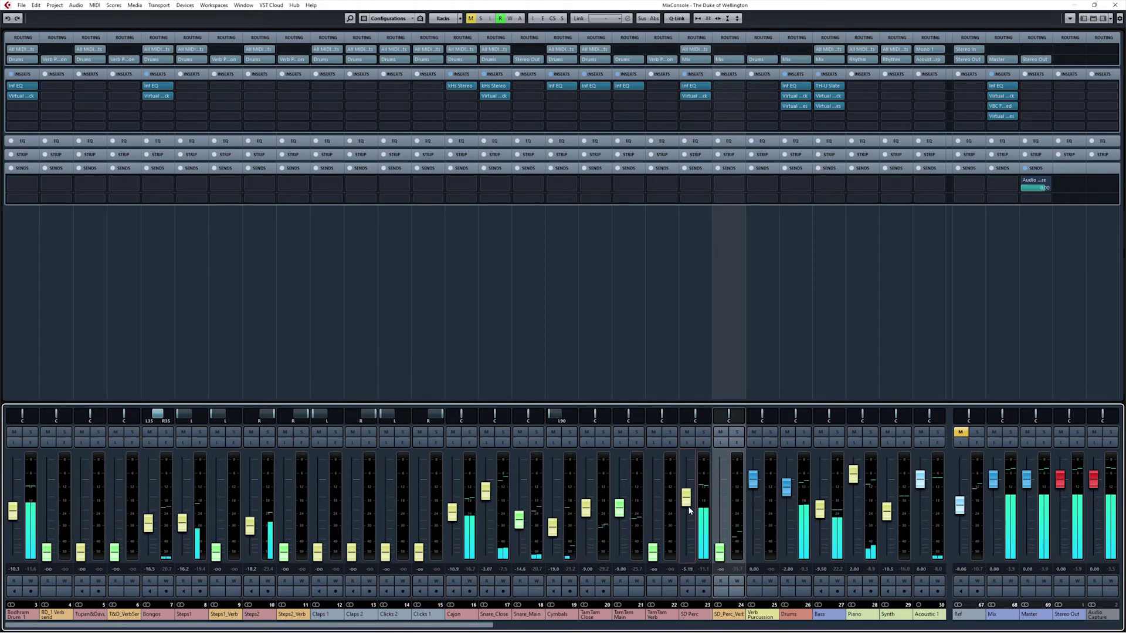
- Reopen SD Perc's Virtual Mix Rack, set the channel volume to -4.5 dB and close the rack
double_click(692, 97)
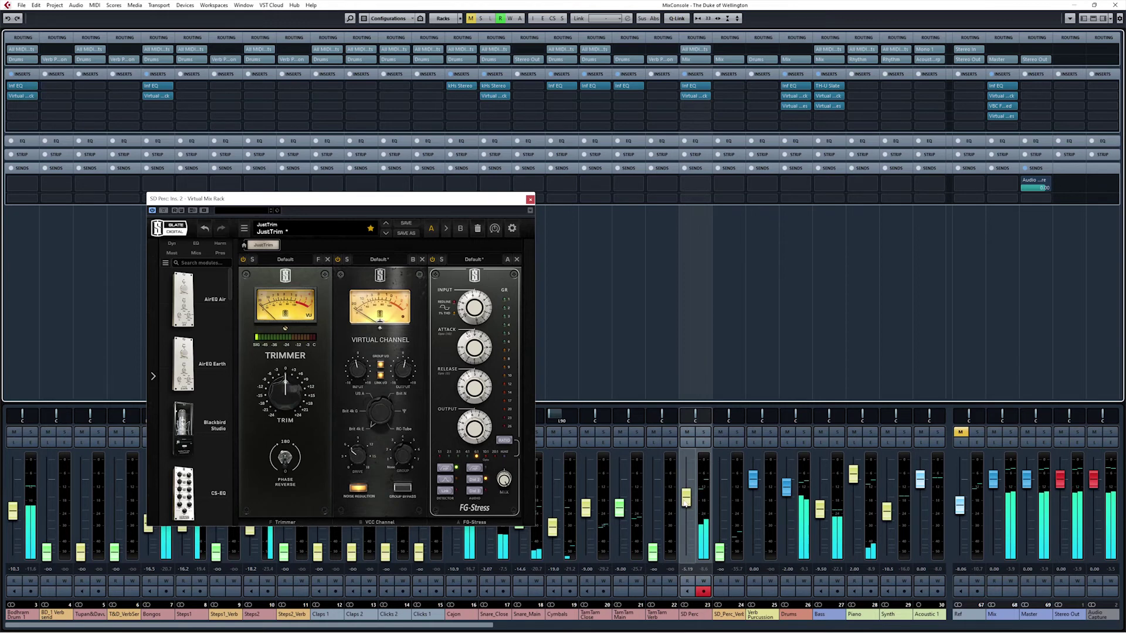
left_click_drag(686, 501, 687, 499)
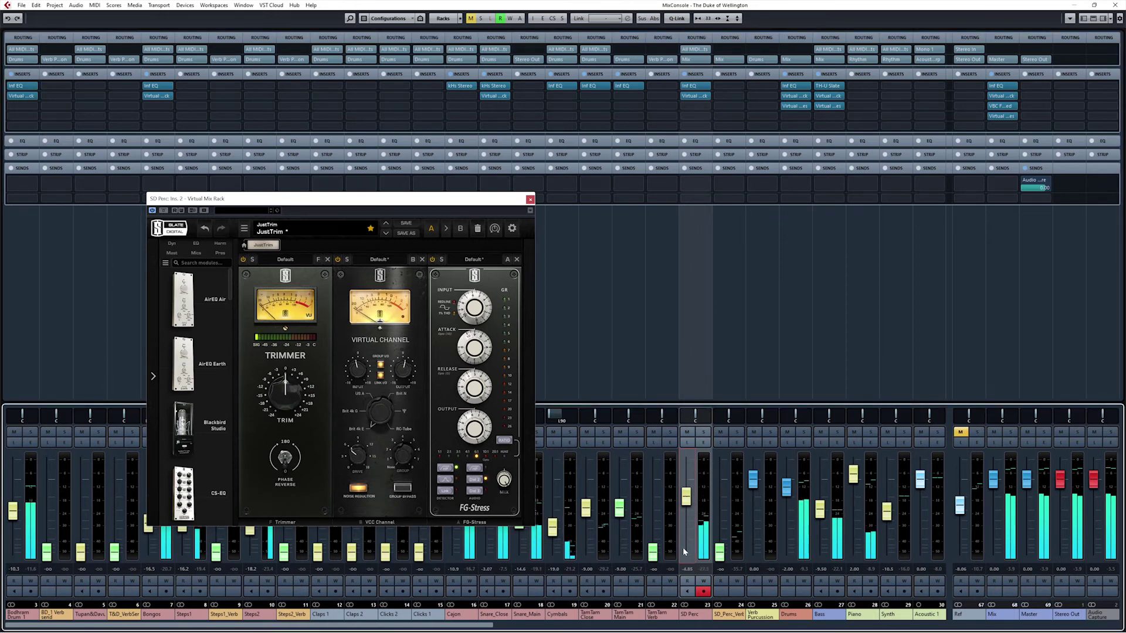
left_click(687, 568)
type("-4.5")
key("Return")
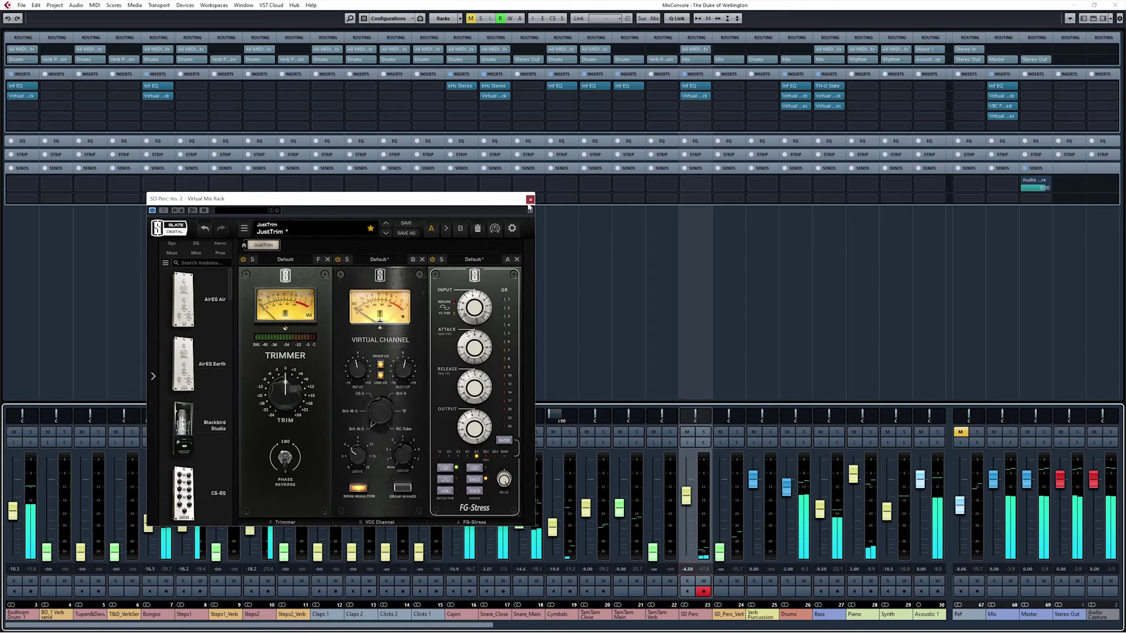
left_click(529, 200)
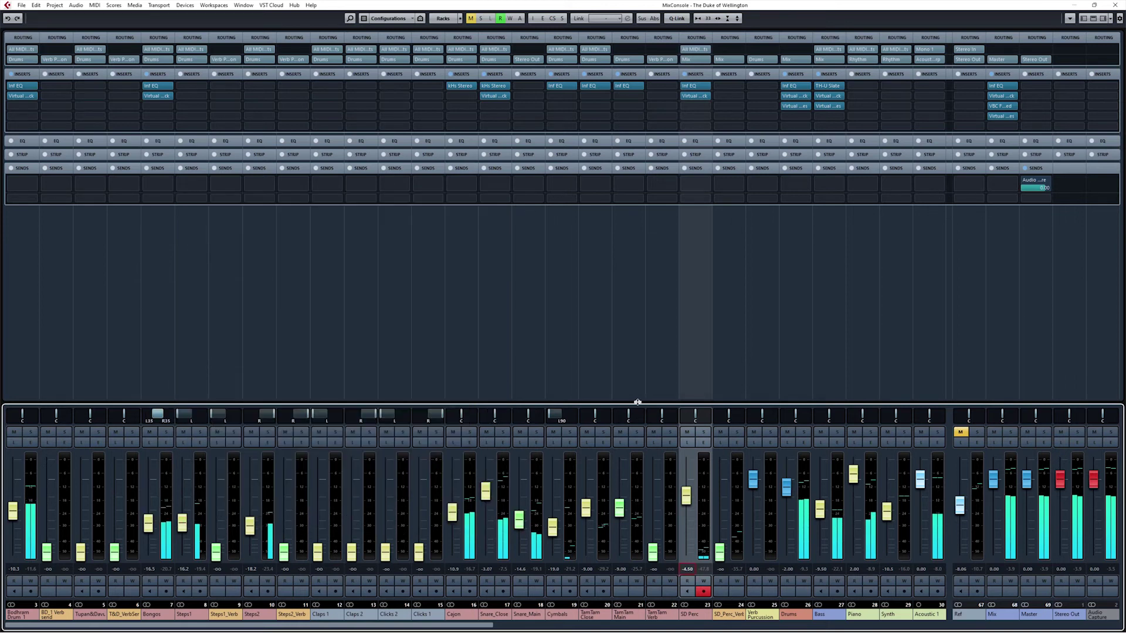
- Raise the Snare_Close and Snare_Main faders together in the full mix, with Snare_Close at about -1.7 dB
left_click(536, 386)
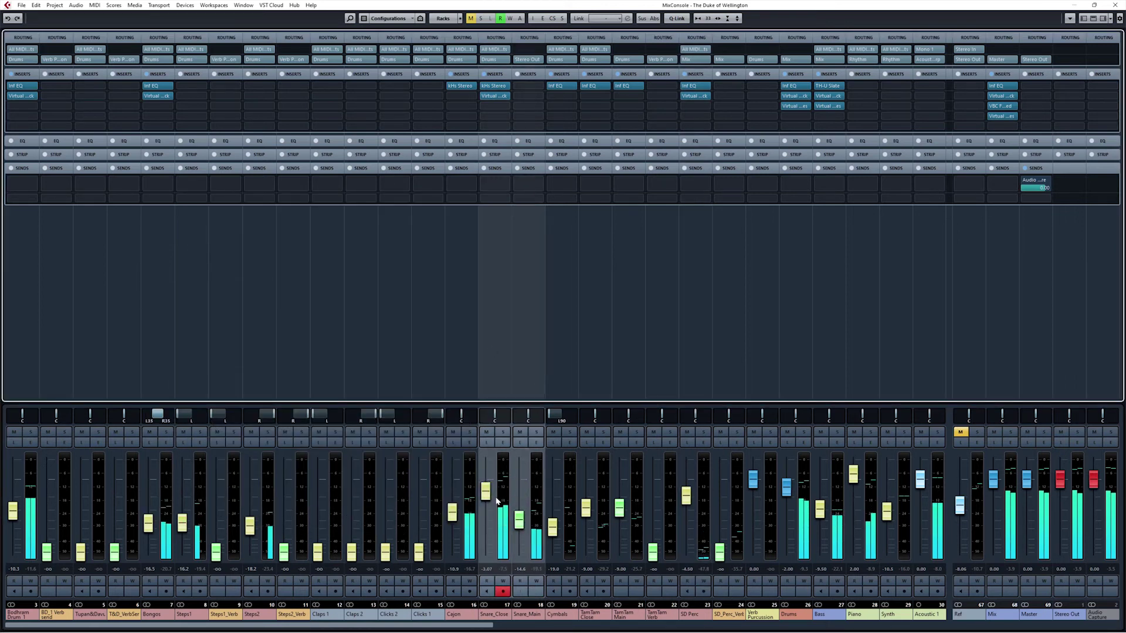
left_click_drag(486, 491, 487, 494)
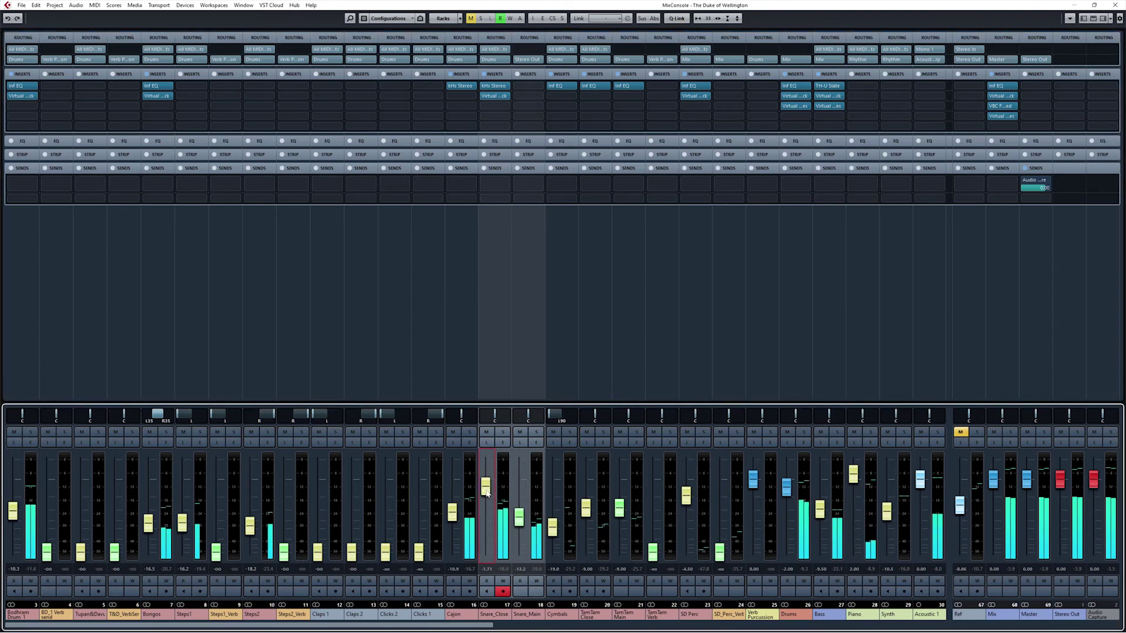
key("shift+alt")
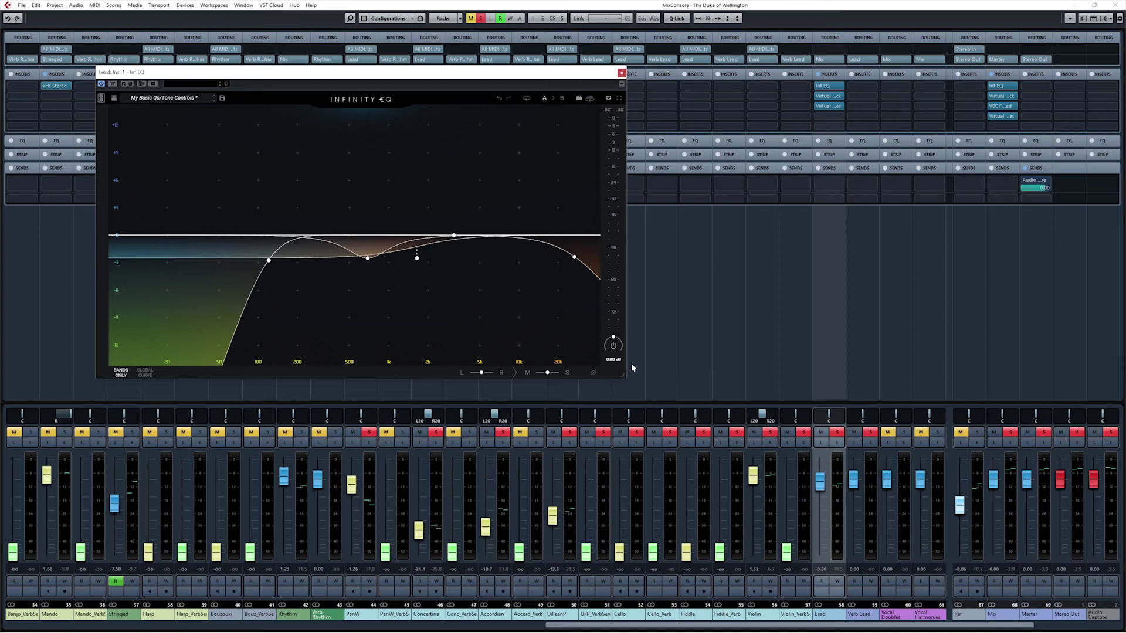
- Play the soloed Lead group and fine-tune the gain of Band 1 in its Infinity EQ at 1.64 kHz to -2.50 dB
key("space")
left_click_drag(514, 78, 550, 208)
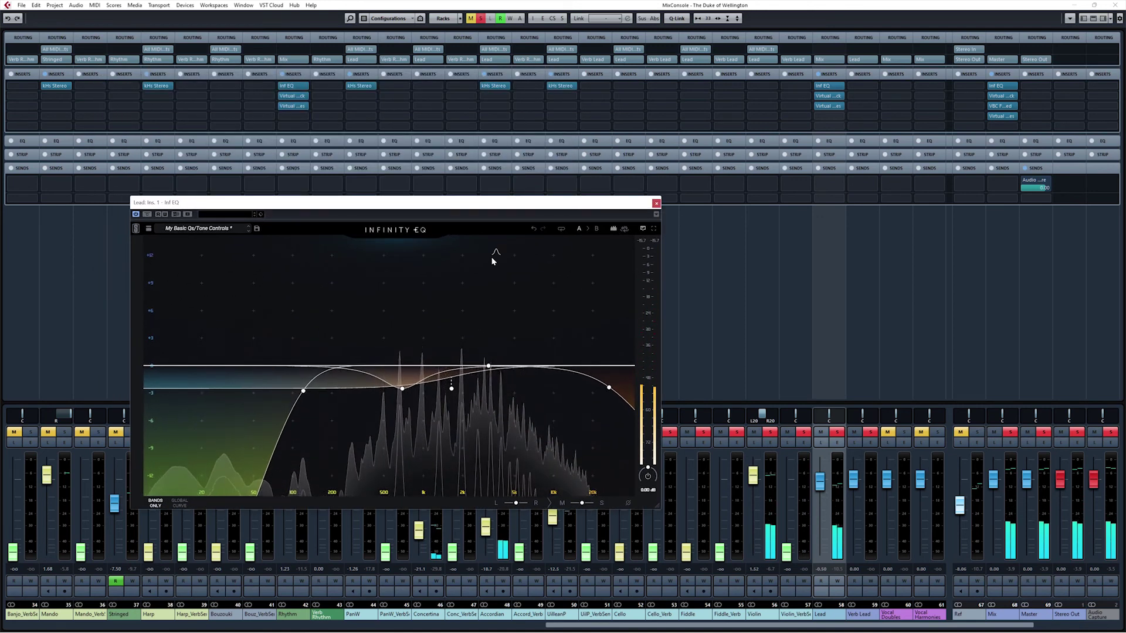
left_click_drag(494, 205, 601, 222)
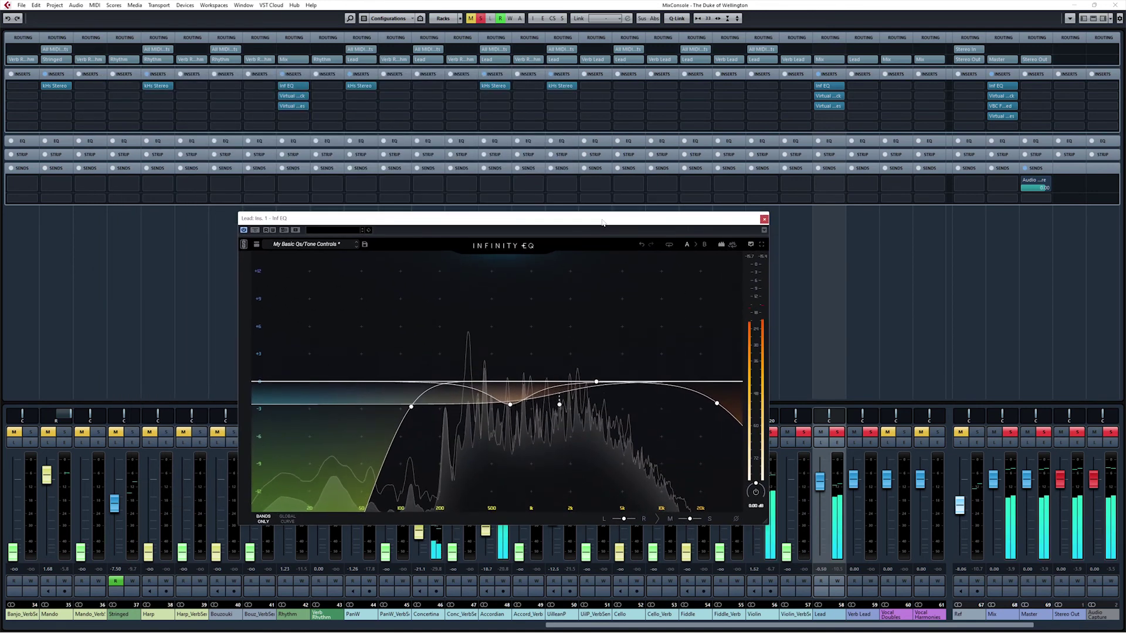
mouse_move(559, 404)
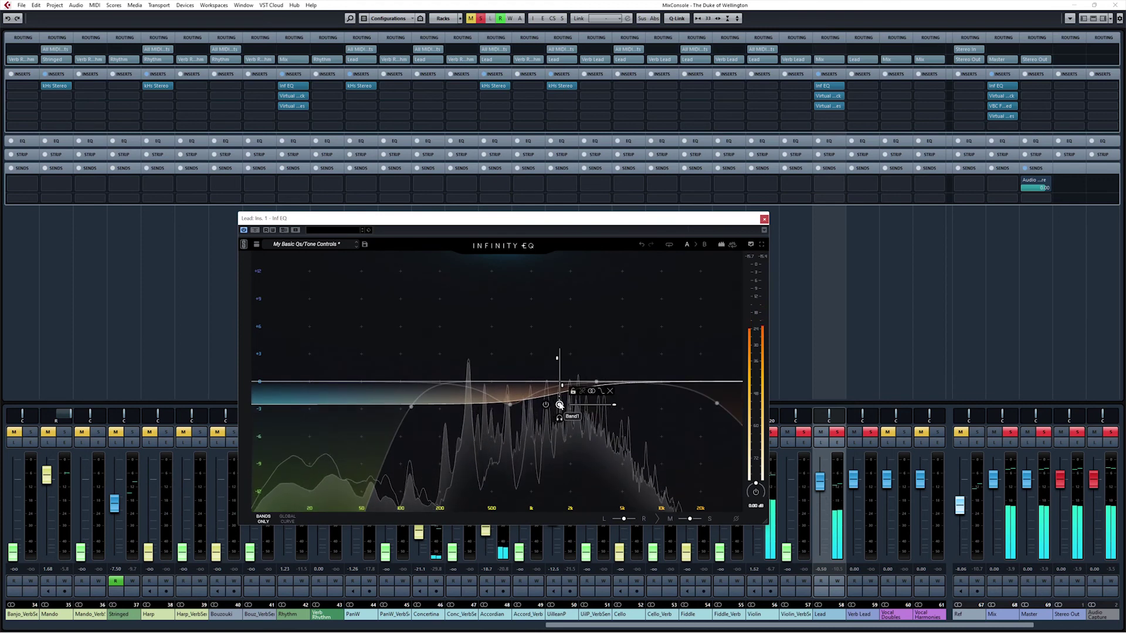
mouse_move(559, 404)
left_mouse_down()
mouse_move(559, 343)
mouse_move(559, 404)
left_mouse_up()
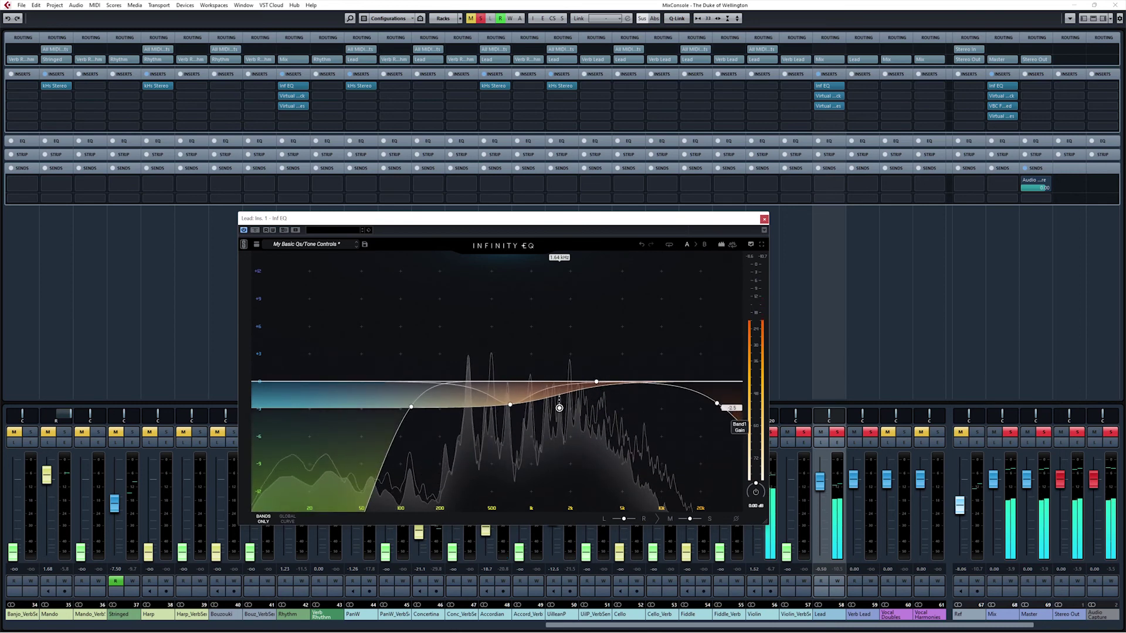
- Clear the solos to hear the Lead group's EQ in the full mix and select the Ref channel
key("s")
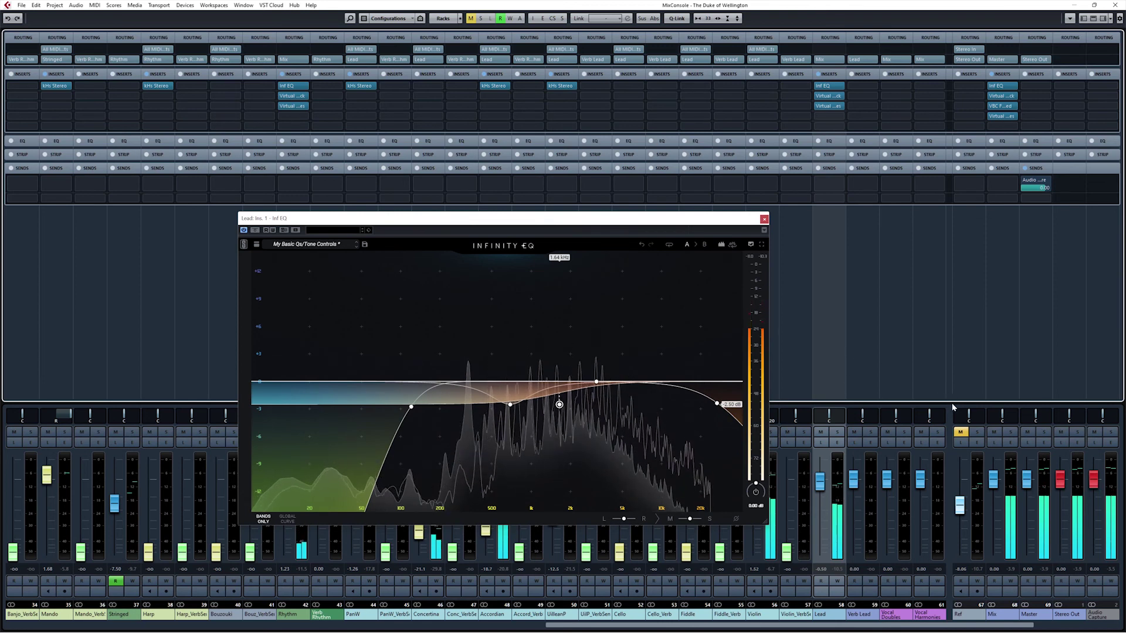
left_click(971, 374)
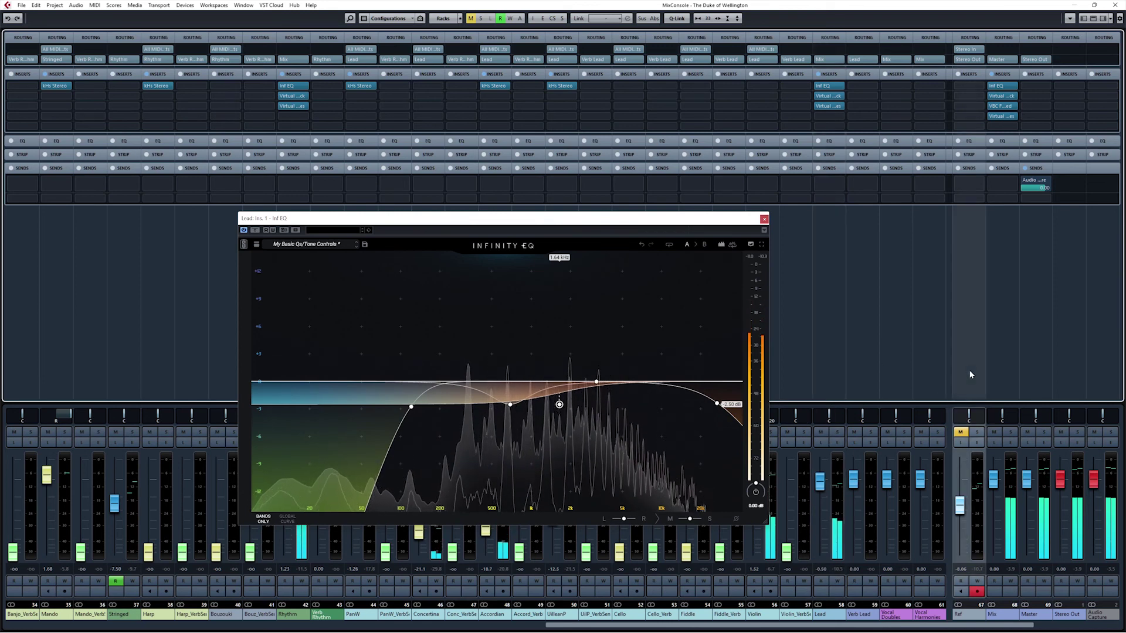